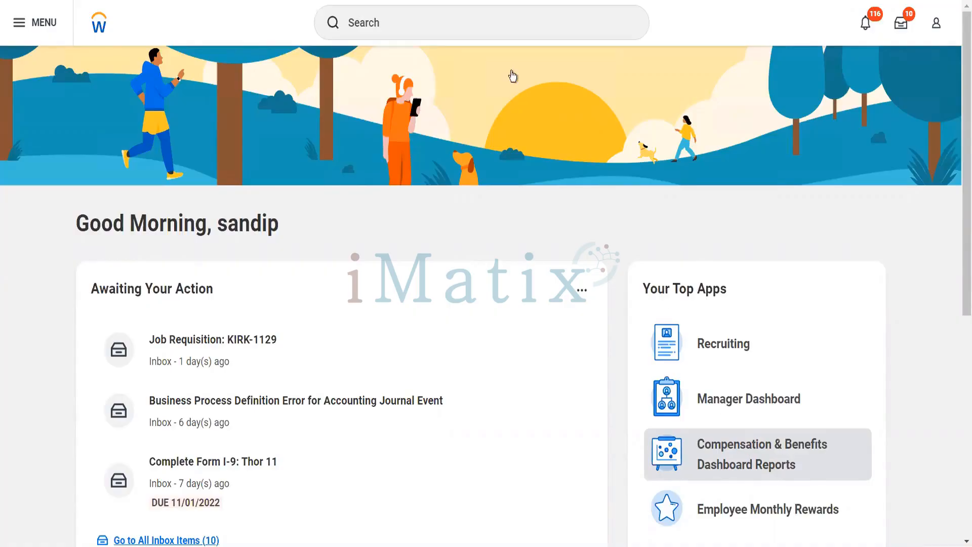
Search for 'customer: reliance' to bring up the Reliance Hotels customer profile.
click(505, 31)
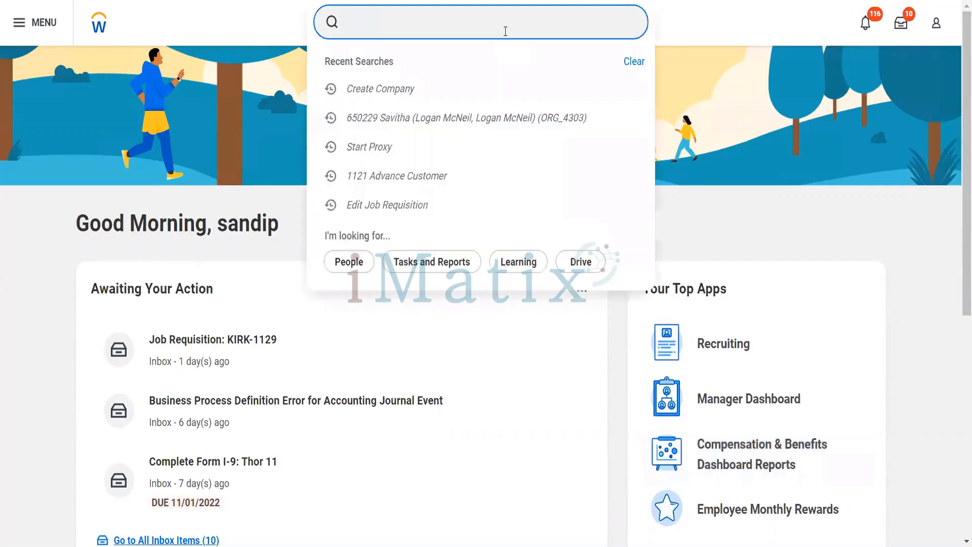
text(customer: reliance)
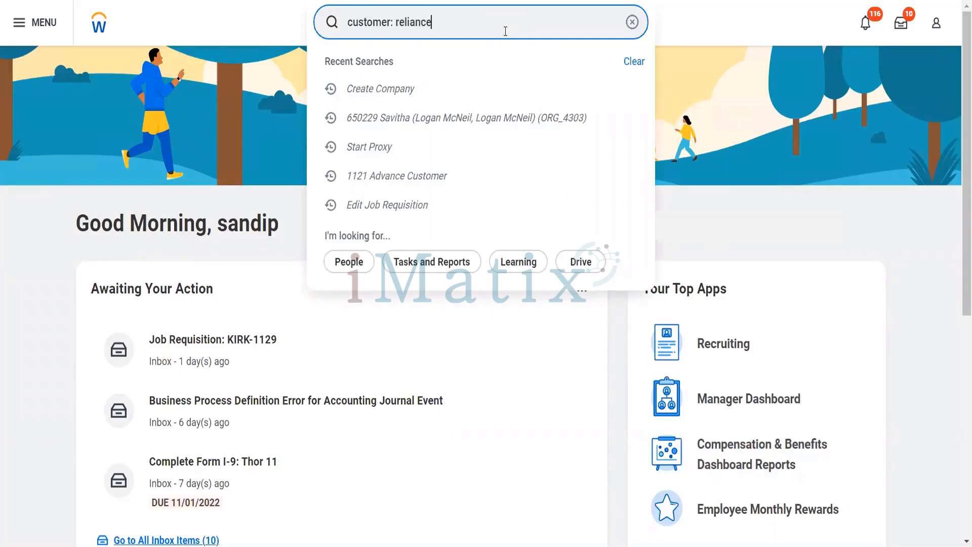
key(Return)
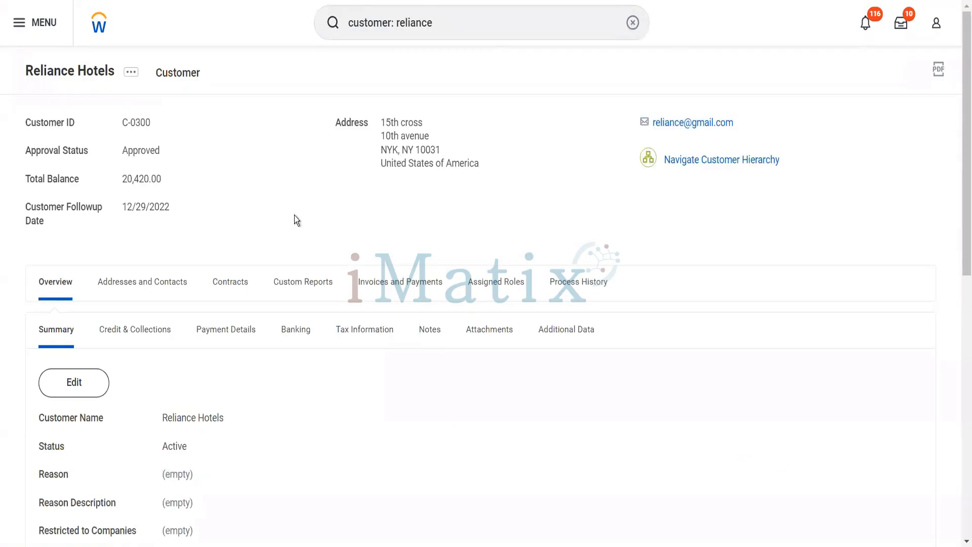
List Reliance Hotels' invoices and open the related actions for invoice Custinvblink#40.
click(369, 282)
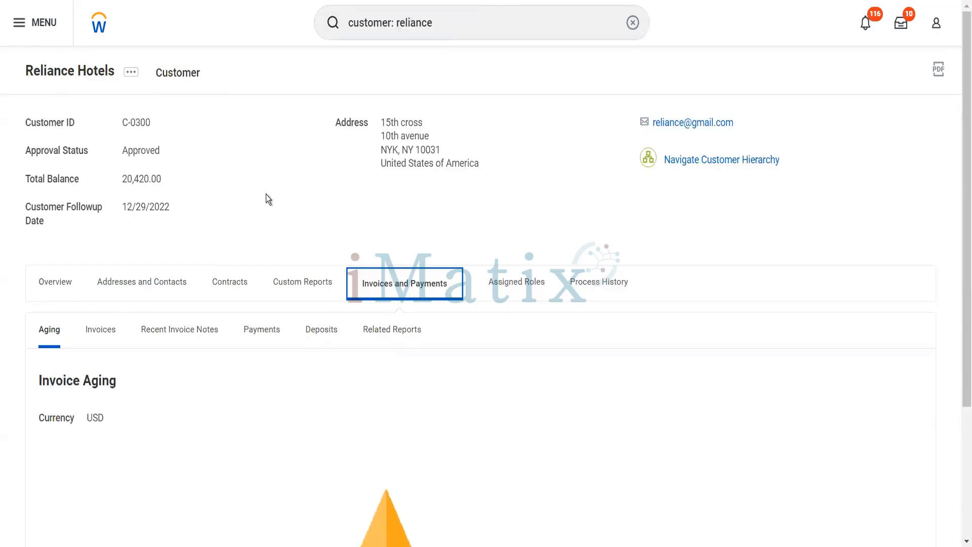
scroll(265, 194, down, 3)
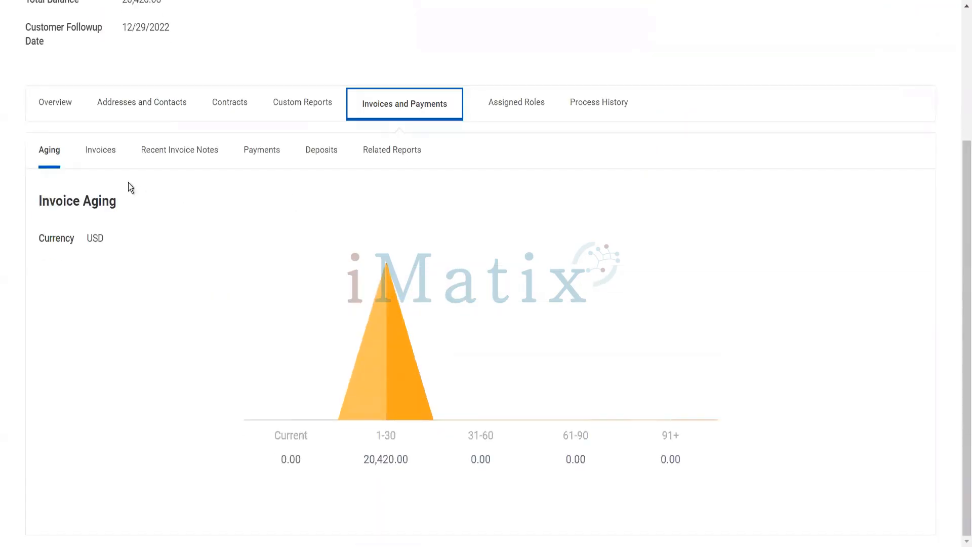
click(113, 150)
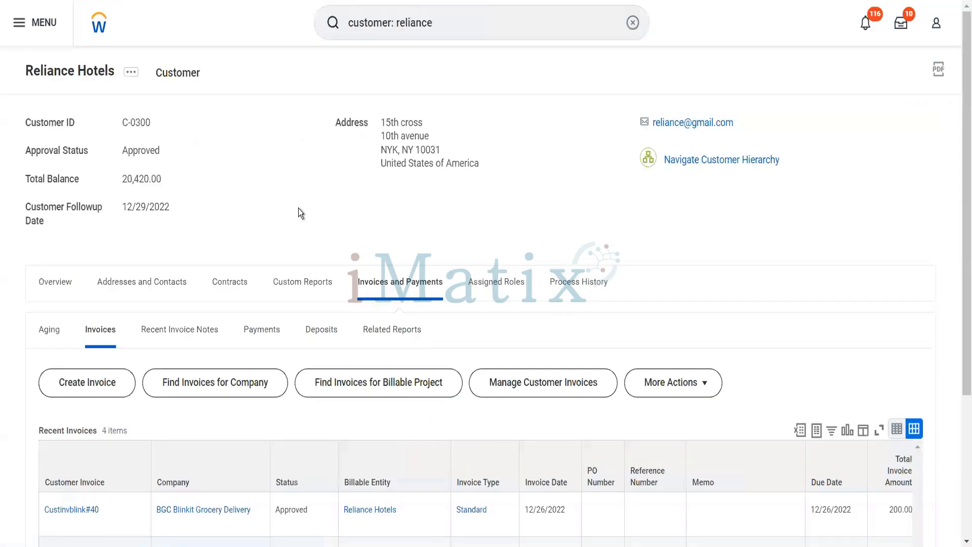
scroll(298, 208, down, 3)
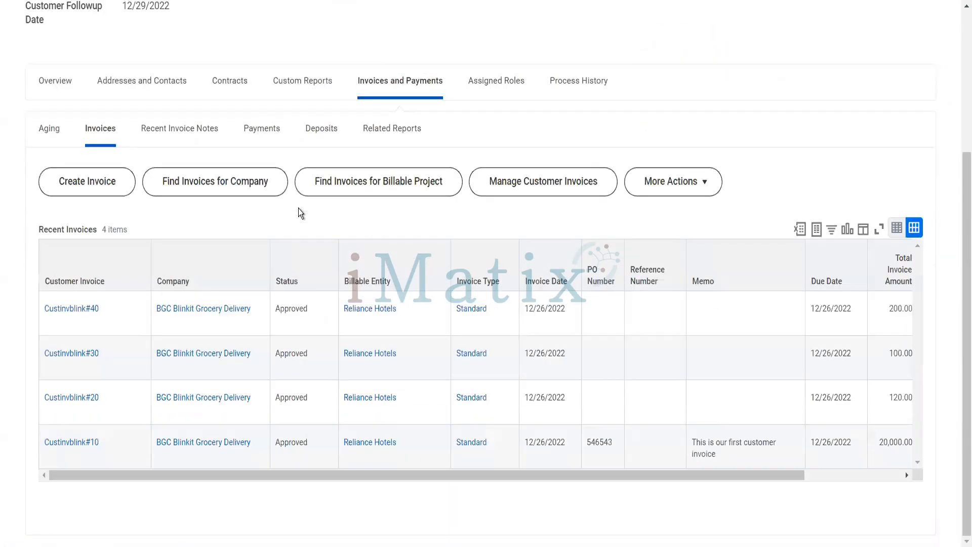
click(107, 309)
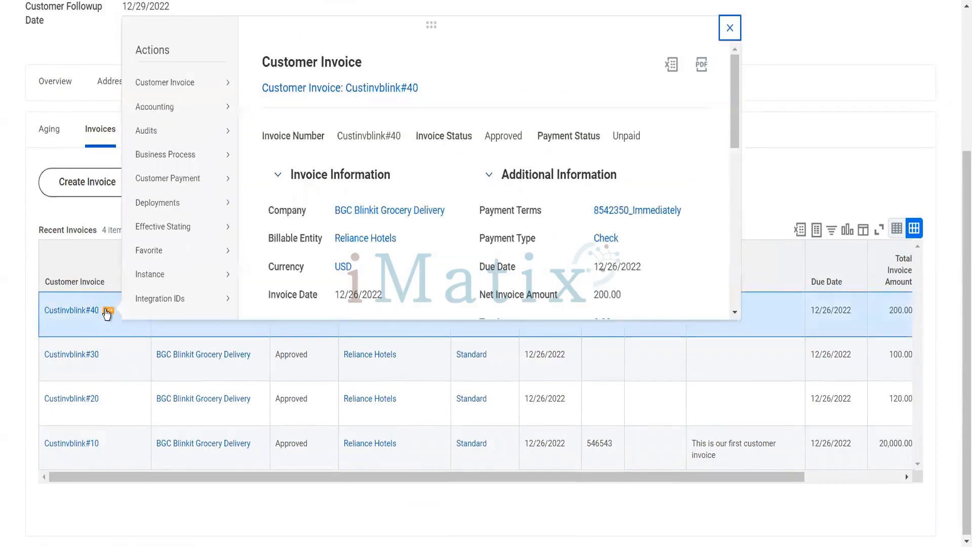
Create an adjustment of Custinvblink#40 with Damaged Goods as the adjustment reason.
mouse_move(216, 89)
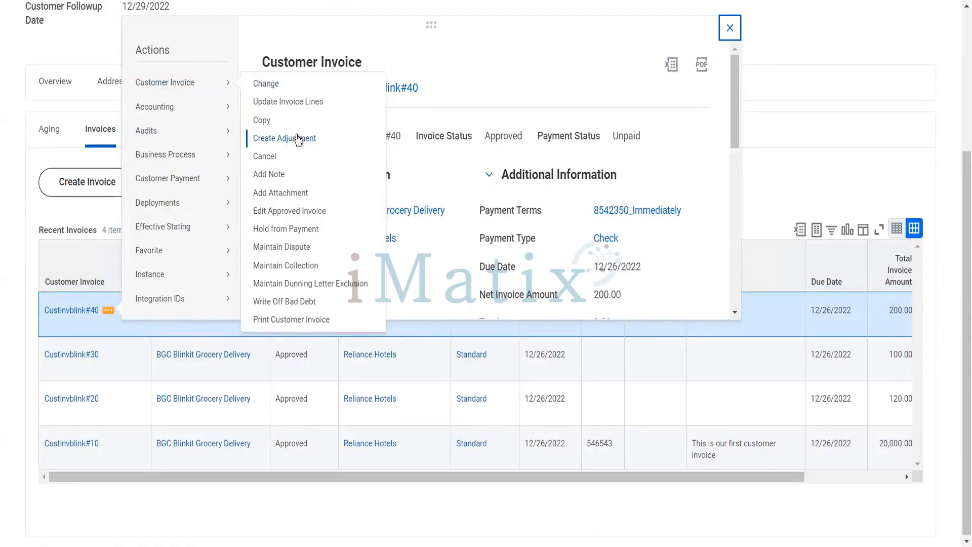
click(298, 138)
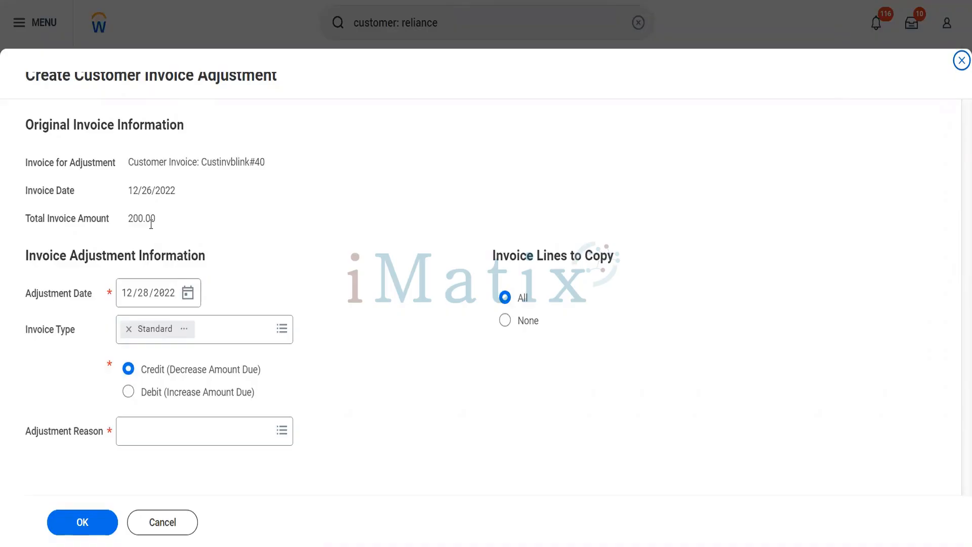
click(202, 444)
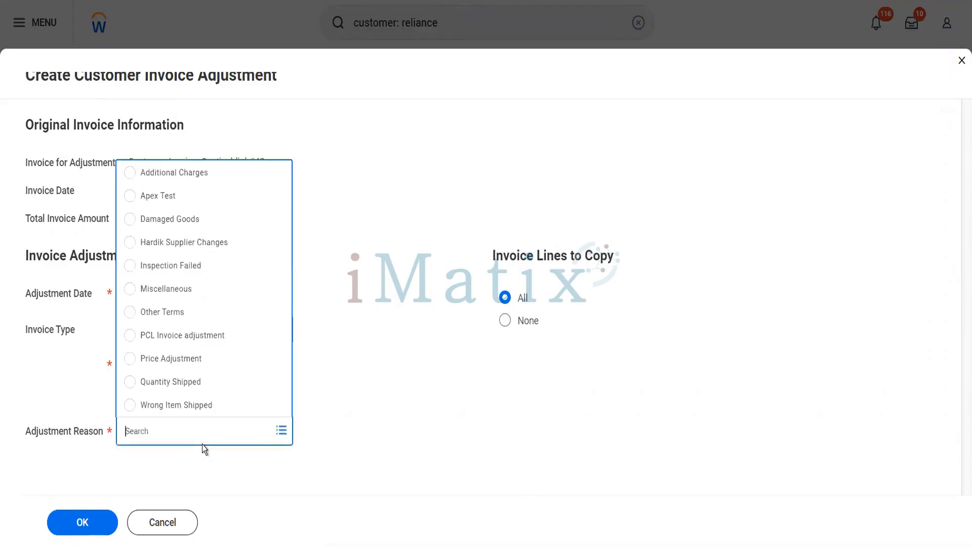
click(193, 224)
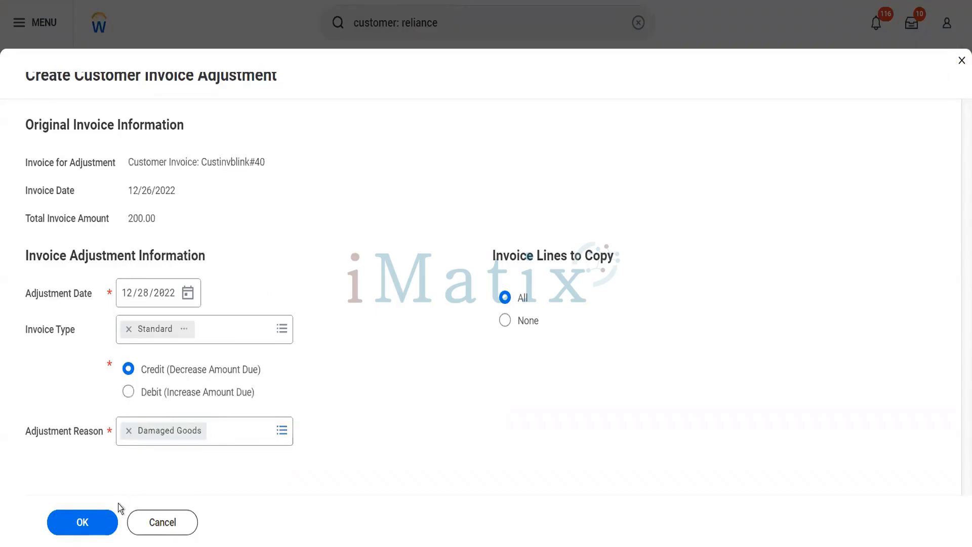
click(104, 529)
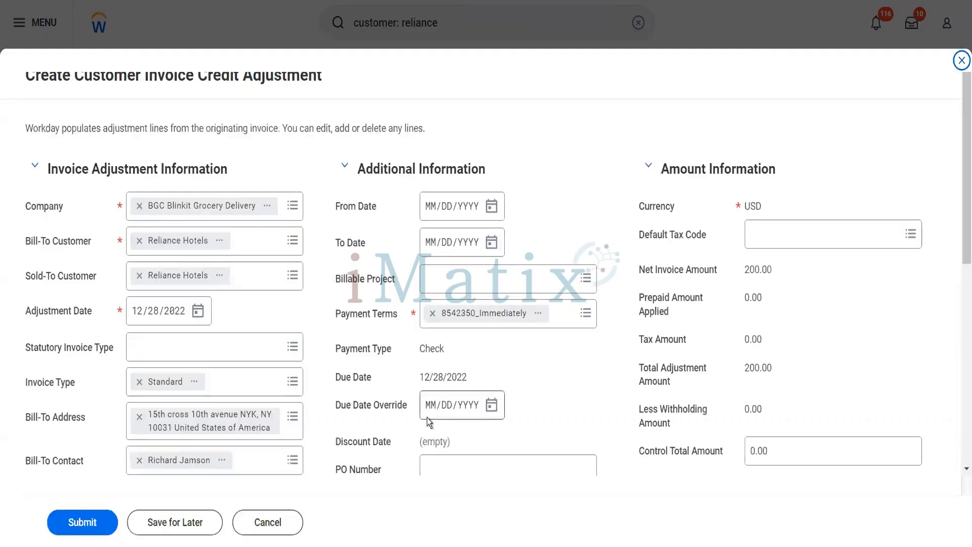
Scroll the credit adjustment form down to its Cereals Packet adjustment line.
scroll(581, 374, down, 3)
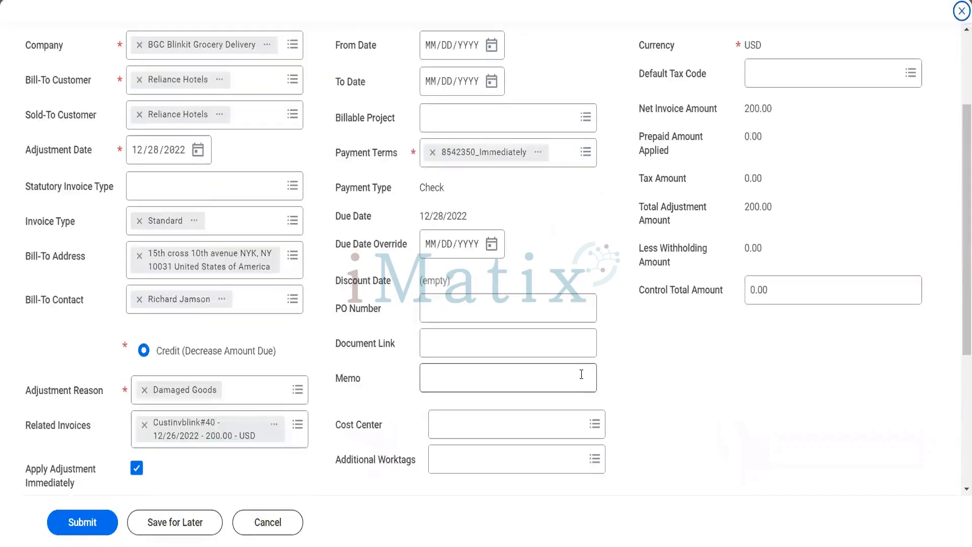
scroll(449, 378, down, 2)
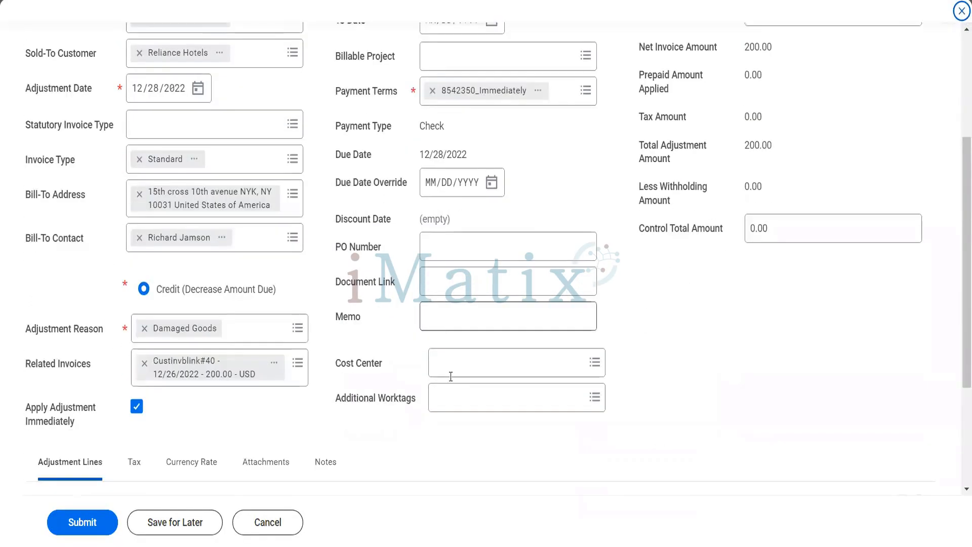
scroll(278, 177, up, 4)
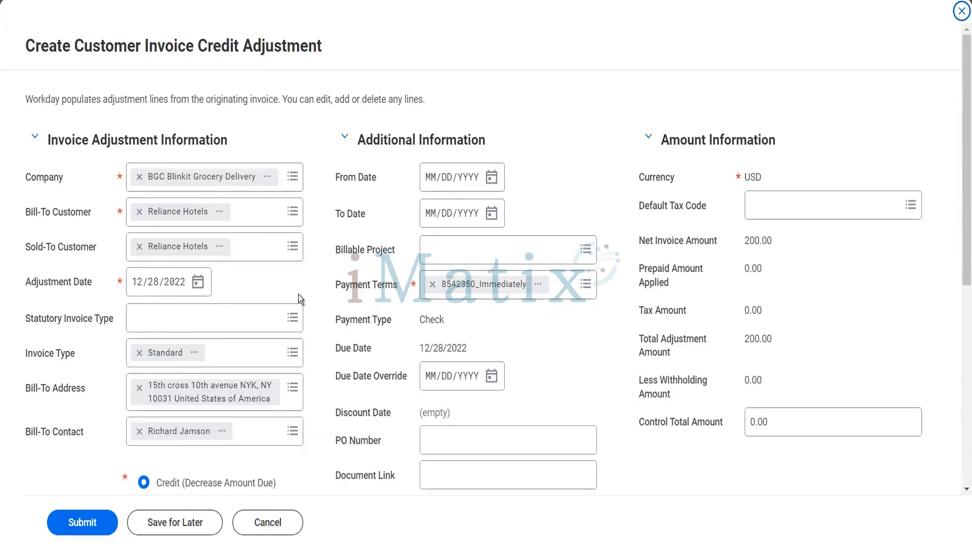
scroll(298, 295, down, 7)
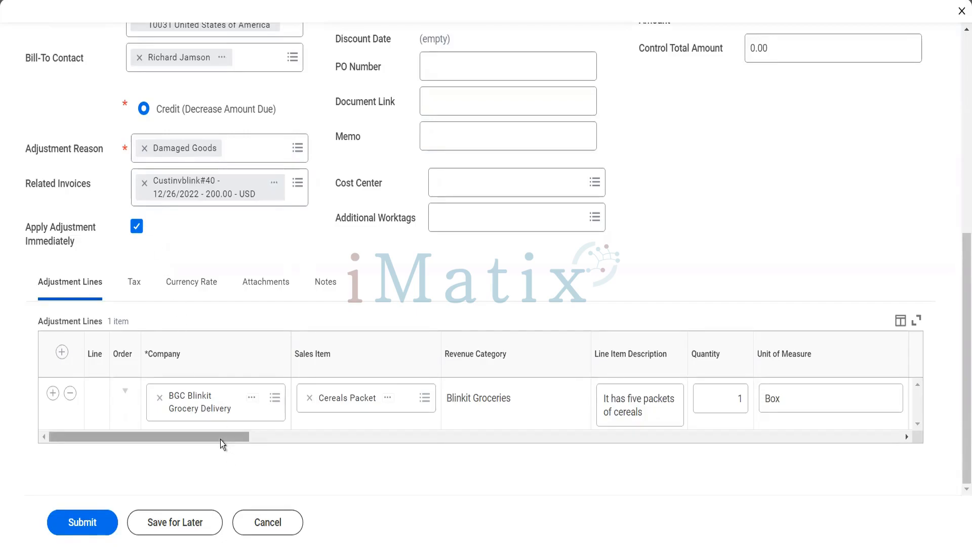
Change the adjustment line's extended amount to 50 and submit the credit adjustment.
drag(220, 440, 302, 440)
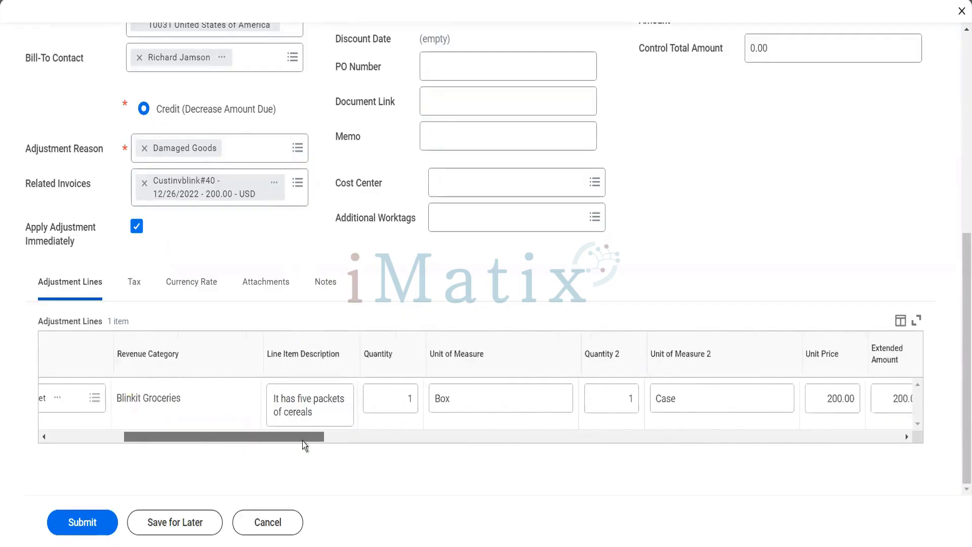
drag(303, 440, 372, 440)
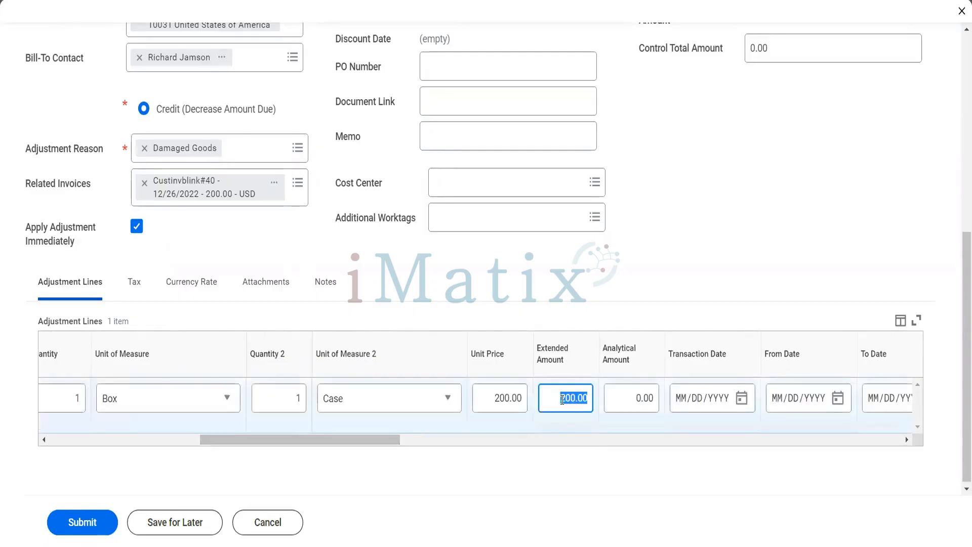
text(50)
key(Tab)
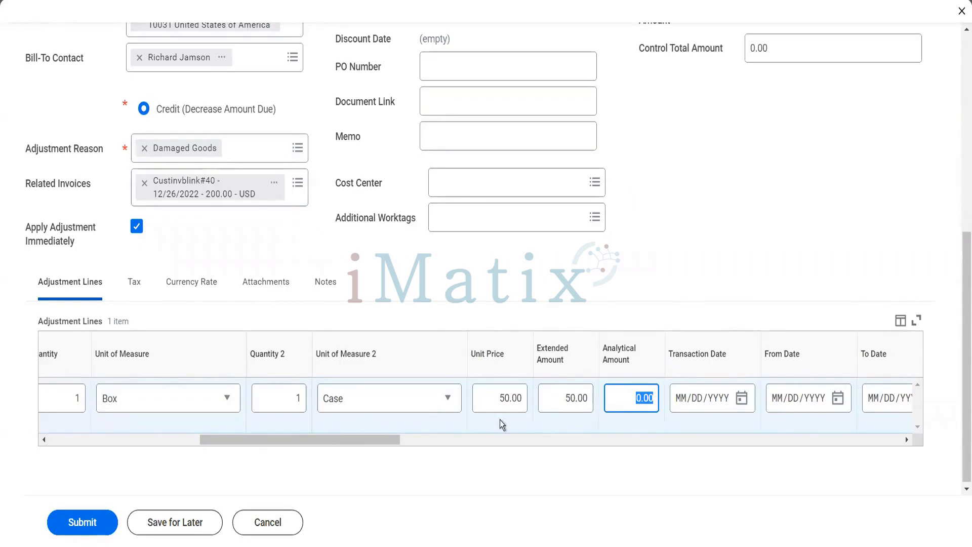
click(100, 530)
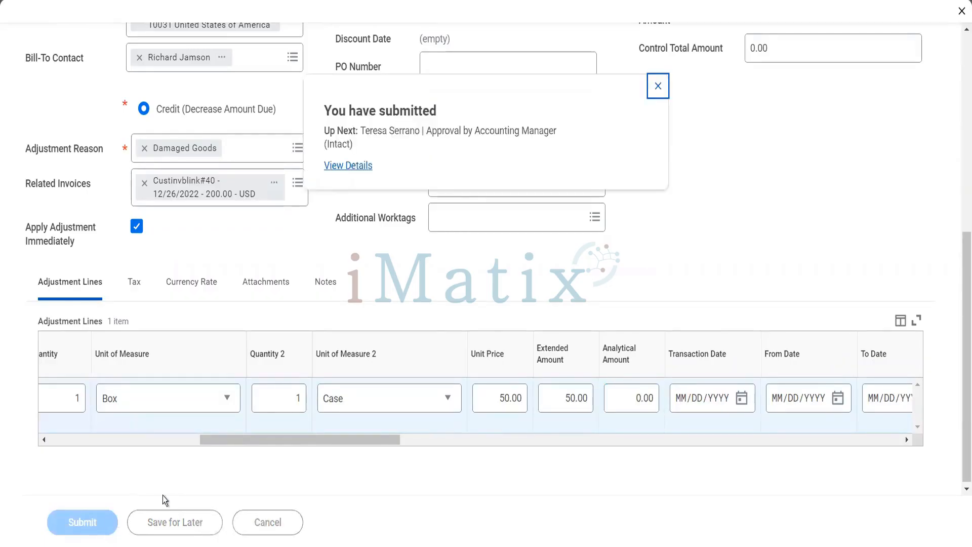
Check the adjustment's approval process and start proxy as the pending Accounting Manager approver.
click(340, 167)
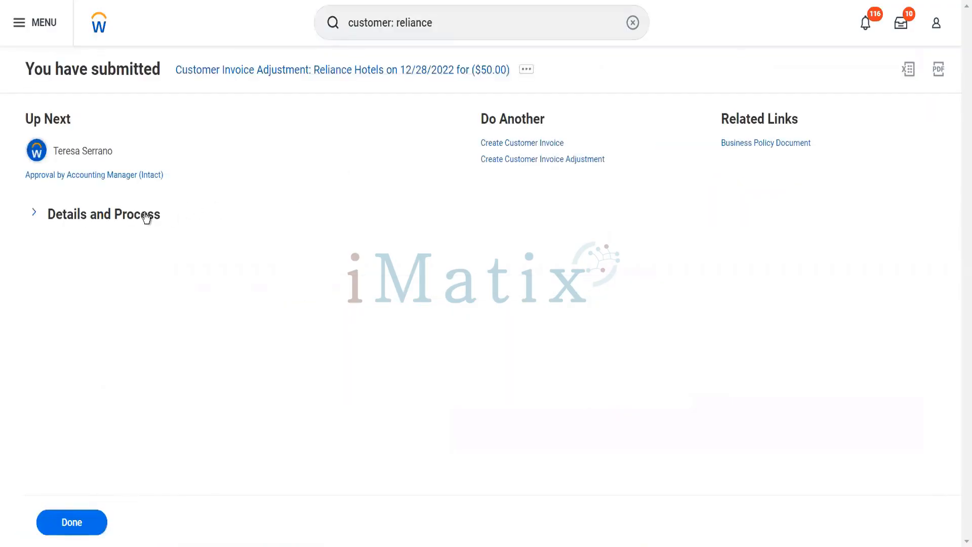
click(146, 216)
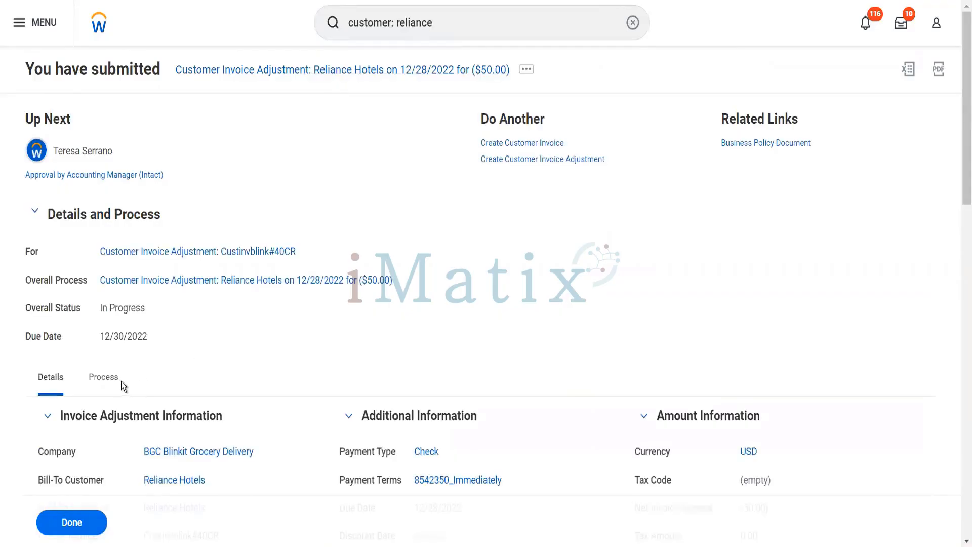
click(113, 381)
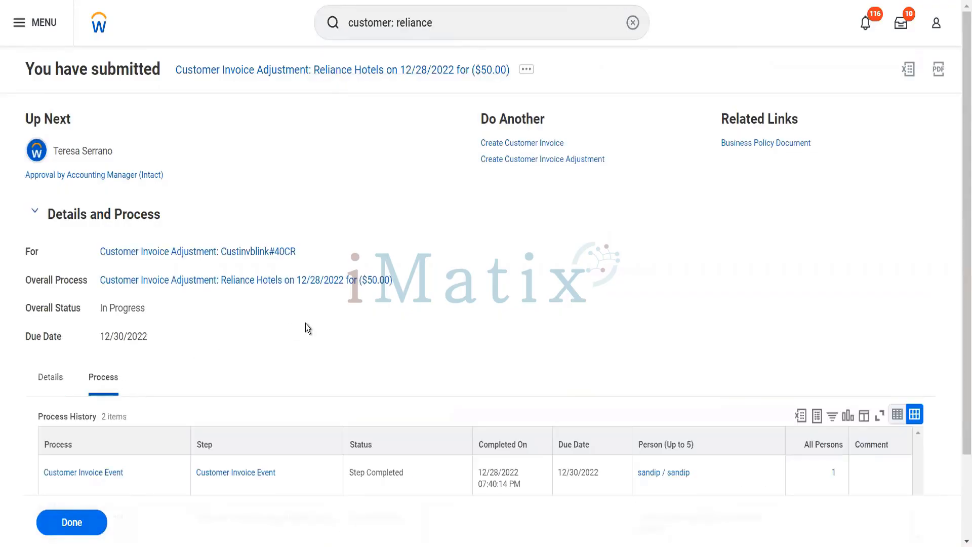
scroll(305, 328, down, 2)
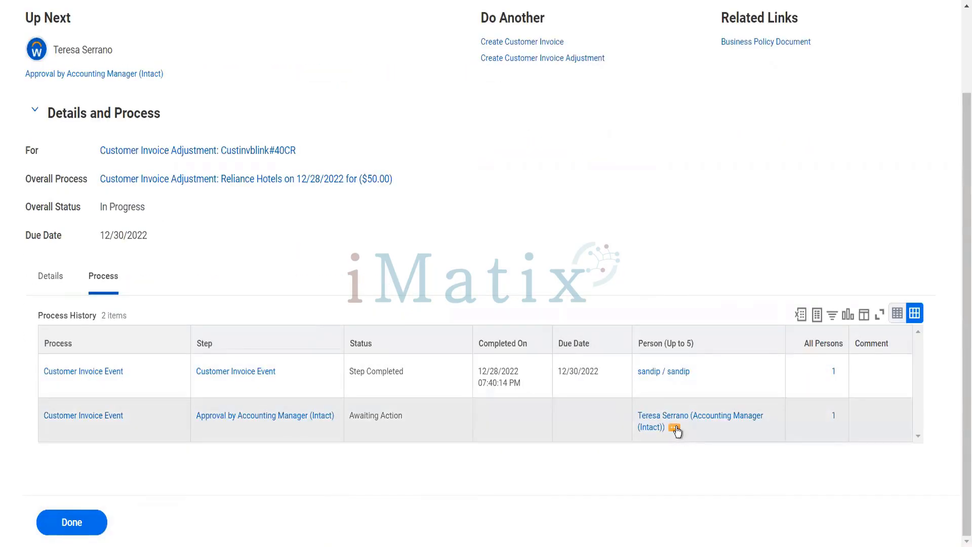
click(674, 428)
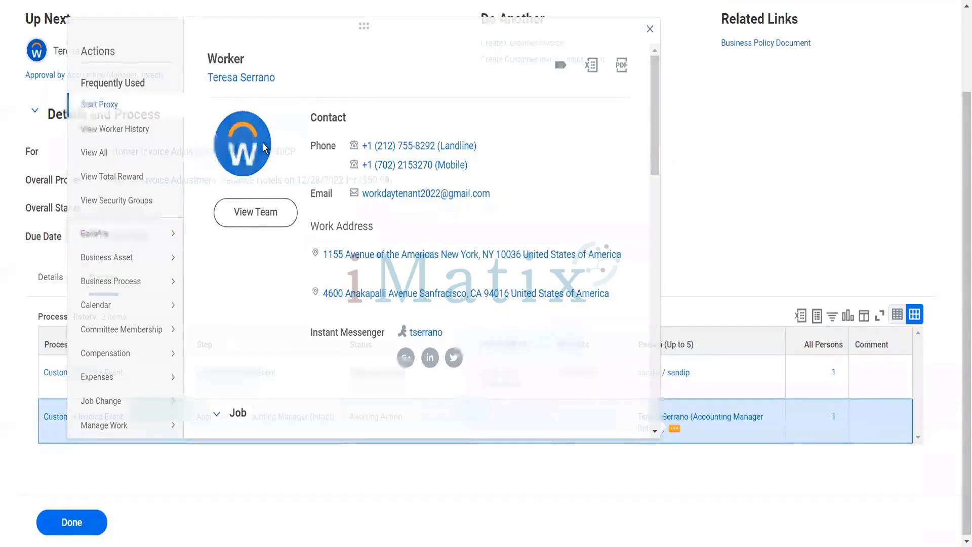
click(113, 106)
Confirm the proxy and approve the ($50.00) Reliance Hotels invoice adjustment from the Inbox.
click(79, 523)
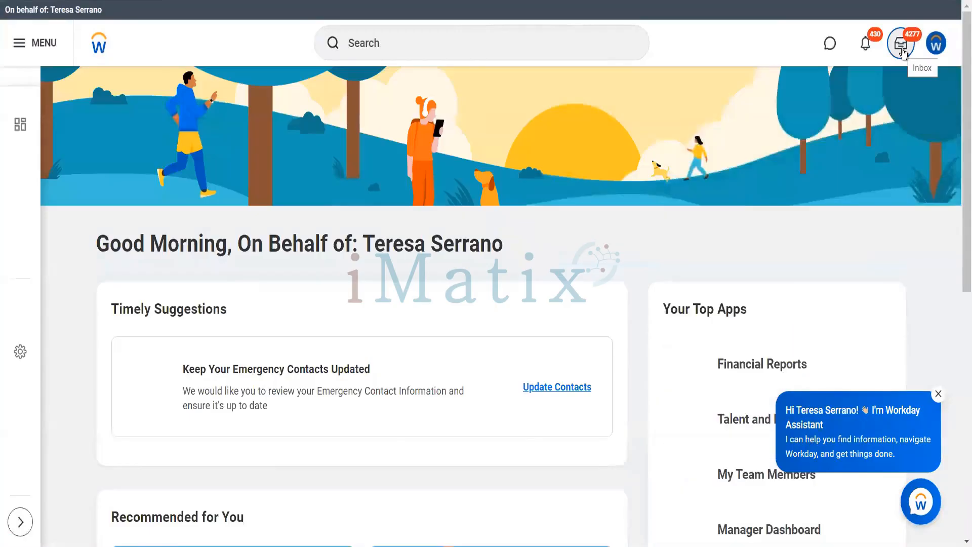
click(903, 50)
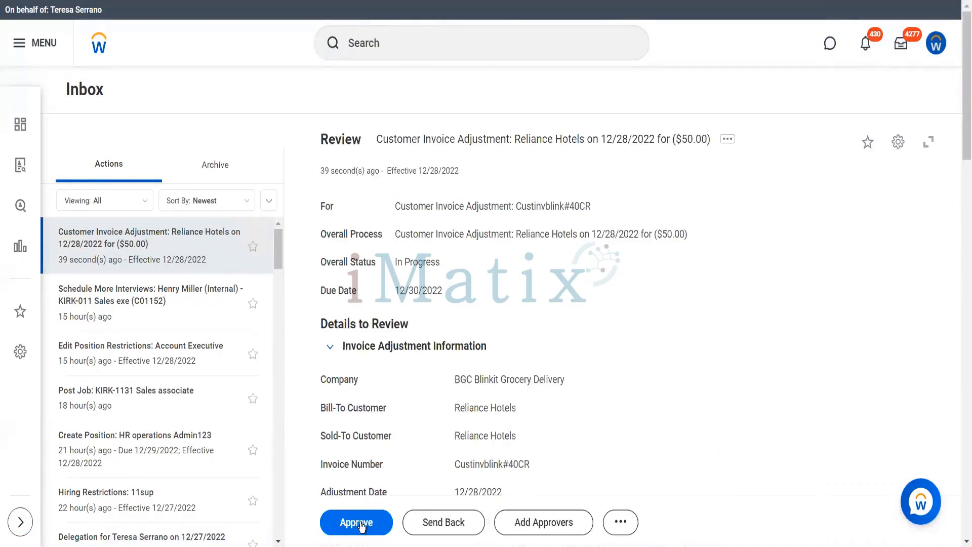
click(360, 527)
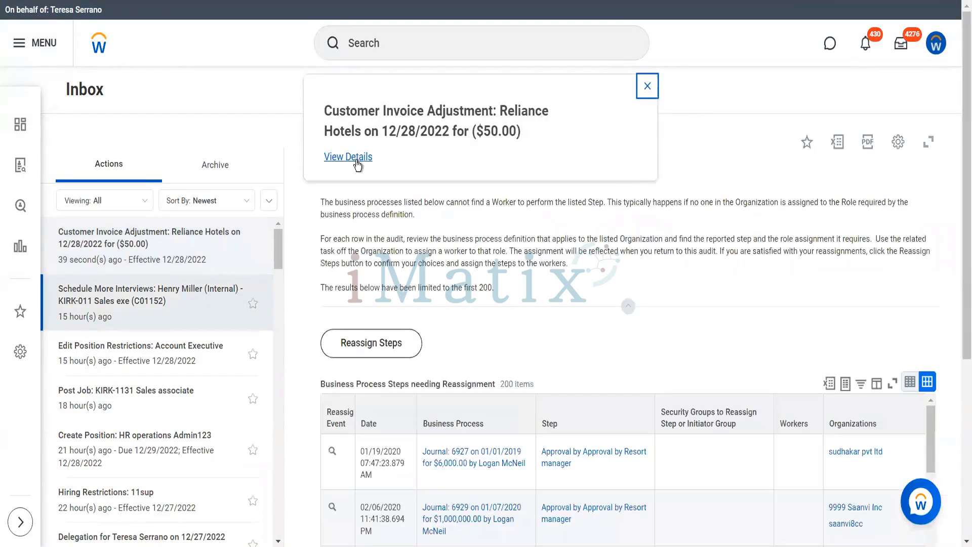
Open the Custinvblink#40CR adjustment's details and scroll to Related Invoices.
click(356, 161)
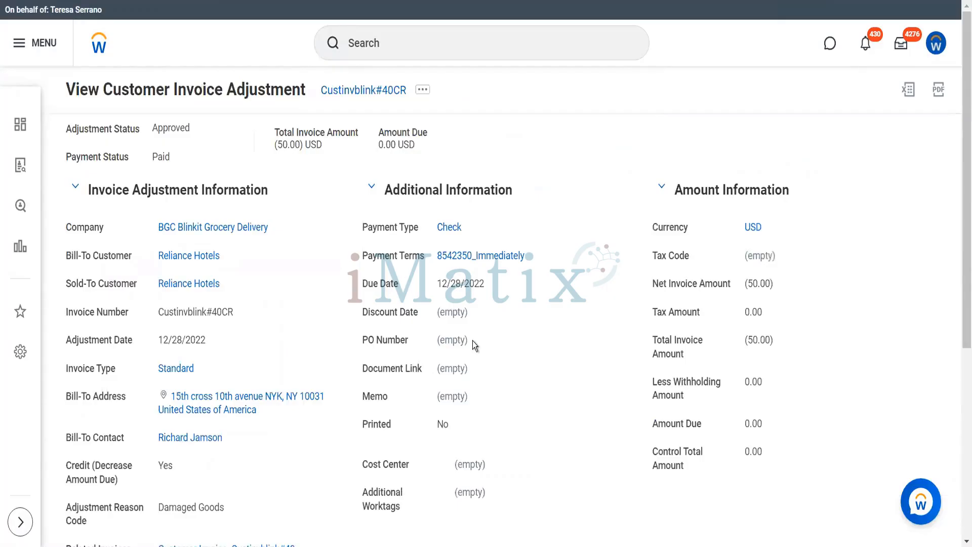
scroll(473, 343, down, 4)
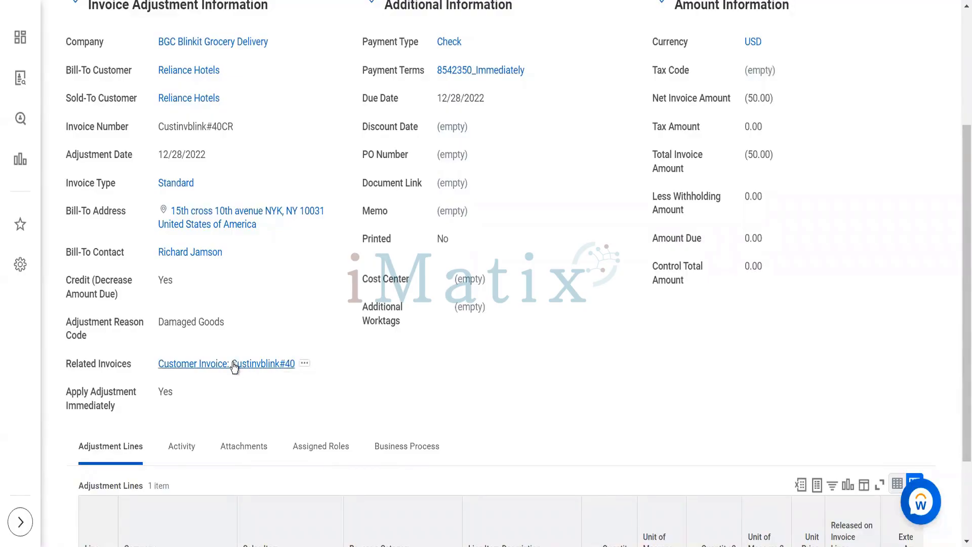
Open related invoice Custinvblink#40 and review it, now Partially Paid with 150.00 USD due.
click(162, 363)
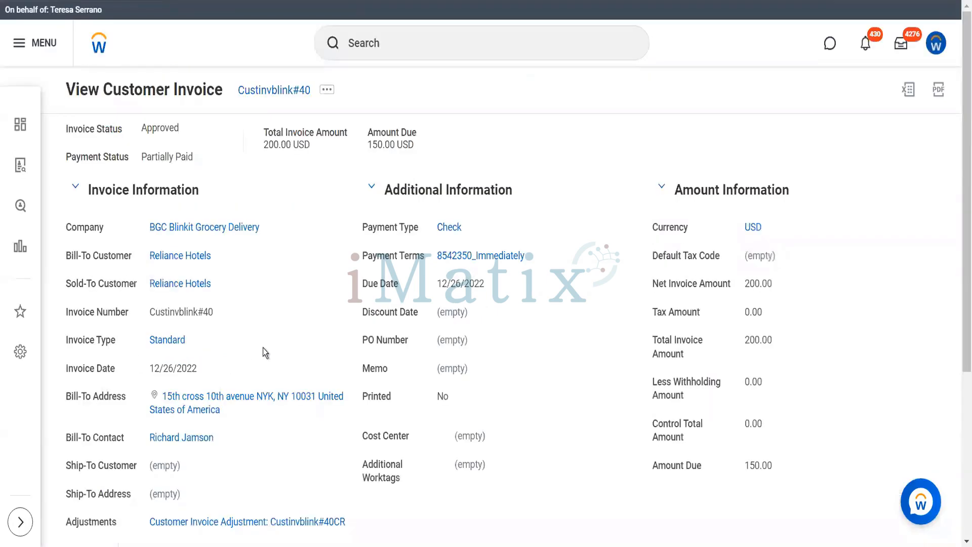
scroll(253, 360, down, 1)
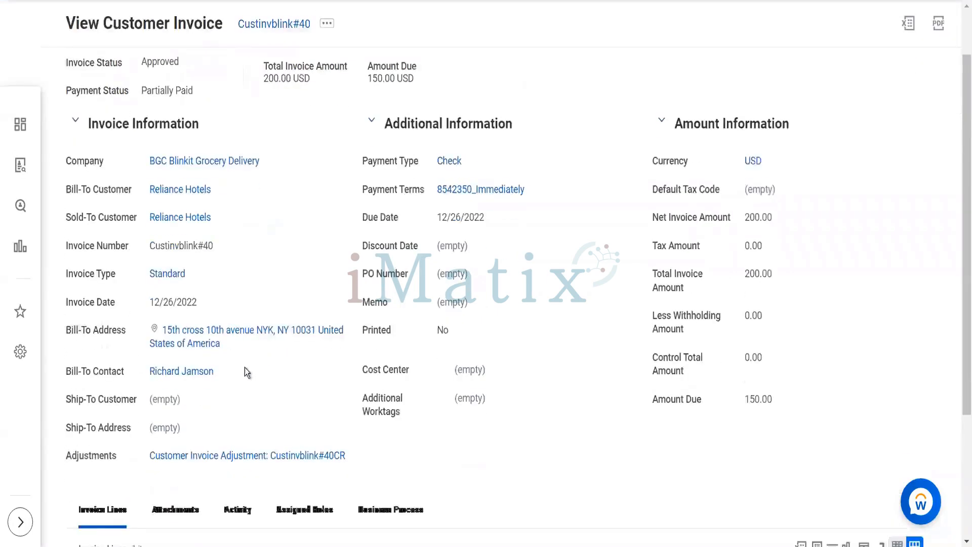
scroll(78, 416, down, 1)
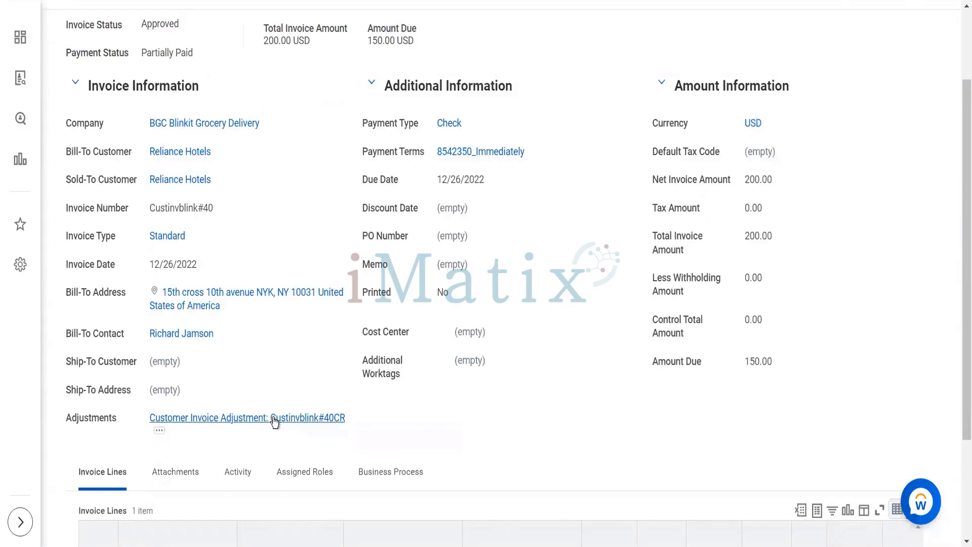
scroll(273, 421, up, 2)
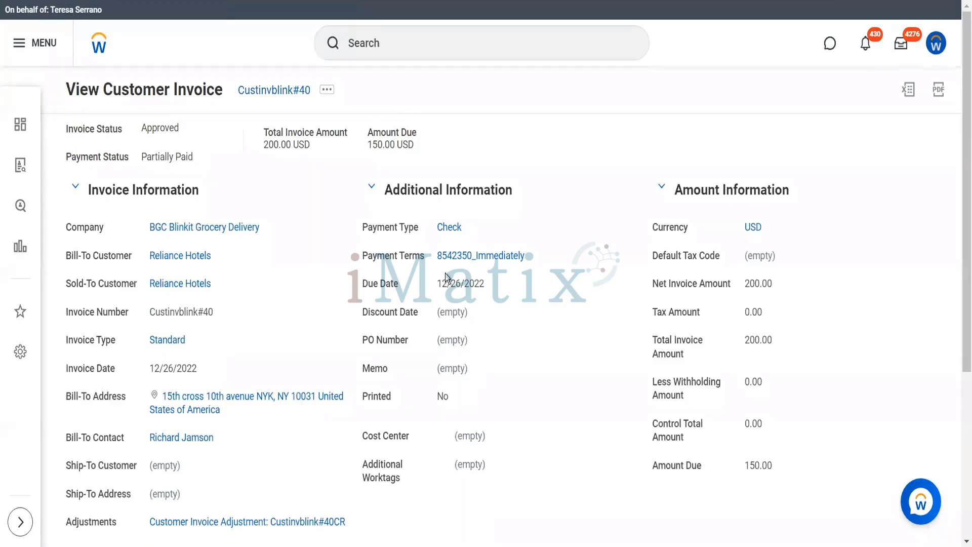
scroll(444, 274, down, 5)
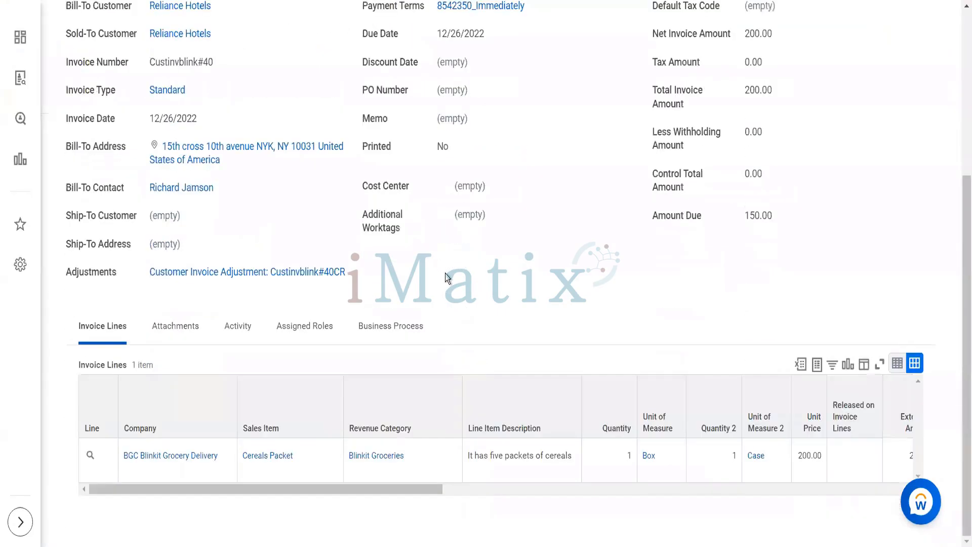
scroll(435, 183, up, 5)
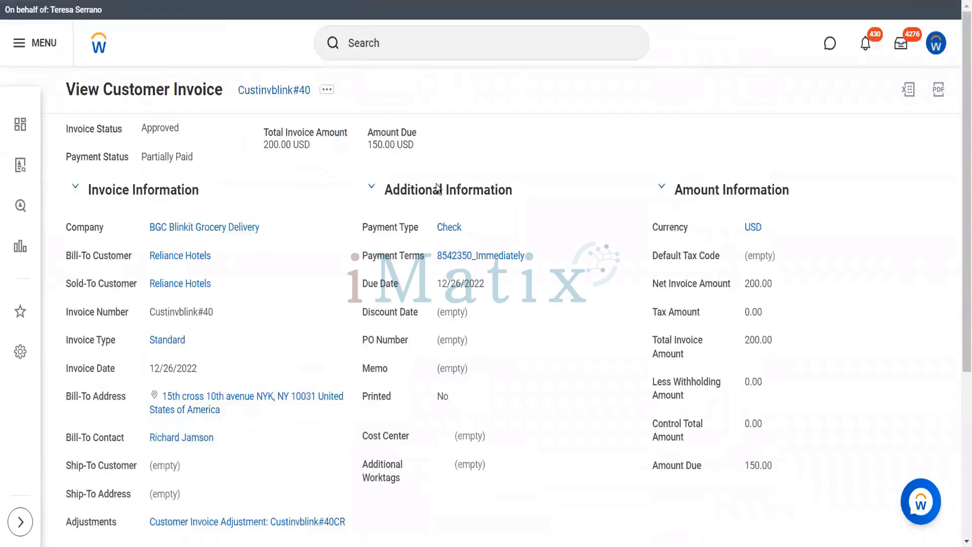
Go via the Bill-To Customer link to Reliance Hotels' recent invoices, now including Custinvblink#40CR.
click(186, 256)
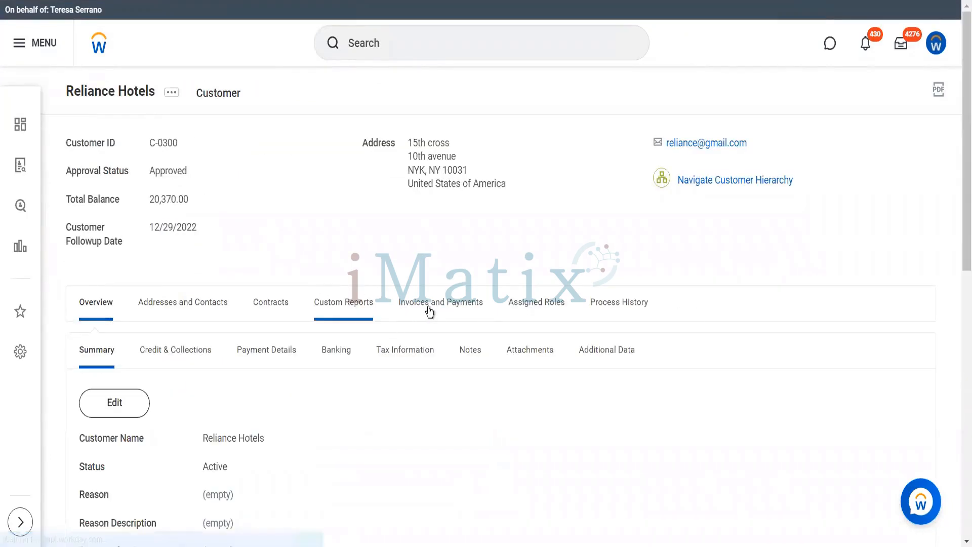
click(432, 311)
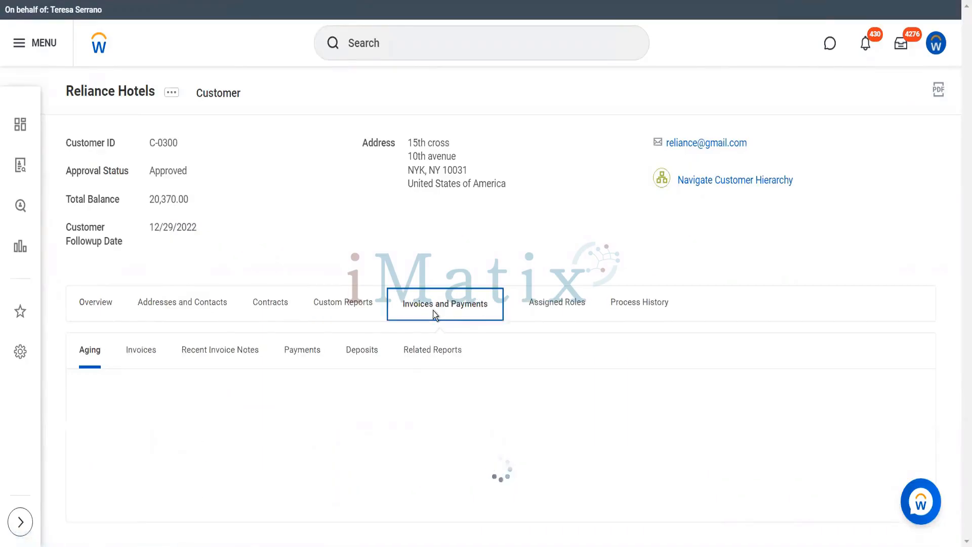
click(141, 354)
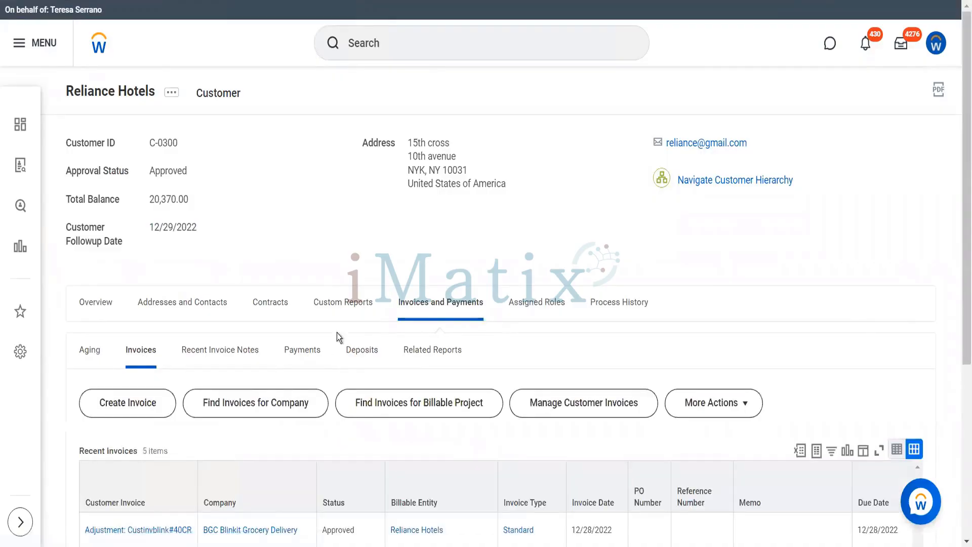
scroll(327, 277, down, 4)
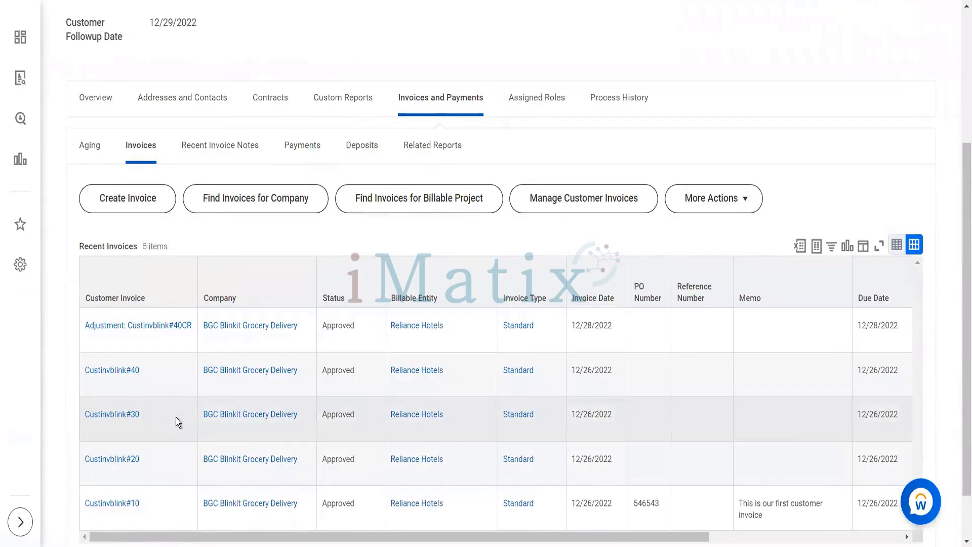
scroll(175, 417, right, 5)
scroll(175, 418, left, 5)
Begin a Create Adjustment for Reliance Hotels invoice Custinvblink#30 from its Customer Invoice actions.
click(149, 416)
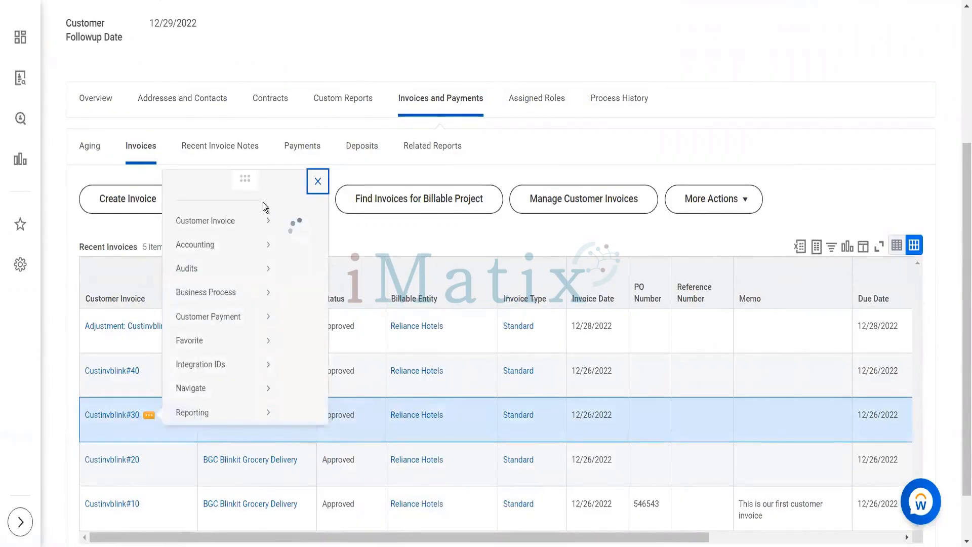
mouse_move(254, 86)
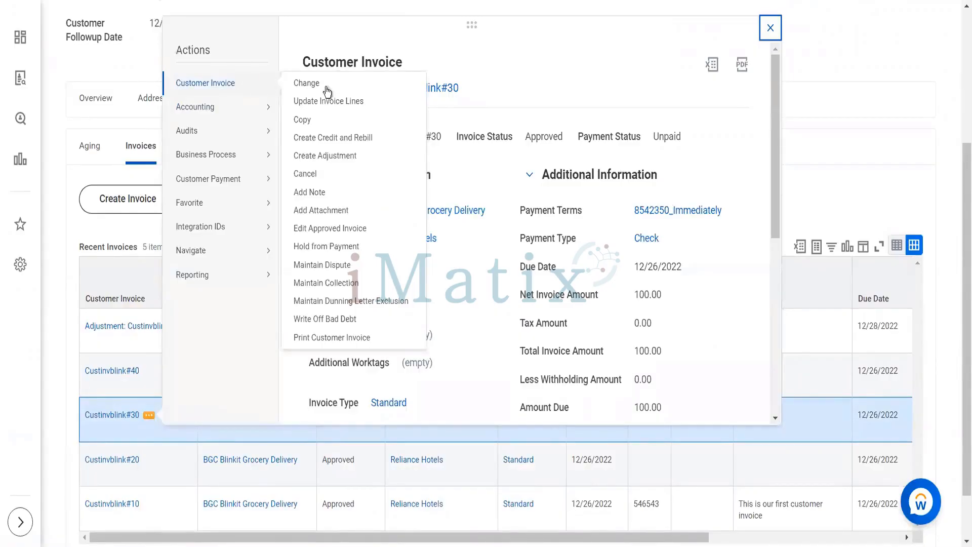
click(351, 158)
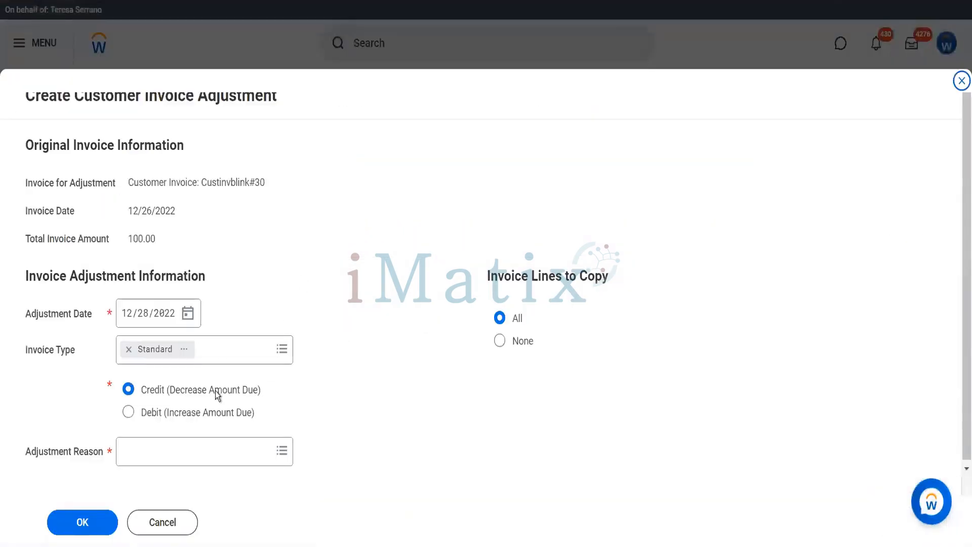
Make the Custinvblink#30 adjustment a Debit (Increase Amount Due) with reason Price Adjustment and confirm.
click(197, 411)
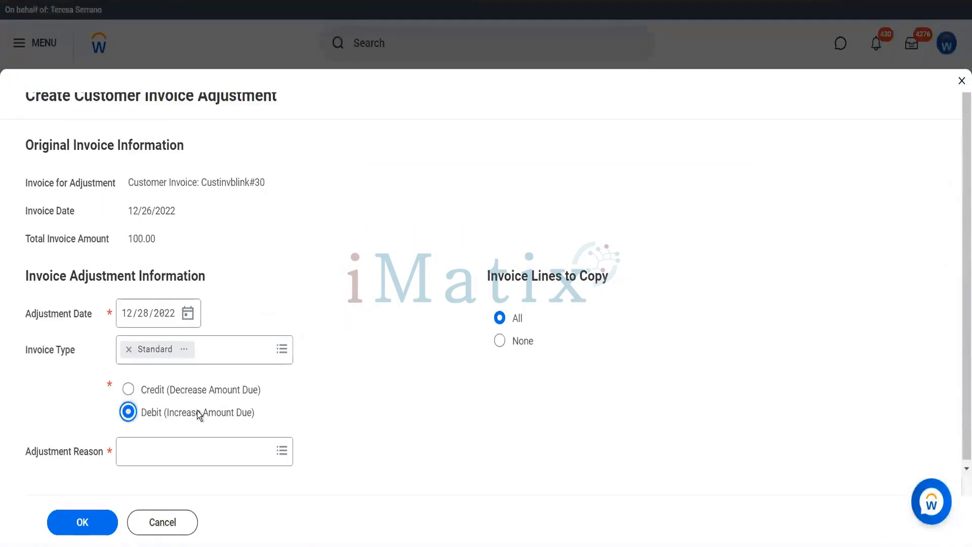
click(197, 451)
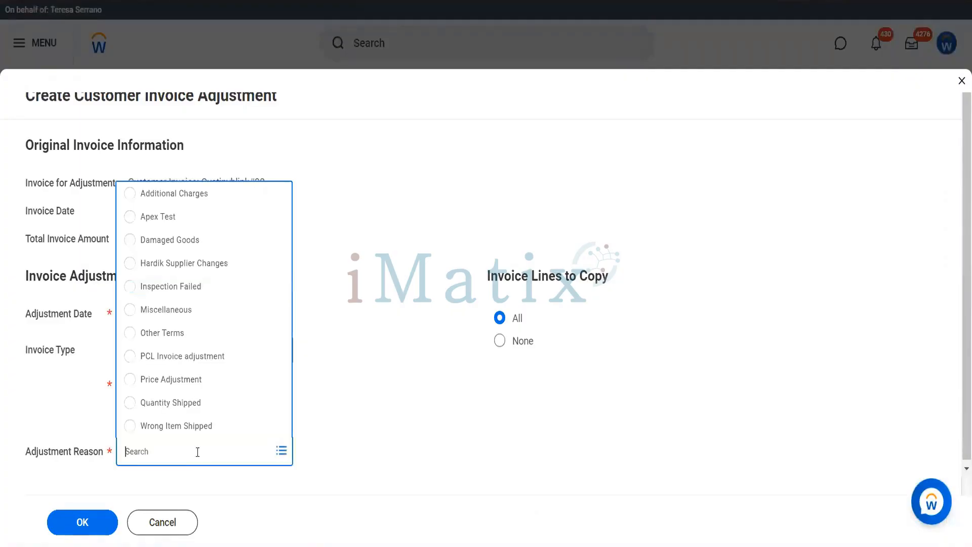
click(193, 384)
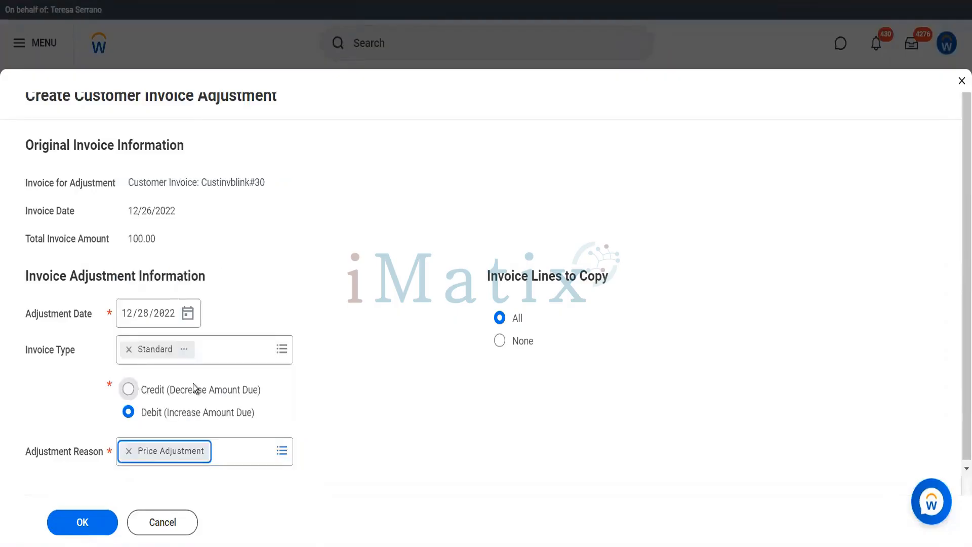
click(82, 522)
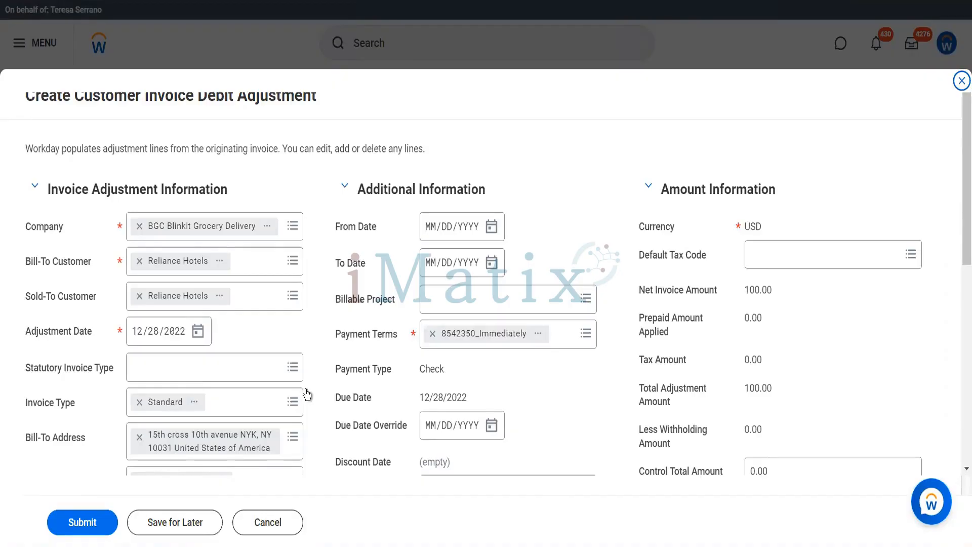
Change the debit adjustment line's extended amount to 70.00 and submit the adjustment.
scroll(306, 390, down, 5)
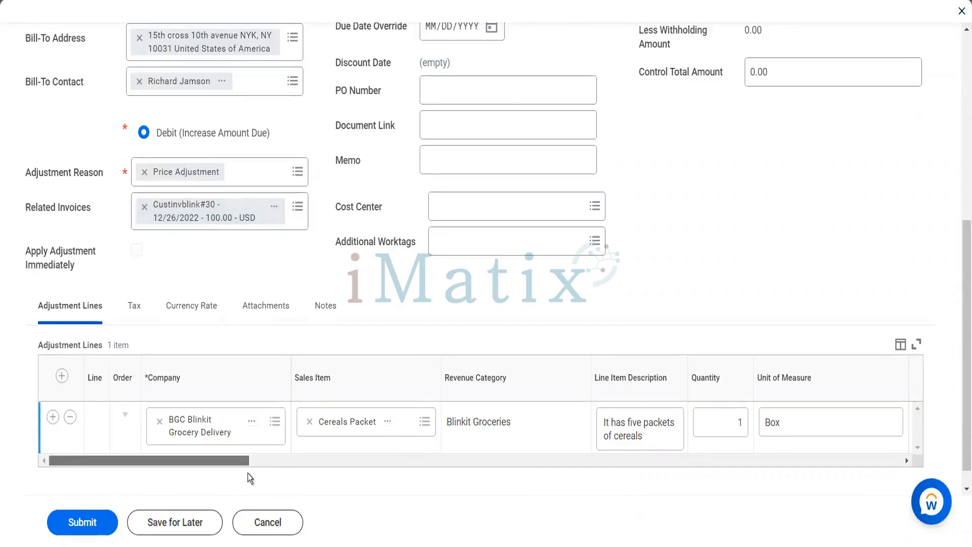
scroll(248, 473, right, 10)
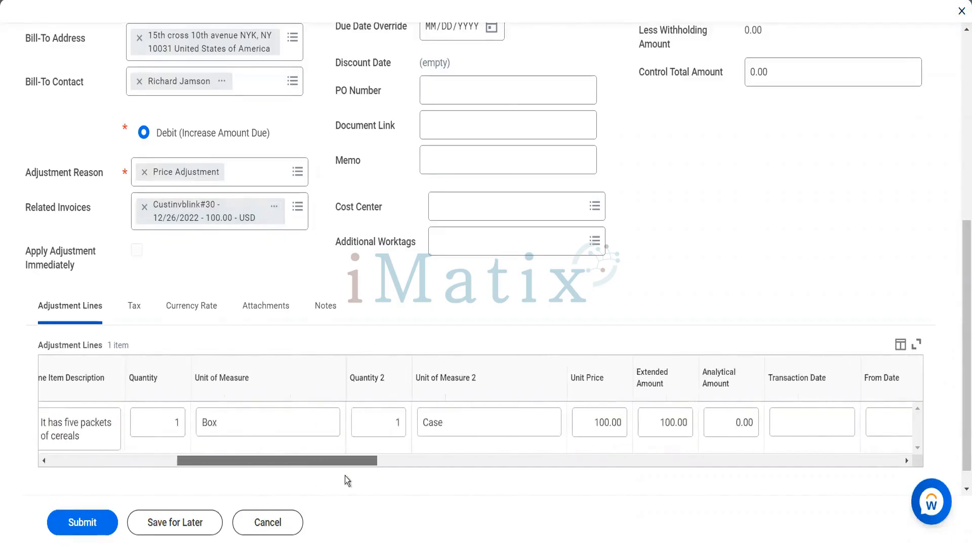
click(672, 427)
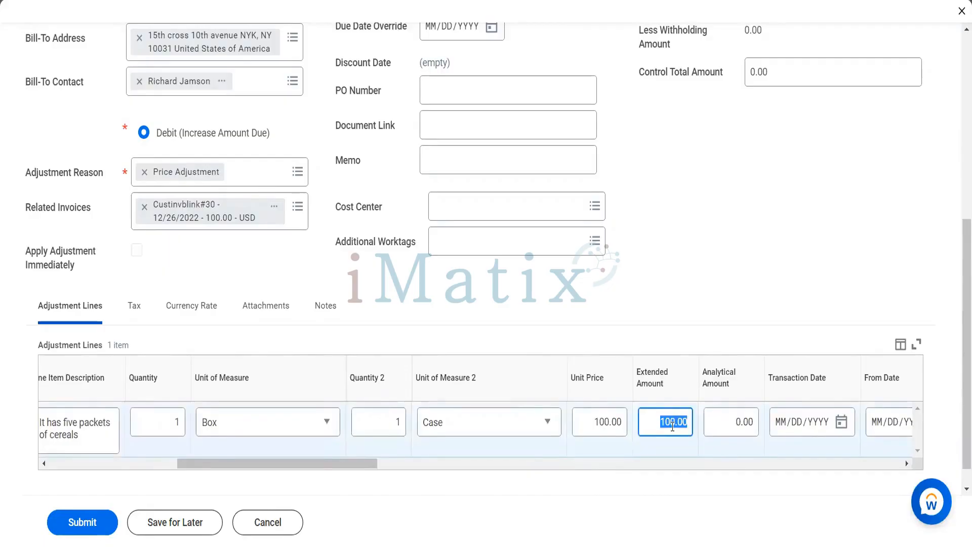
text(70)
key(Tab)
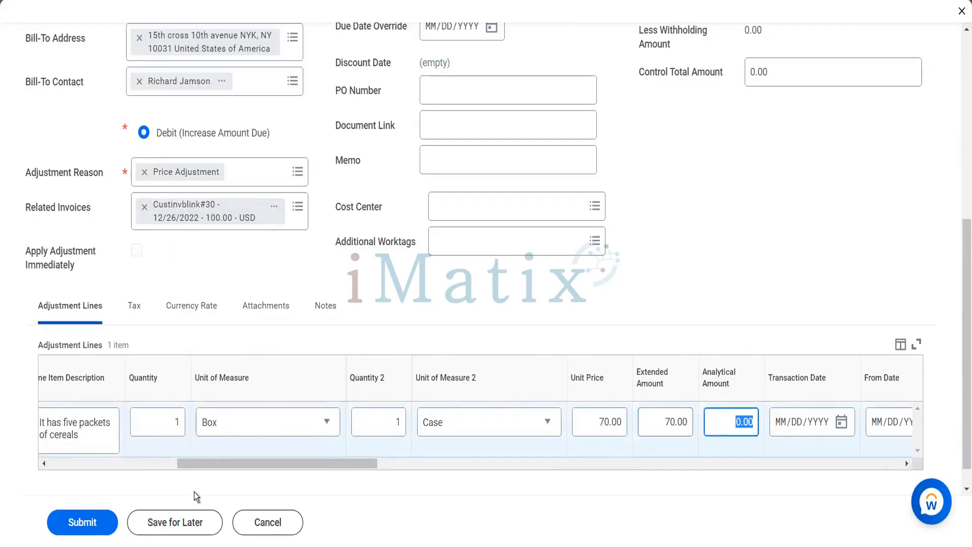
click(82, 522)
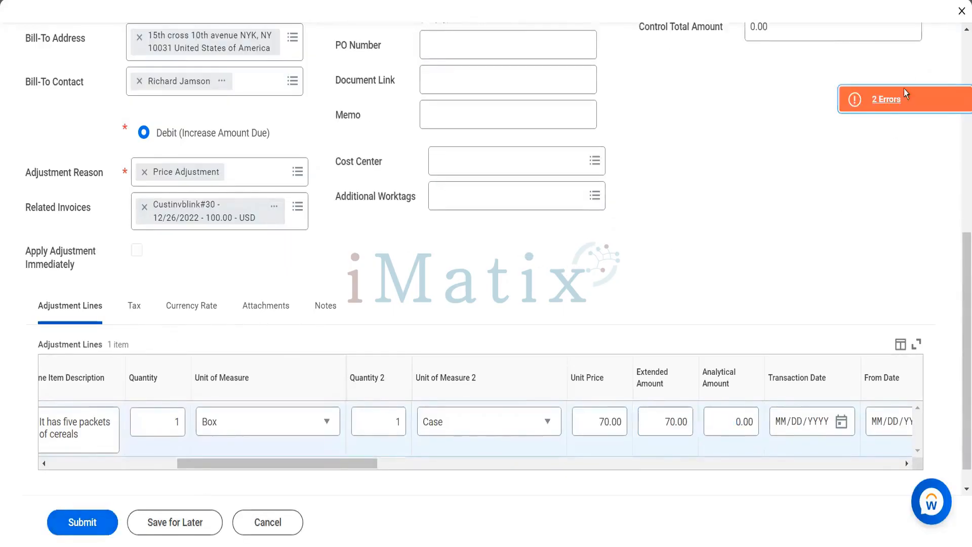
click(894, 98)
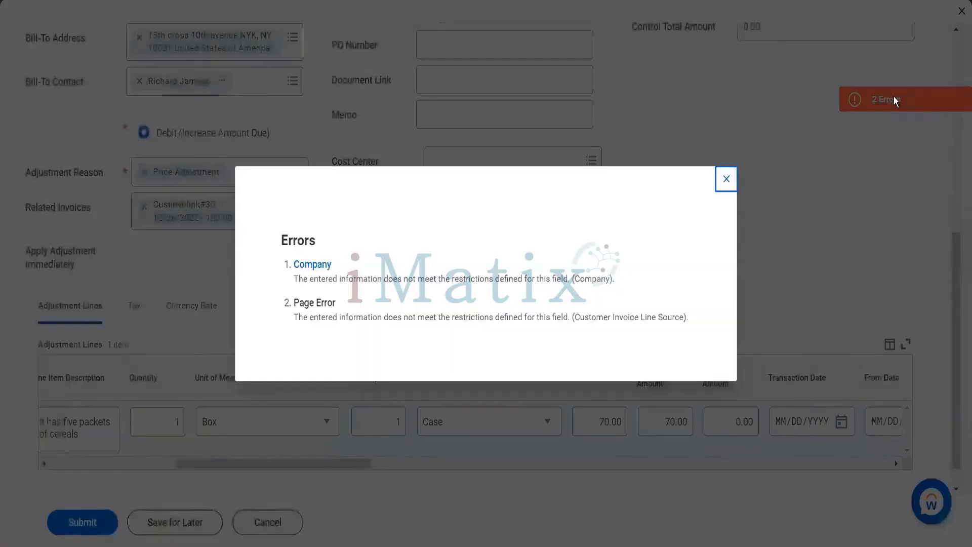
click(721, 191)
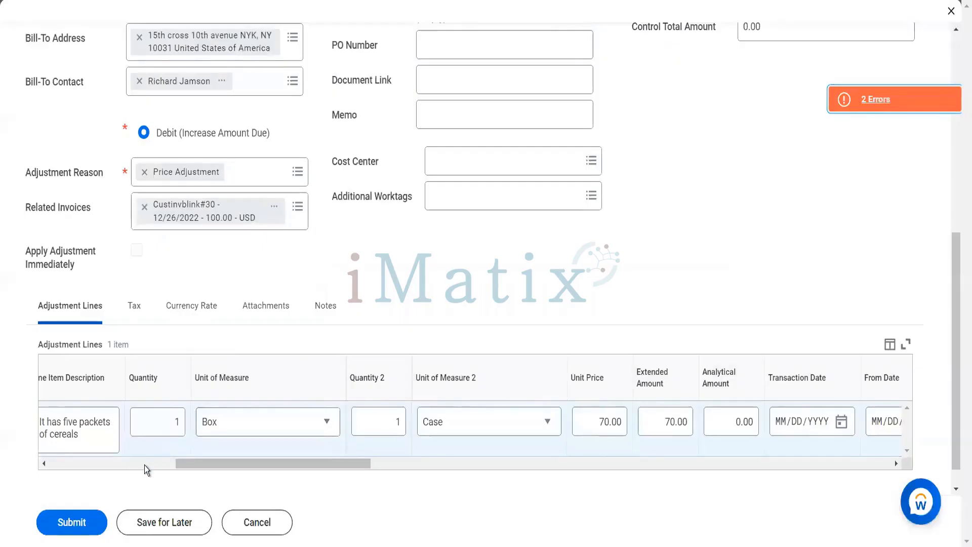
click(147, 464)
scroll(298, 266, up, 8)
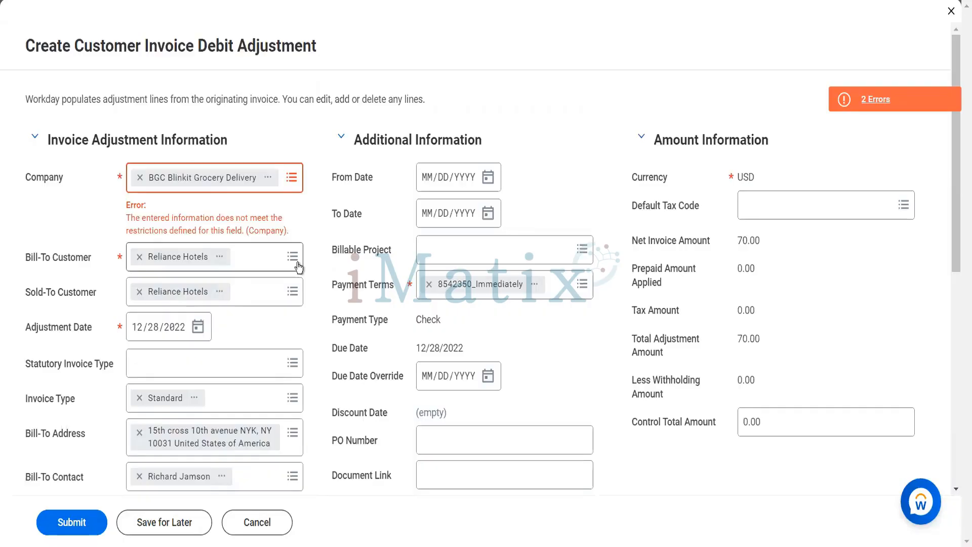
scroll(298, 267, down, 3)
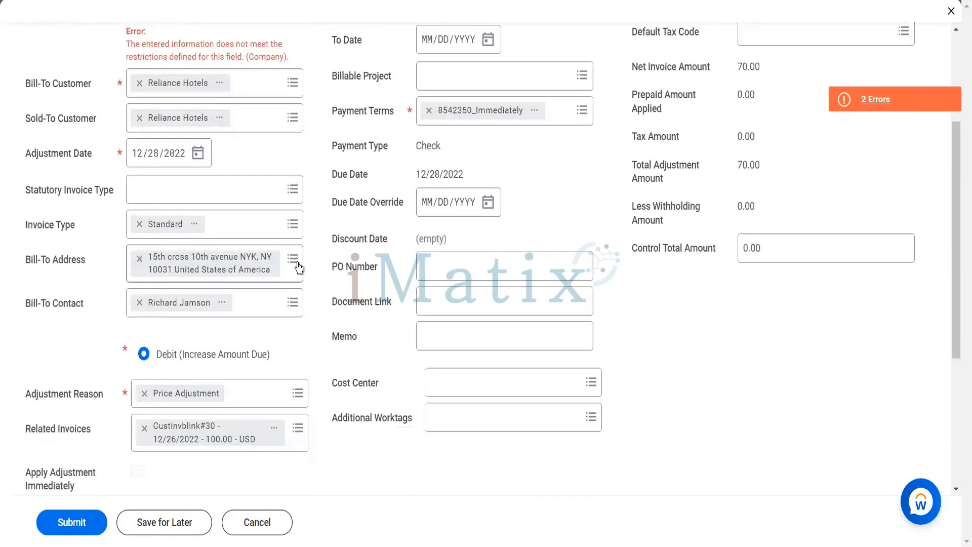
scroll(299, 267, down, 3)
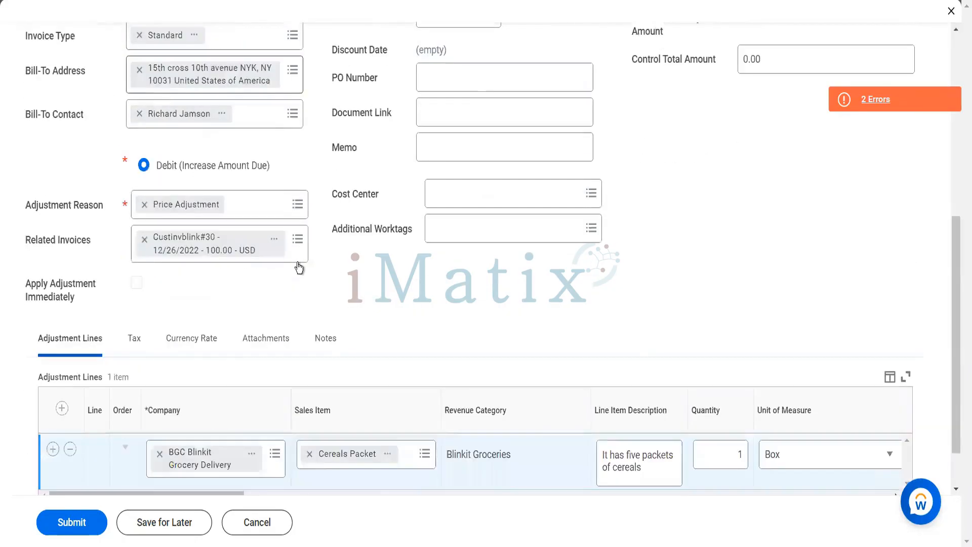
scroll(296, 263, down, 1)
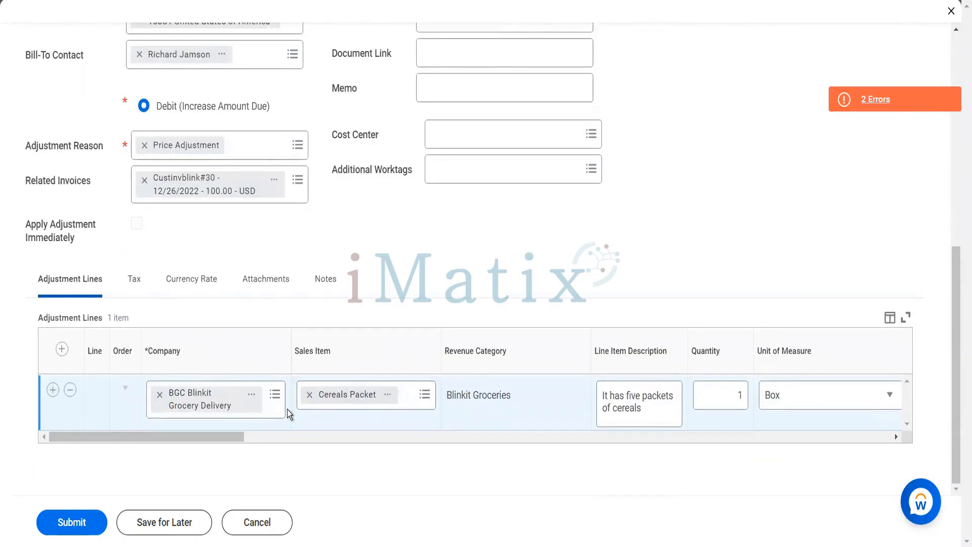
scroll(287, 409, up, 7)
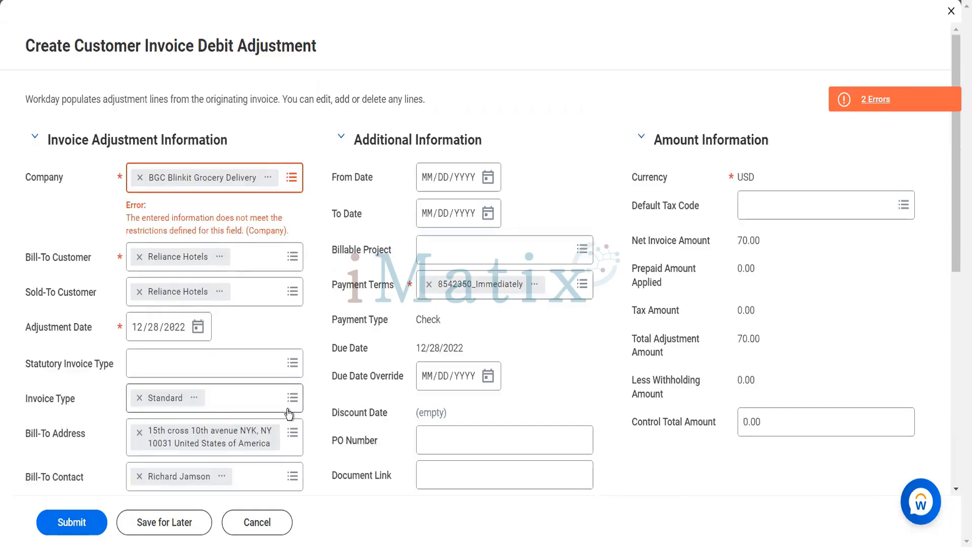
scroll(288, 412, down, 7)
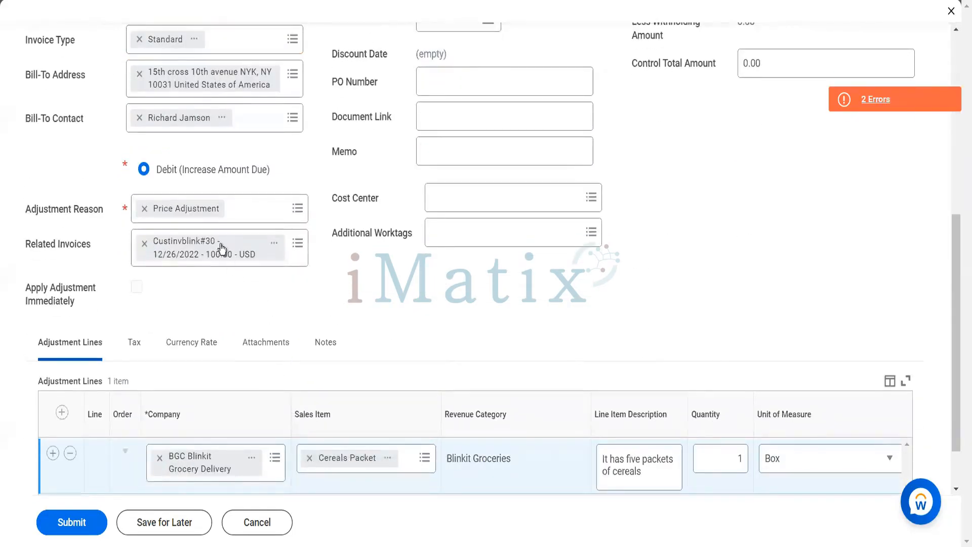
click(273, 248)
scroll(300, 161, up, 5)
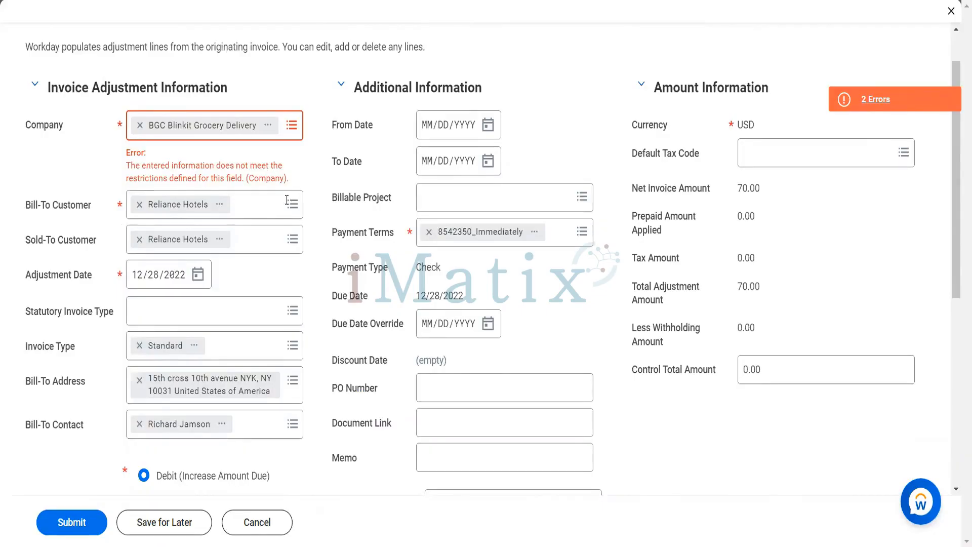
Glance at the BGC Blinkit Grocery Delivery company details, then discard the unsaved debit adjustment.
click(269, 125)
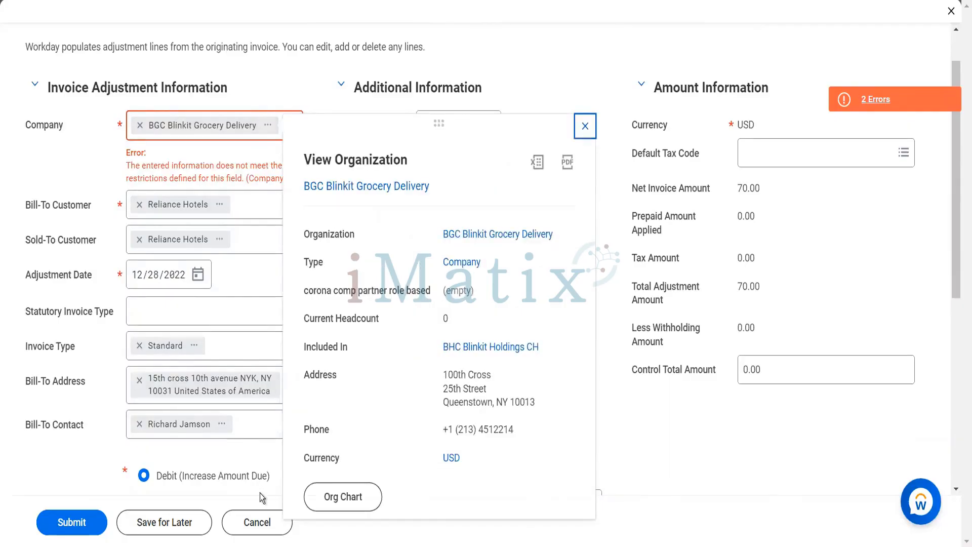
click(256, 528)
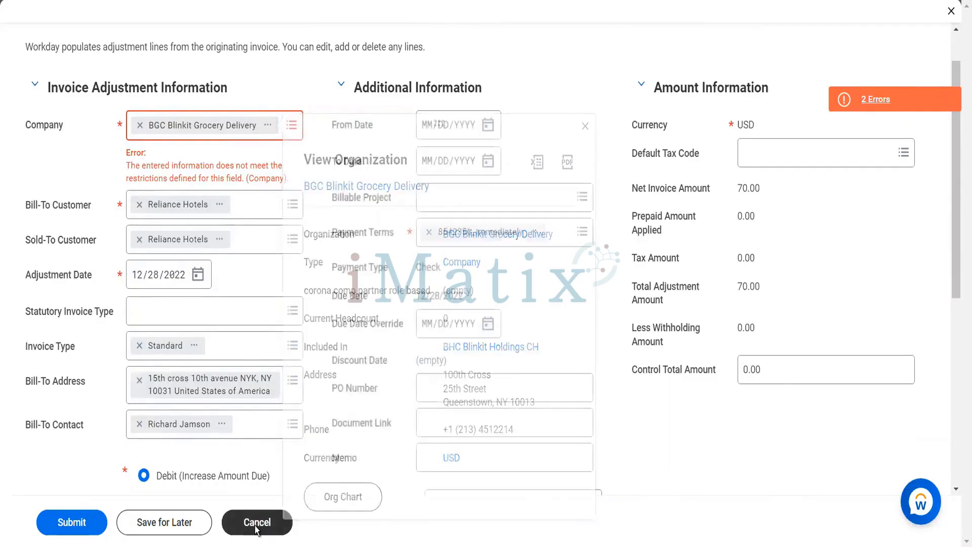
click(256, 528)
click(435, 314)
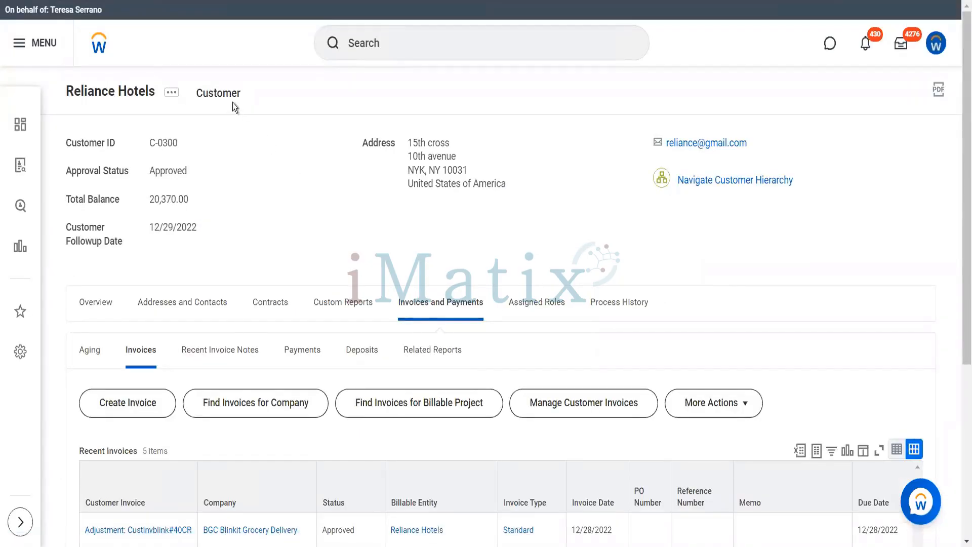
Review BGC Blinkit Grocery Delivery's Edit Company ID Definitions and cancel without changes.
scroll(280, 243, down, 5)
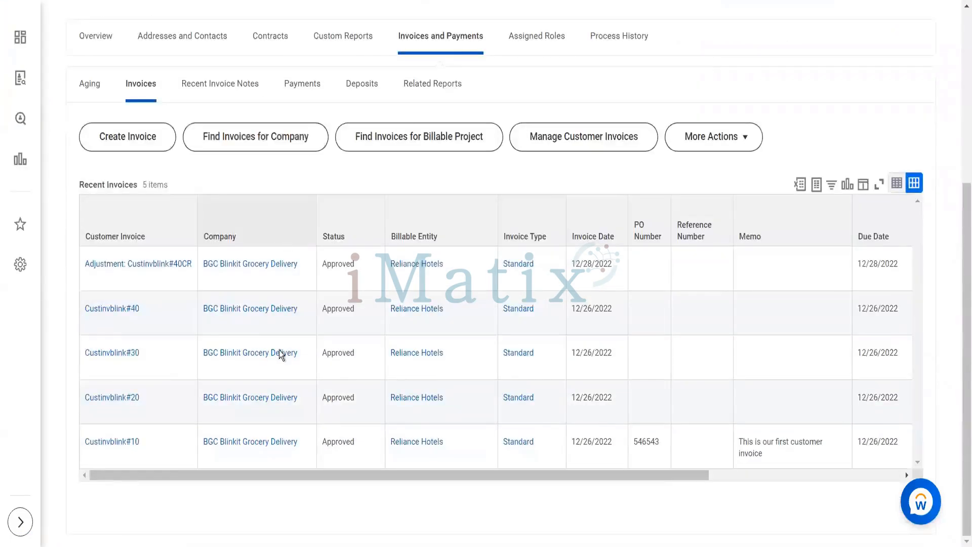
click(212, 366)
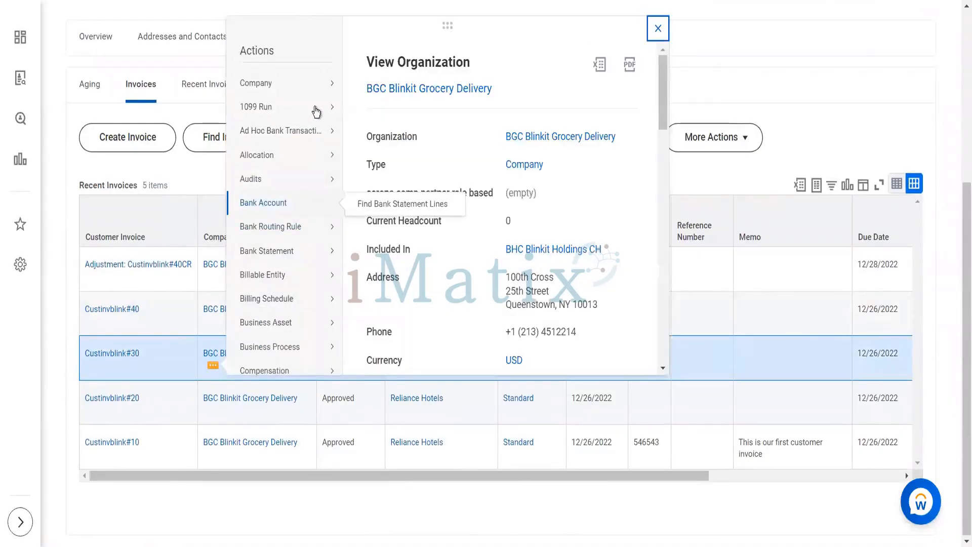
mouse_move(326, 91)
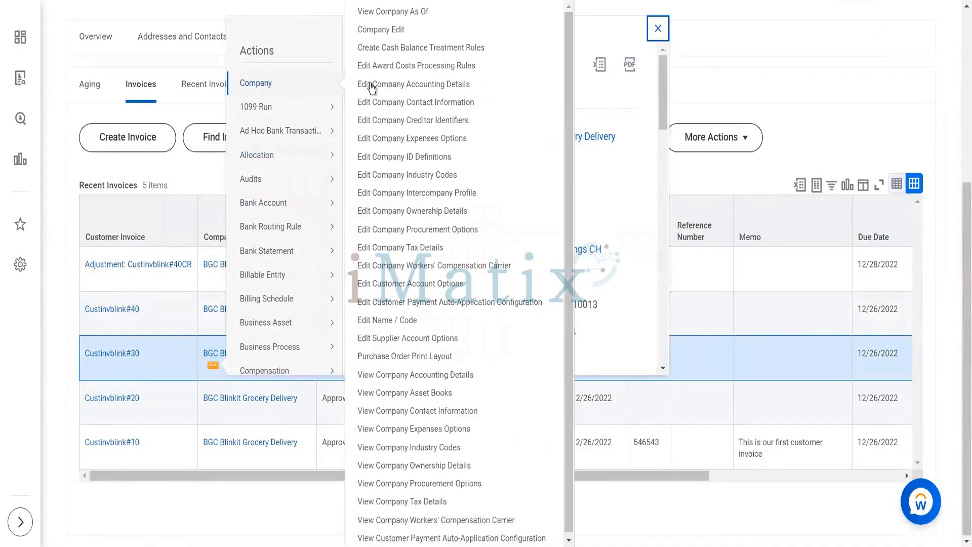
click(404, 158)
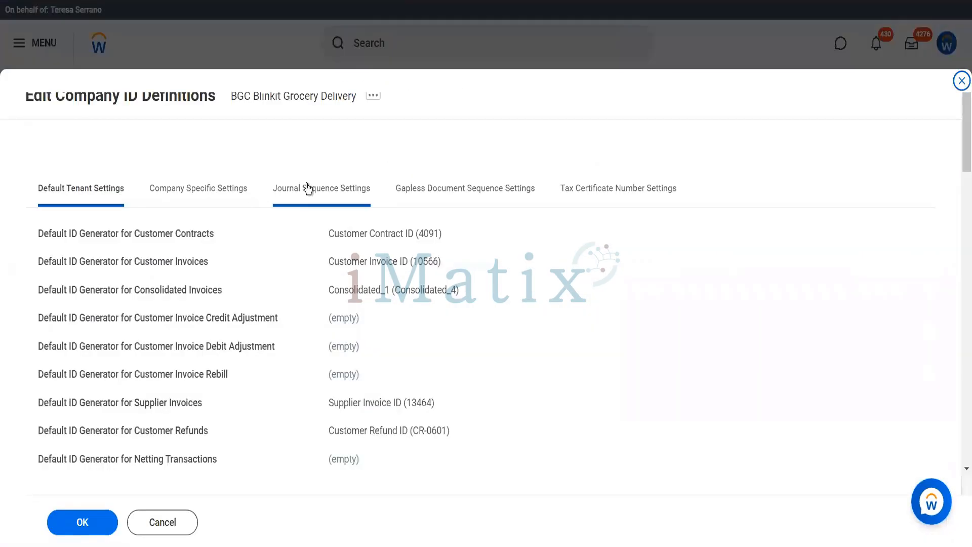
click(210, 199)
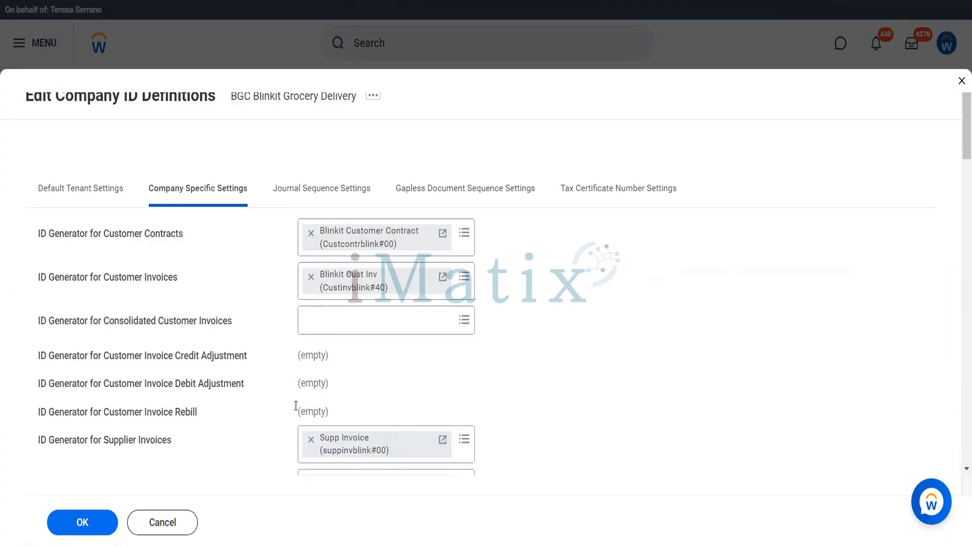
click(179, 518)
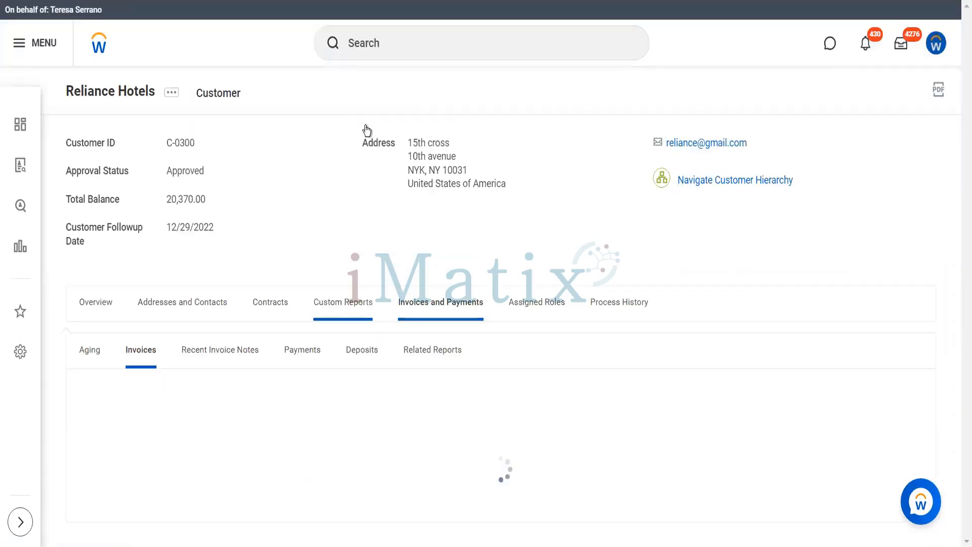
click(386, 48)
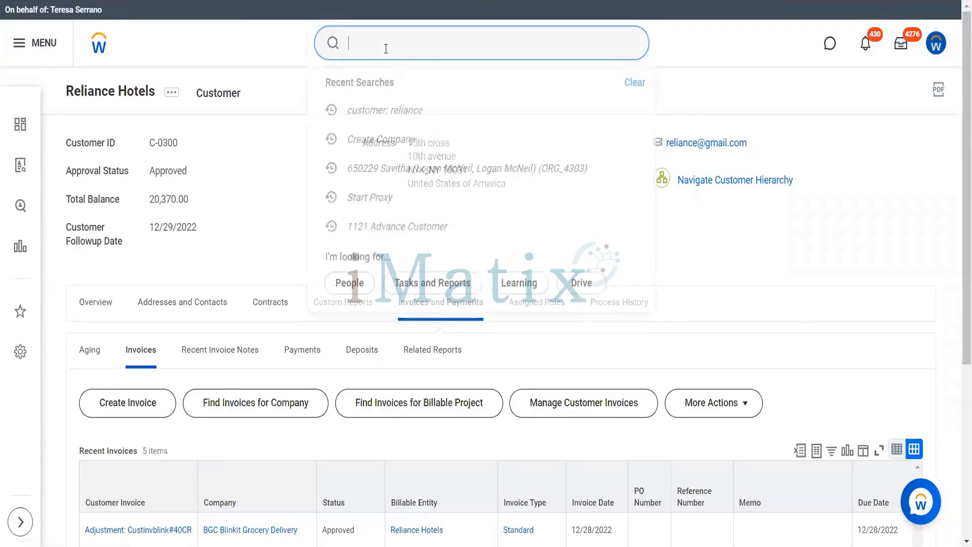
text(edit ten set)
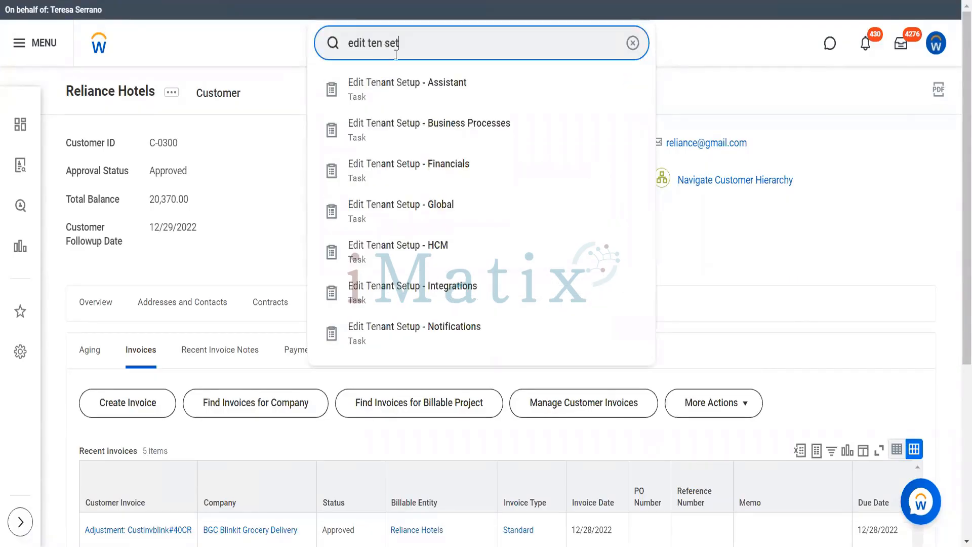
click(409, 164)
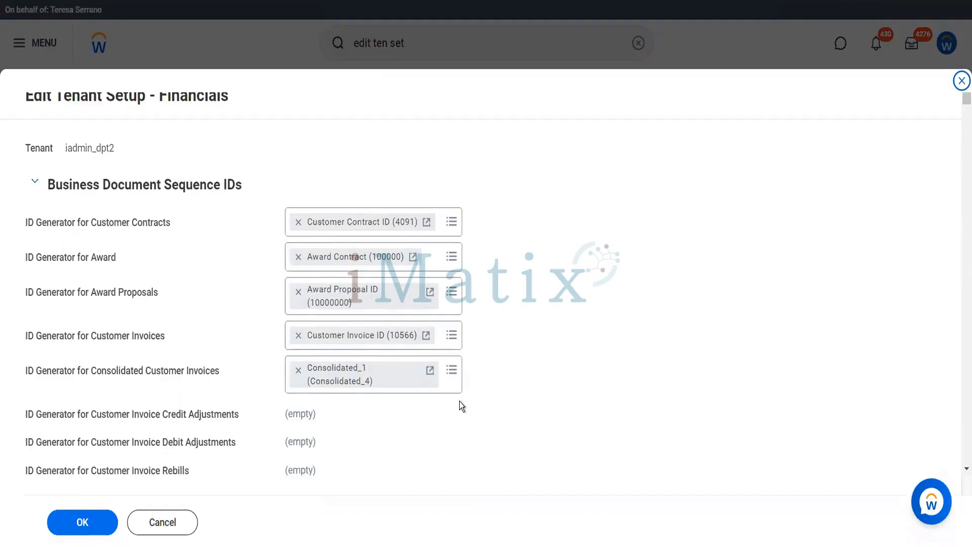
scroll(460, 401, down, 2)
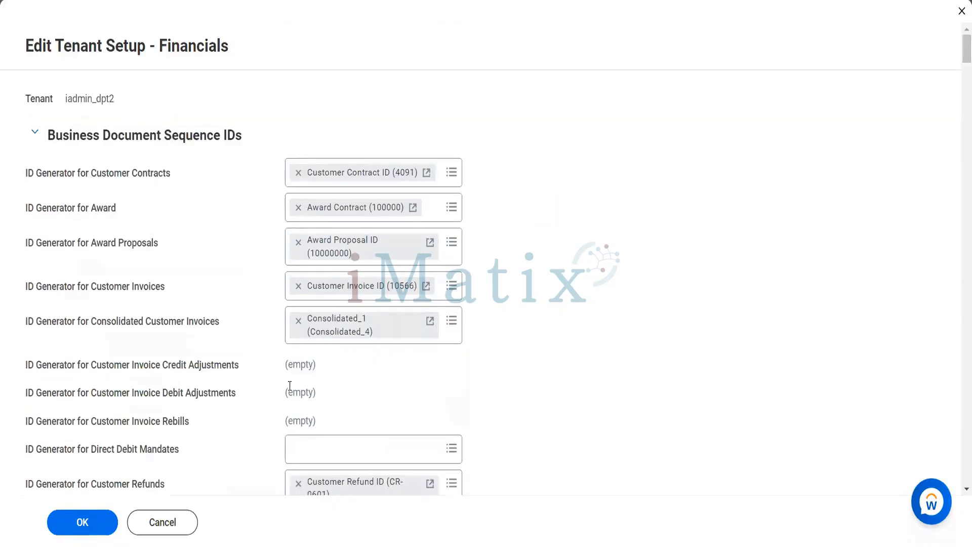
click(162, 525)
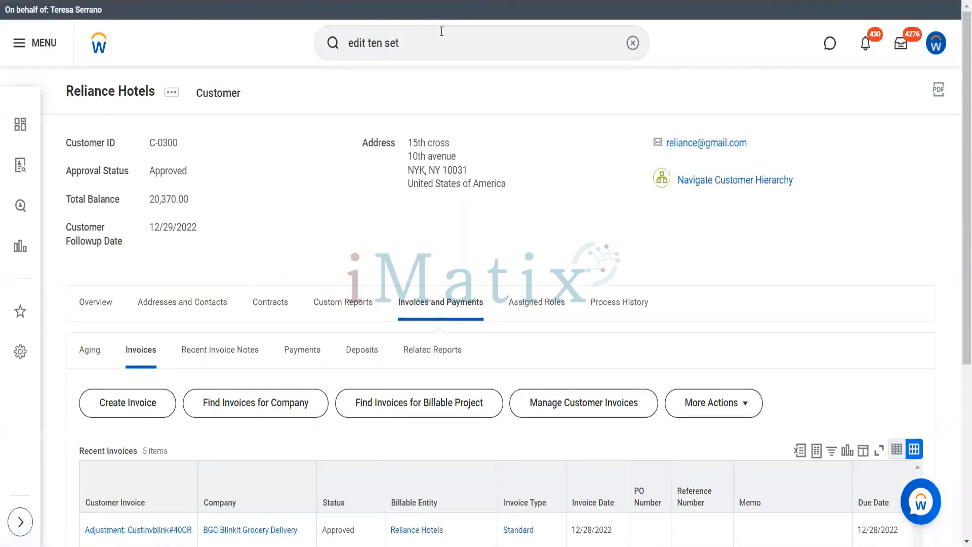
click(441, 31)
key(ctrl+a)
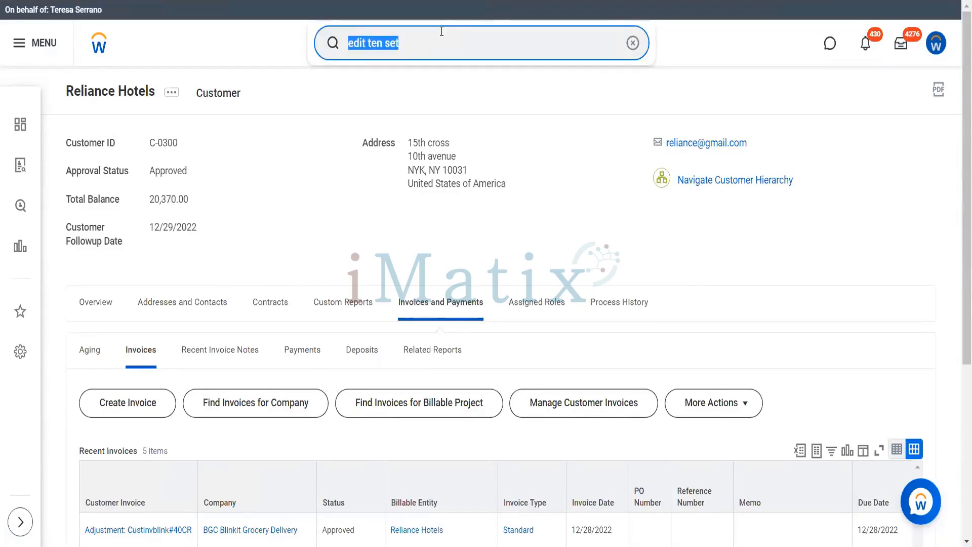
text(seq ge)
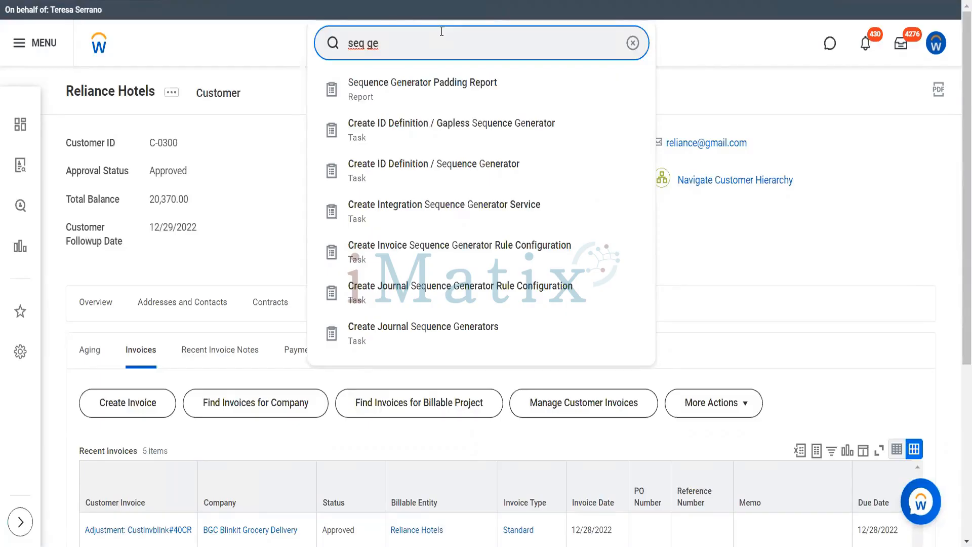
click(443, 180)
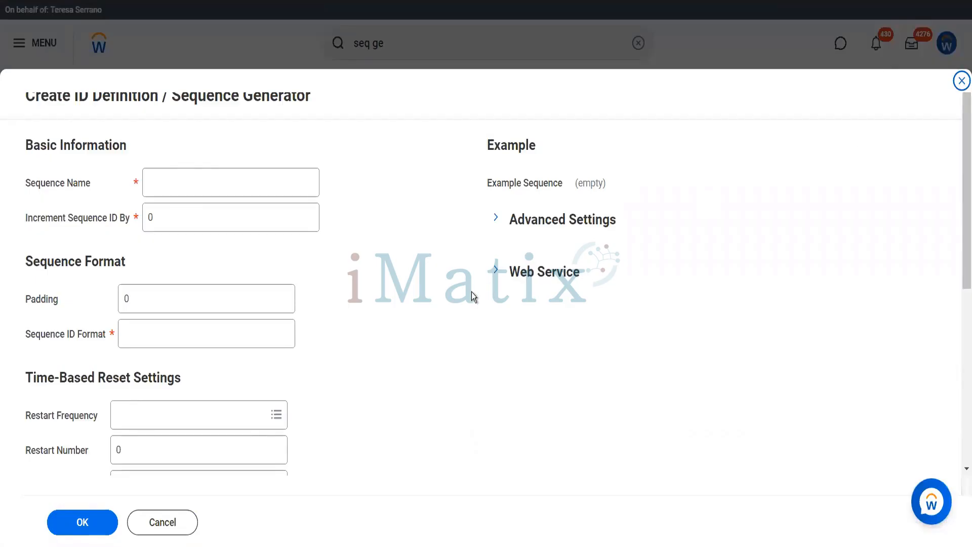
click(421, 57)
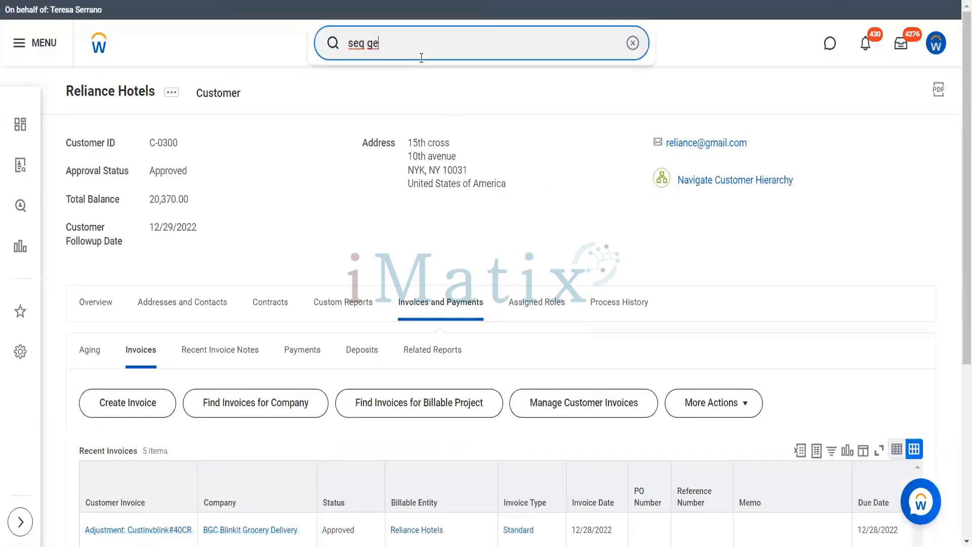
key(ctrl+a)
End the current proxy session with the Stop Proxy task.
text(stop pro)
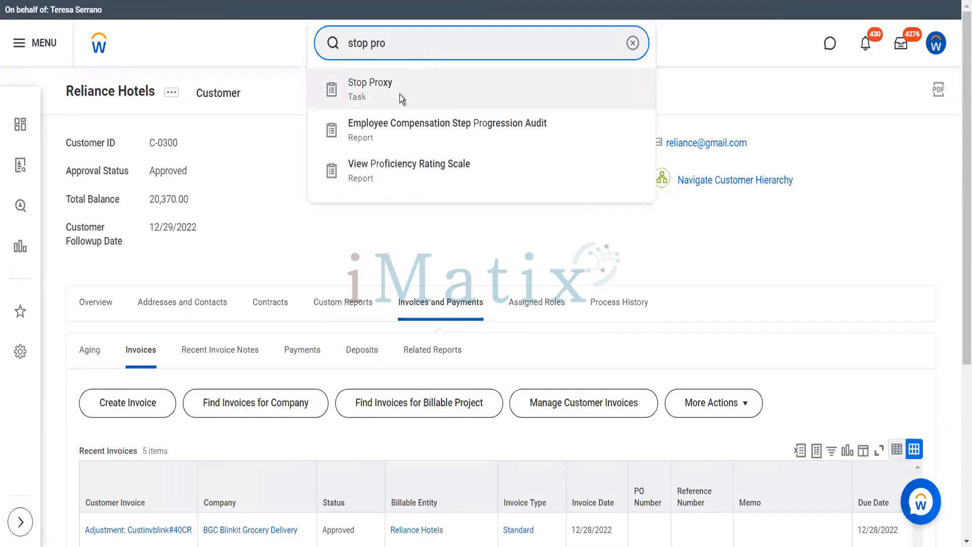
click(400, 95)
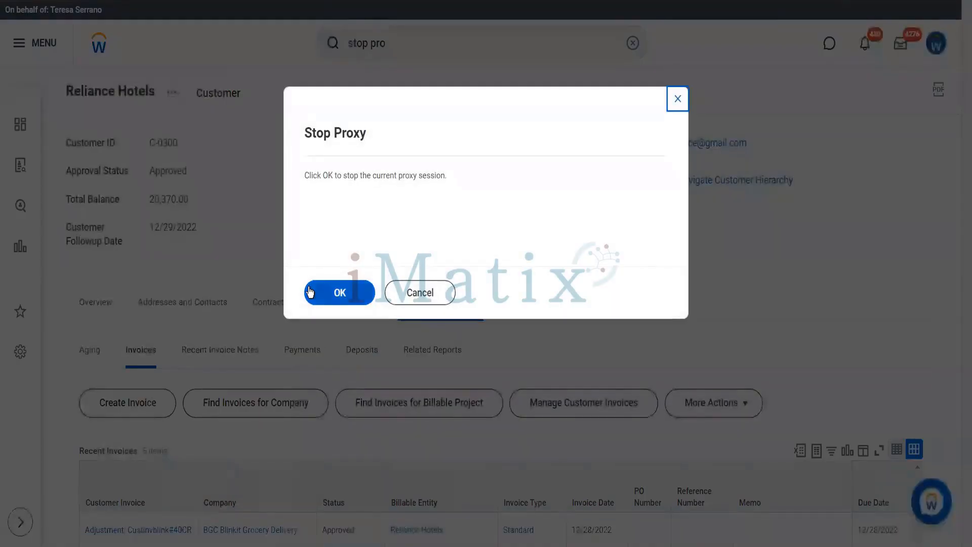
click(308, 287)
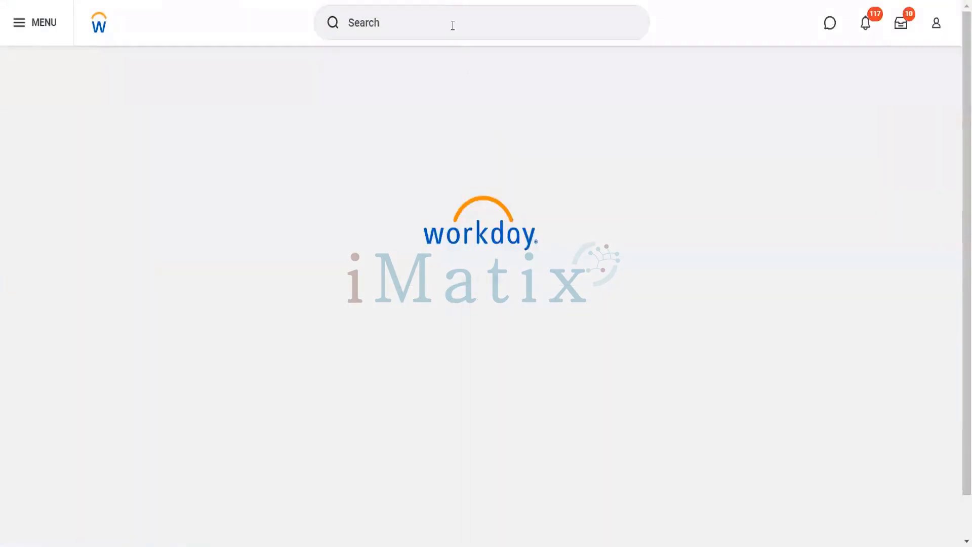
Search Workday for 'Customer: Reliance'.
click(452, 25)
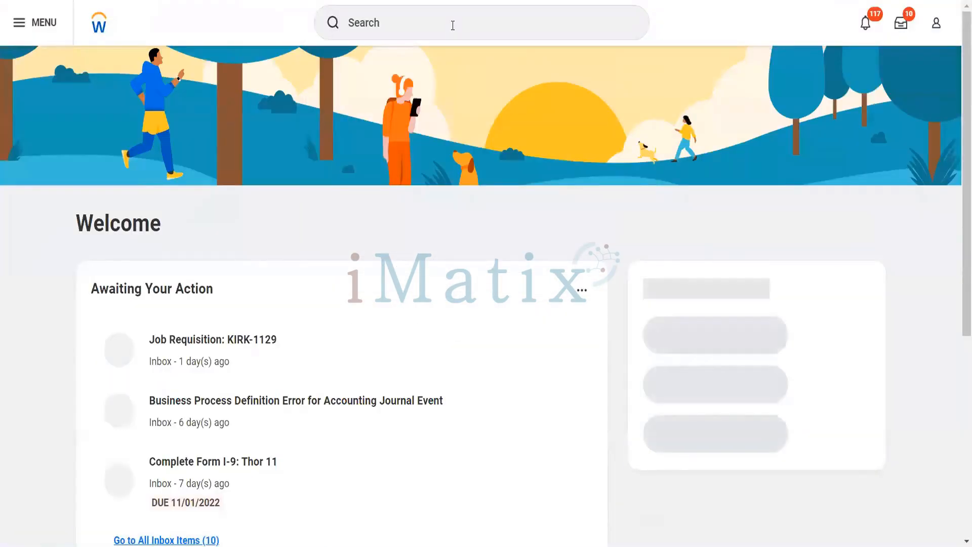
click(452, 25)
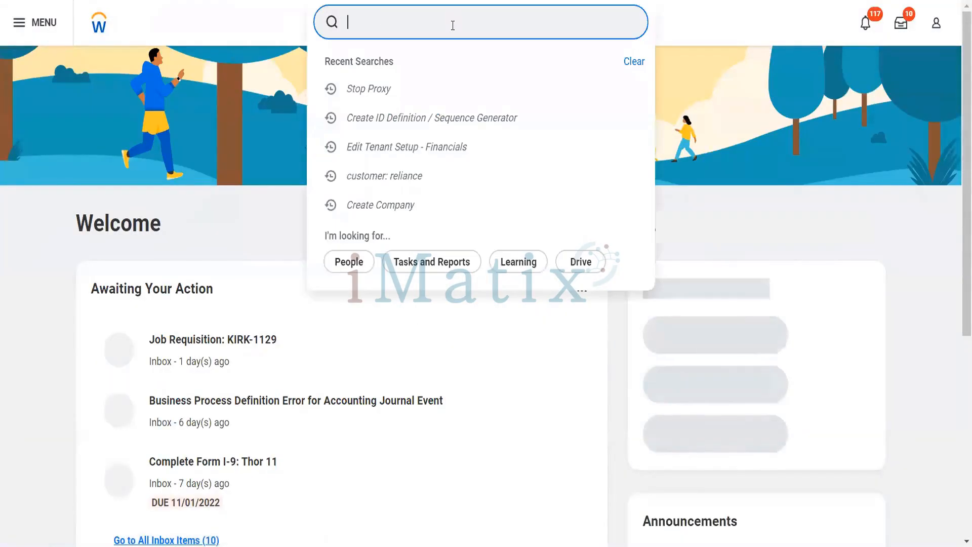
text(Customer)
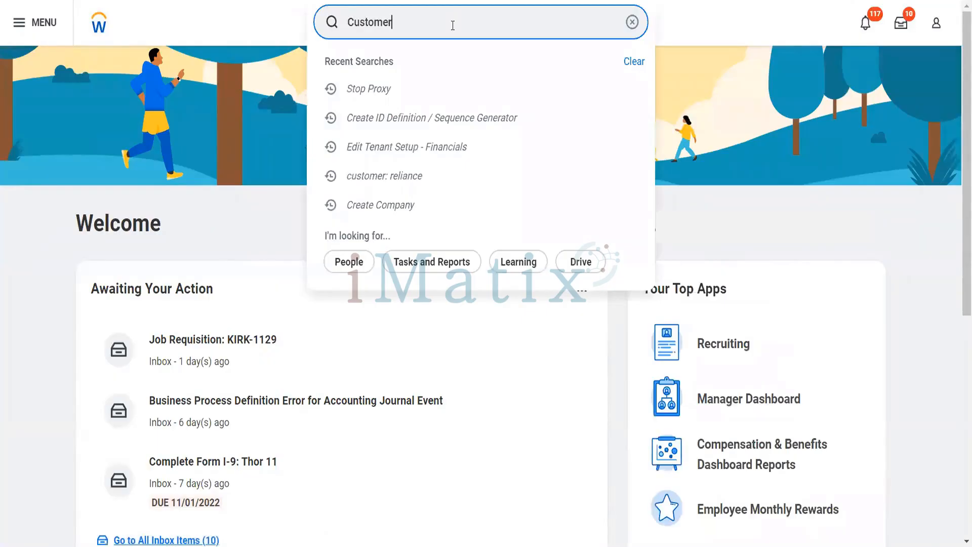
text(: Reliance)
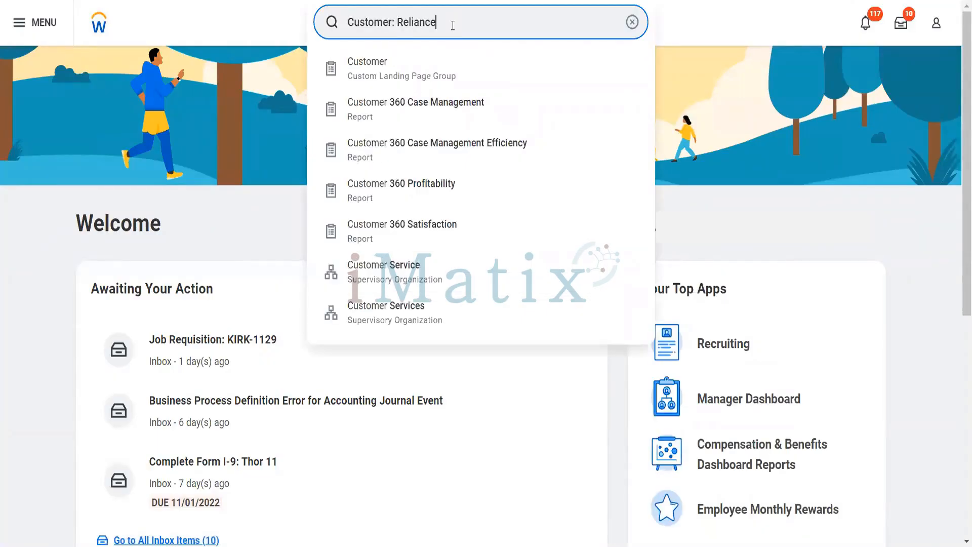
Open the Reliance Hotels customer record and list its invoices under Invoices and Payments.
key(Return)
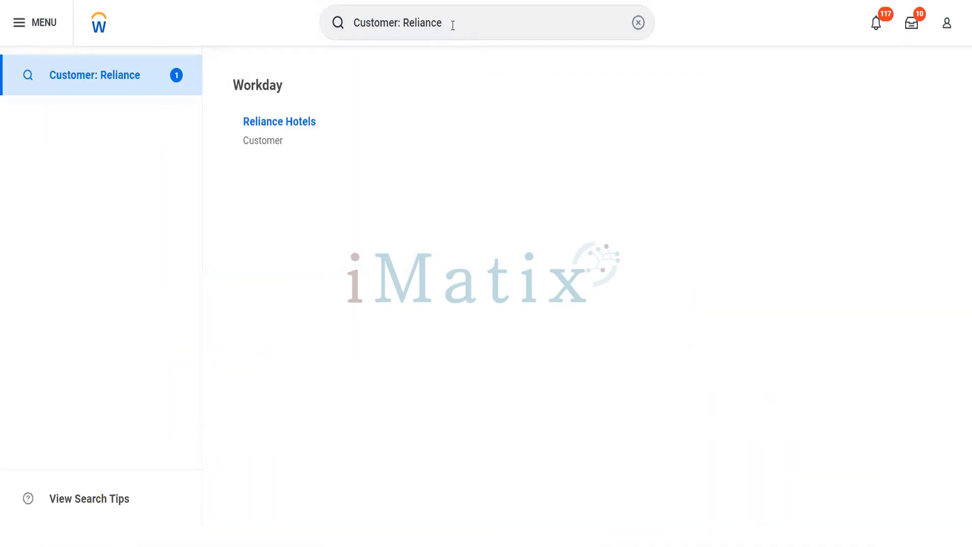
click(297, 124)
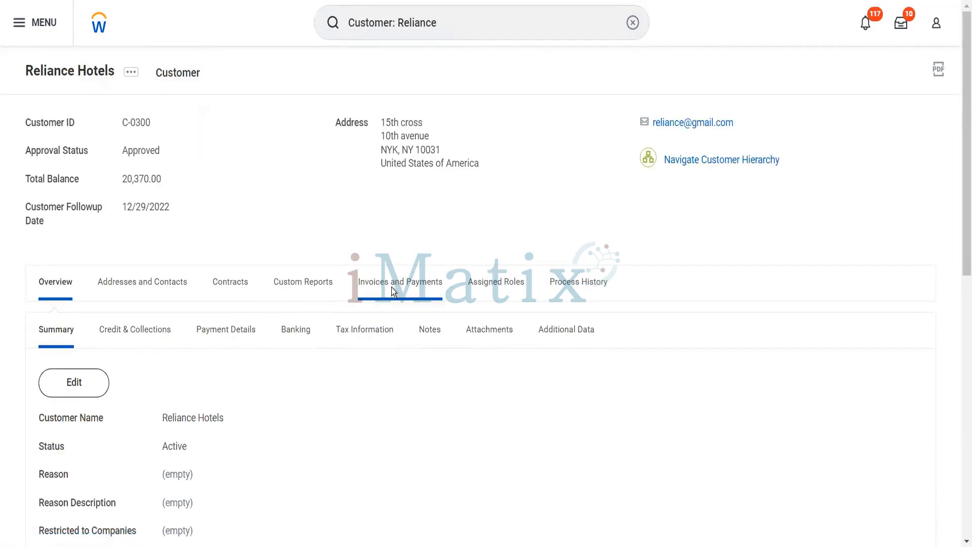
click(391, 286)
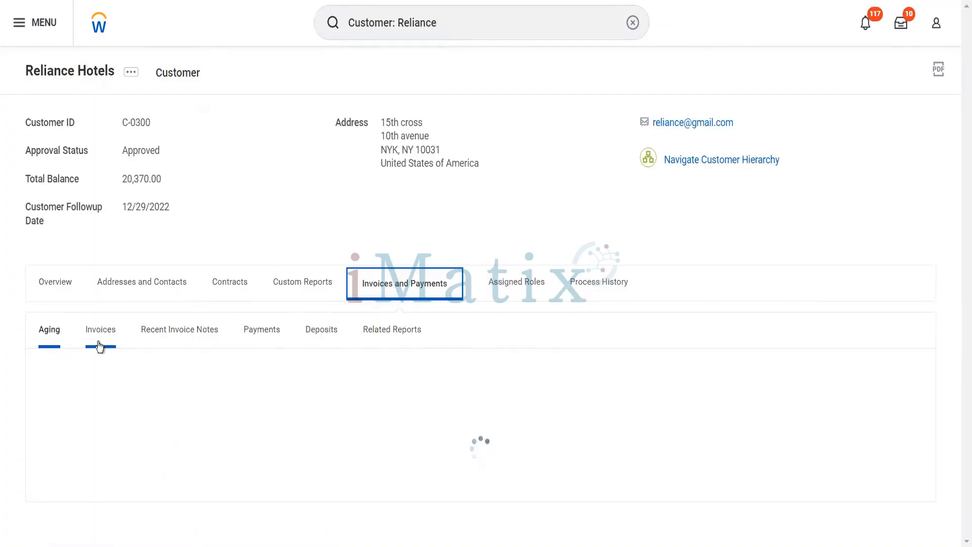
click(99, 346)
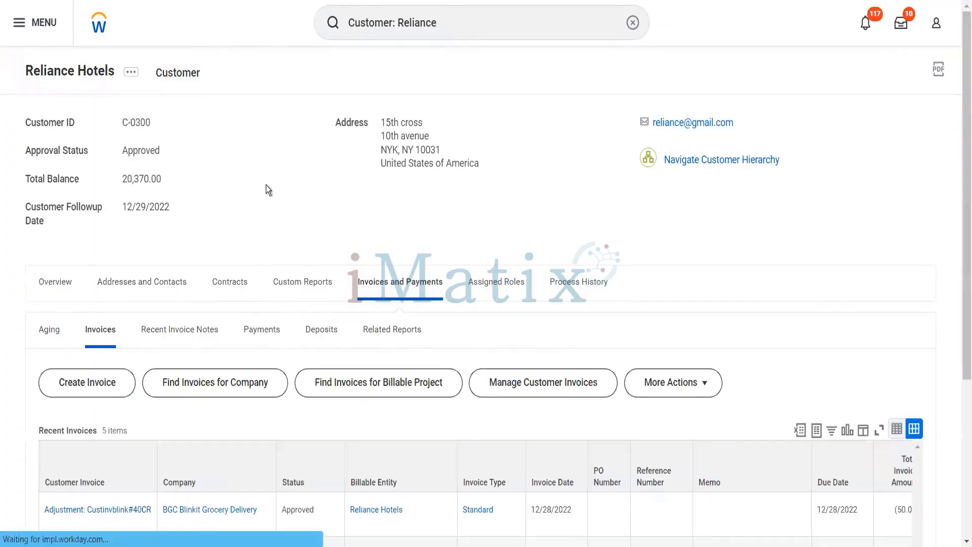
scroll(265, 184, down, 5)
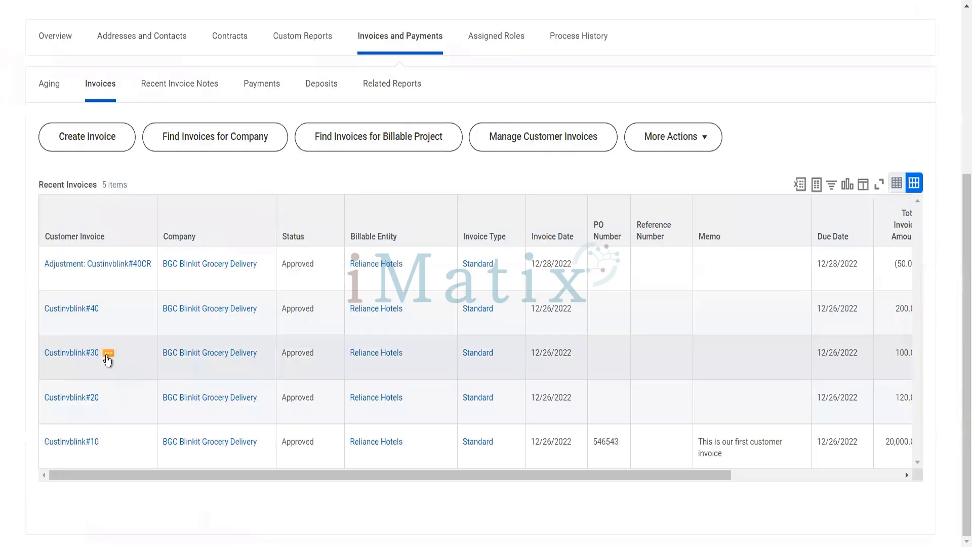
Start a Debit adjustment on invoice Custinvblink#30 with reason Other Terms.
click(148, 363)
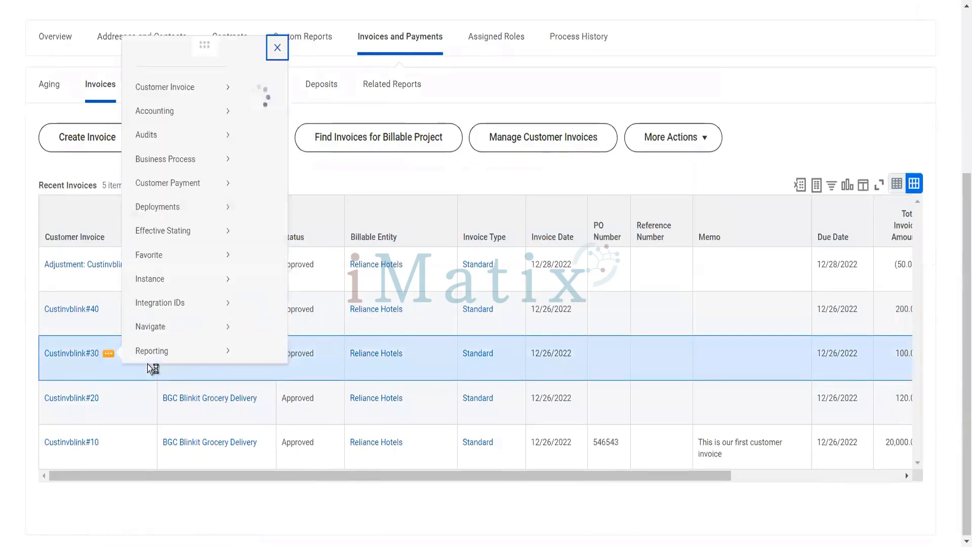
mouse_move(205, 91)
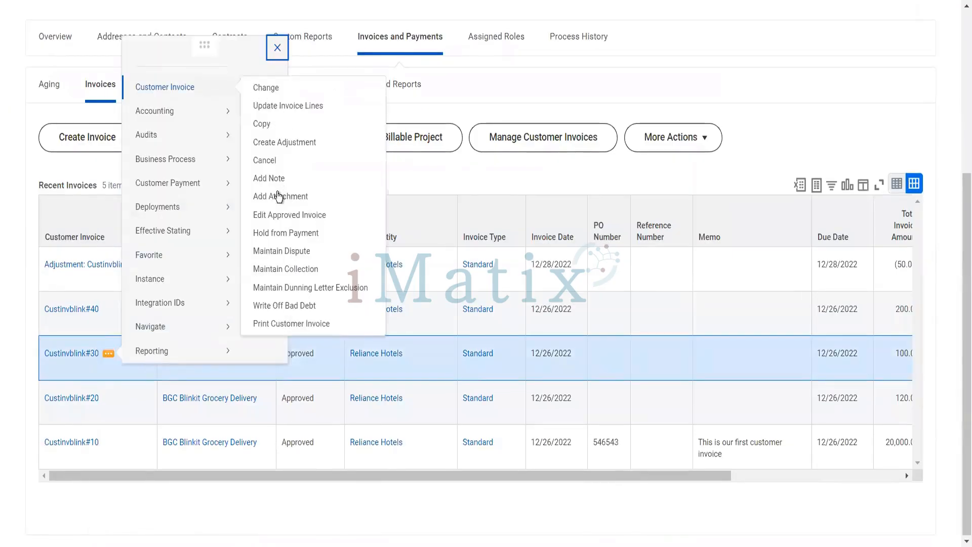
click(282, 144)
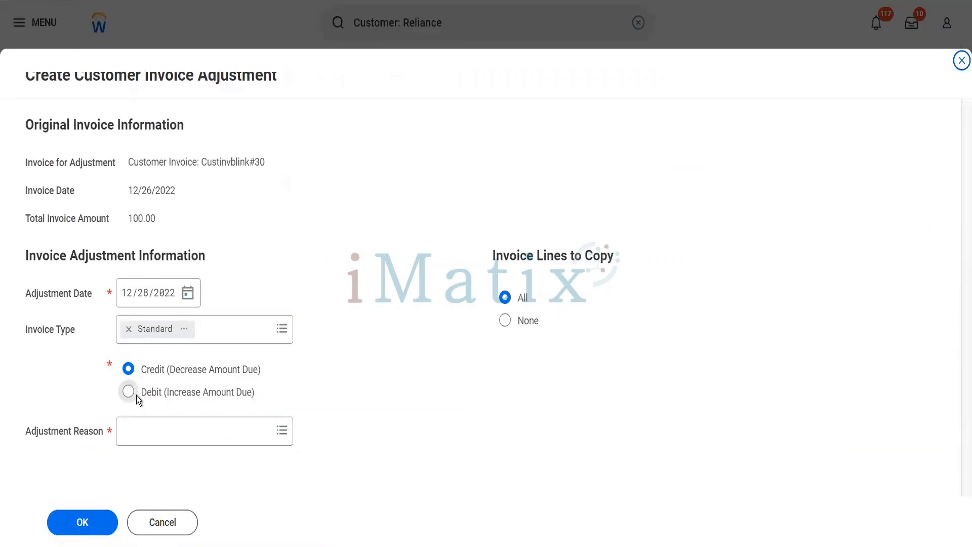
click(136, 396)
click(153, 444)
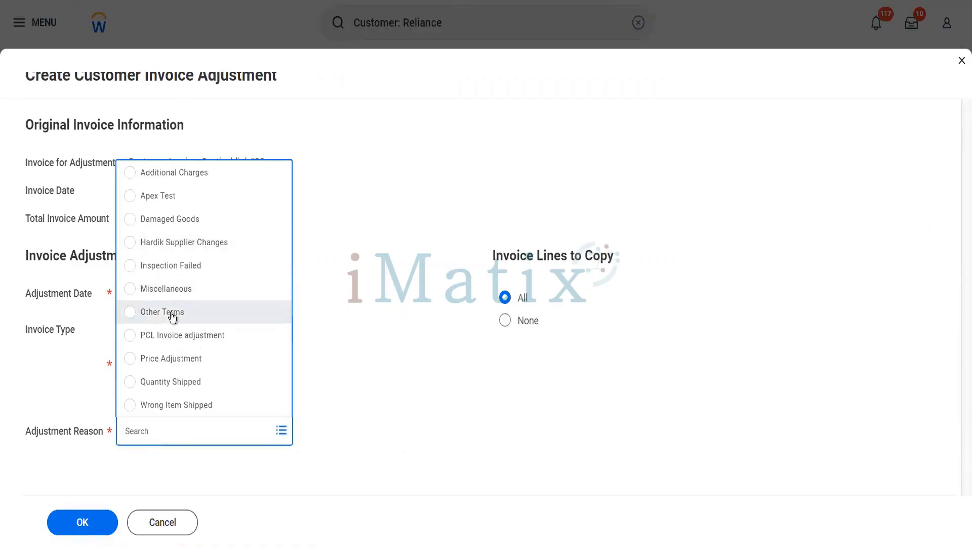
click(83, 527)
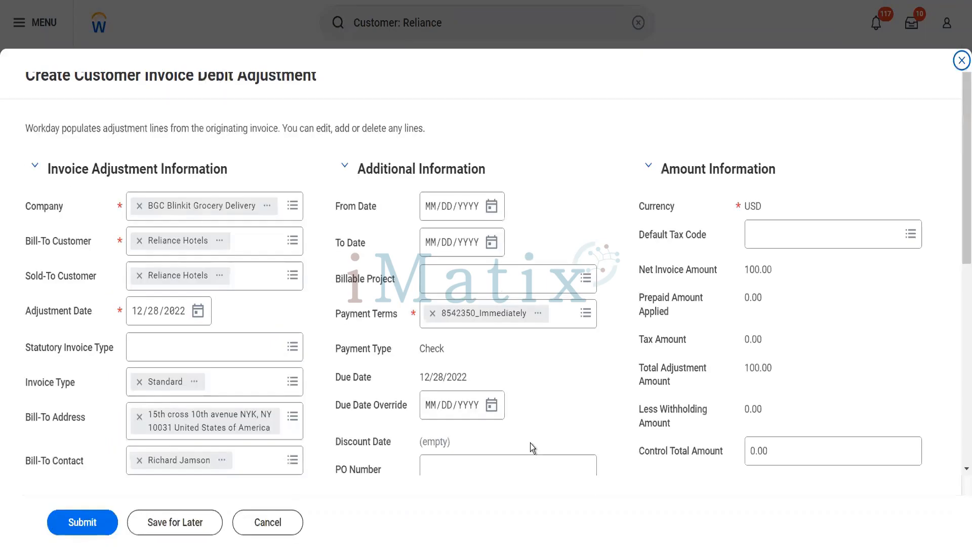
Set the adjustment line's extended amount to 70 and submit the debit adjustment.
scroll(602, 429, down, 10)
click(642, 436)
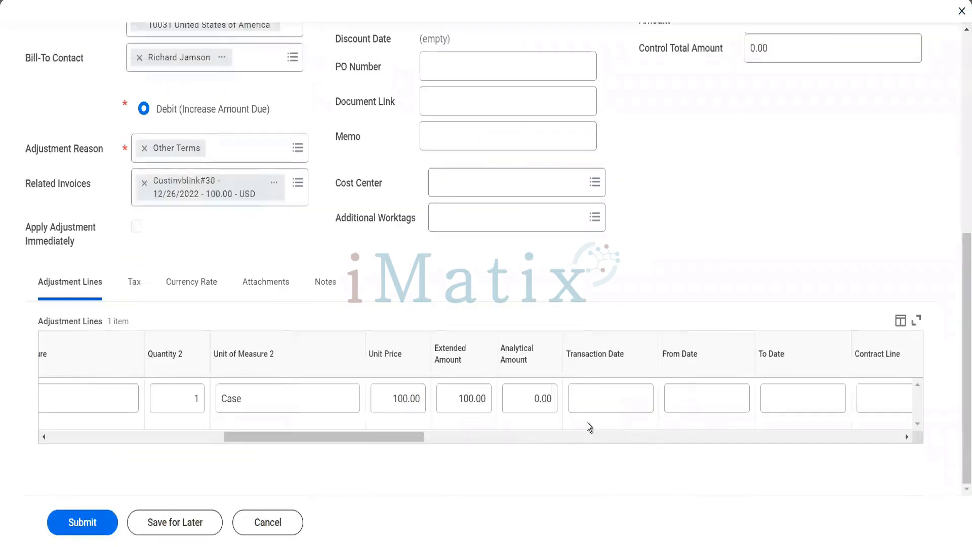
click(469, 400)
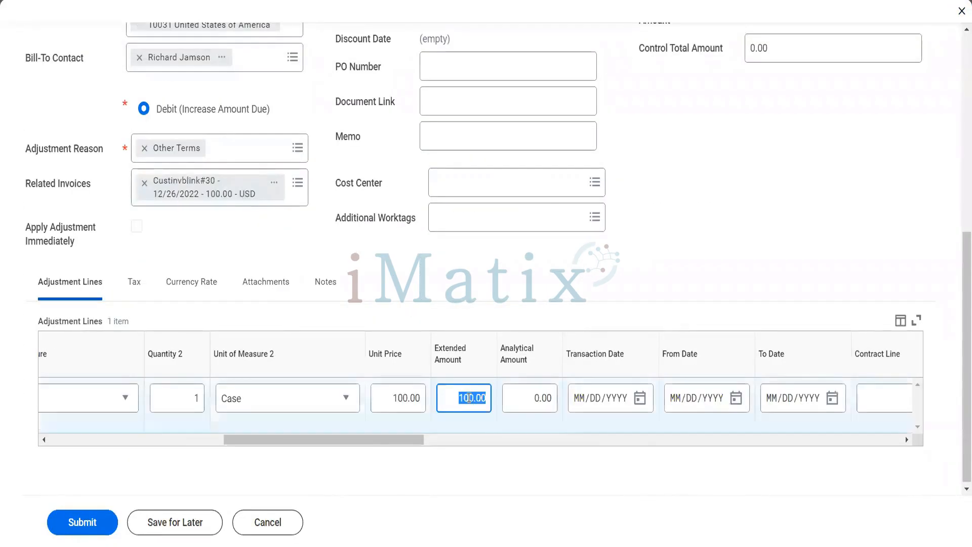
text(70)
key(Tab)
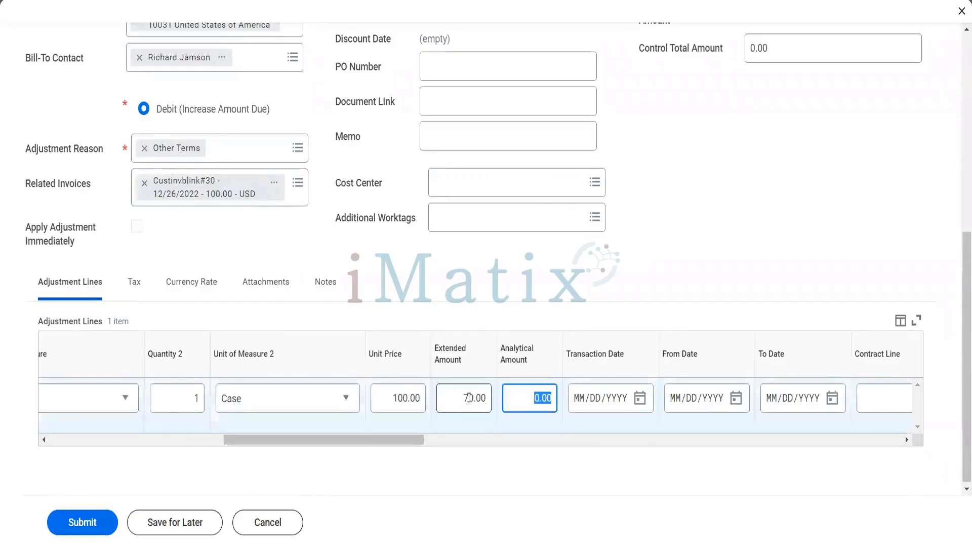
click(104, 513)
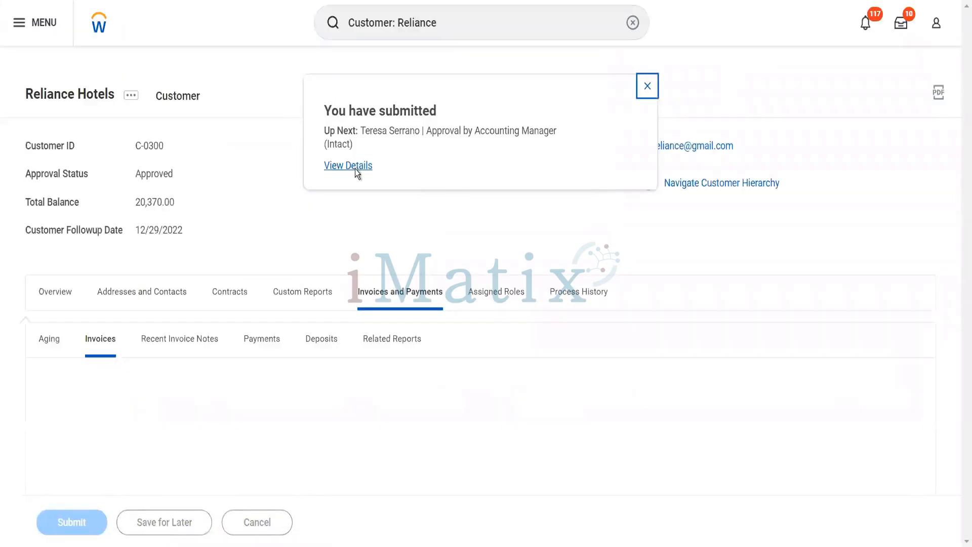
From the submission's Process tab, start a proxy session as the pending Accounting Manager approver.
click(354, 166)
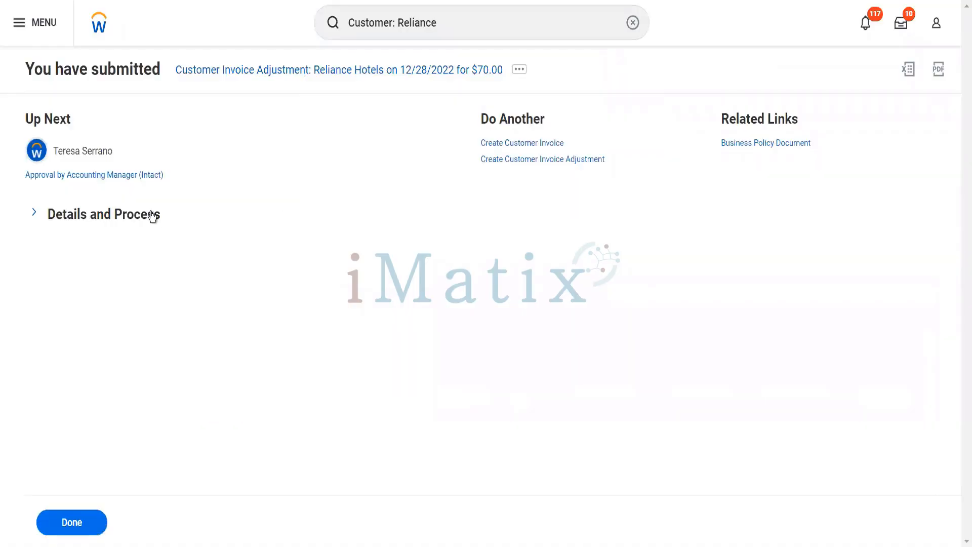
click(153, 215)
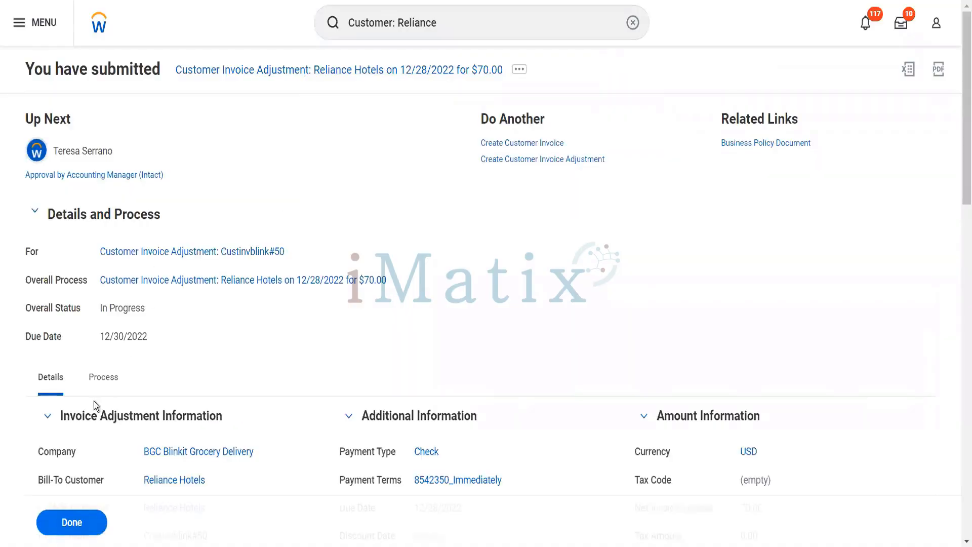
click(94, 388)
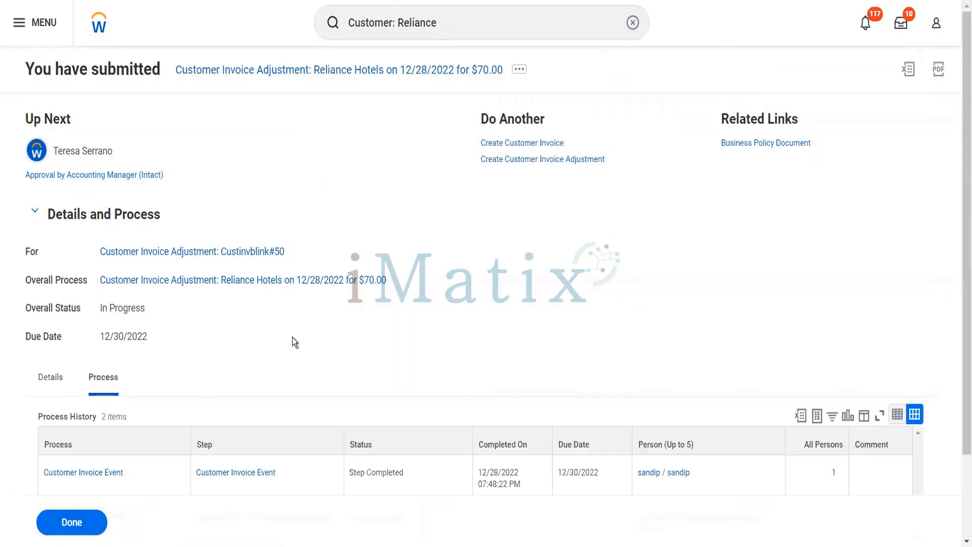
scroll(293, 338, down, 2)
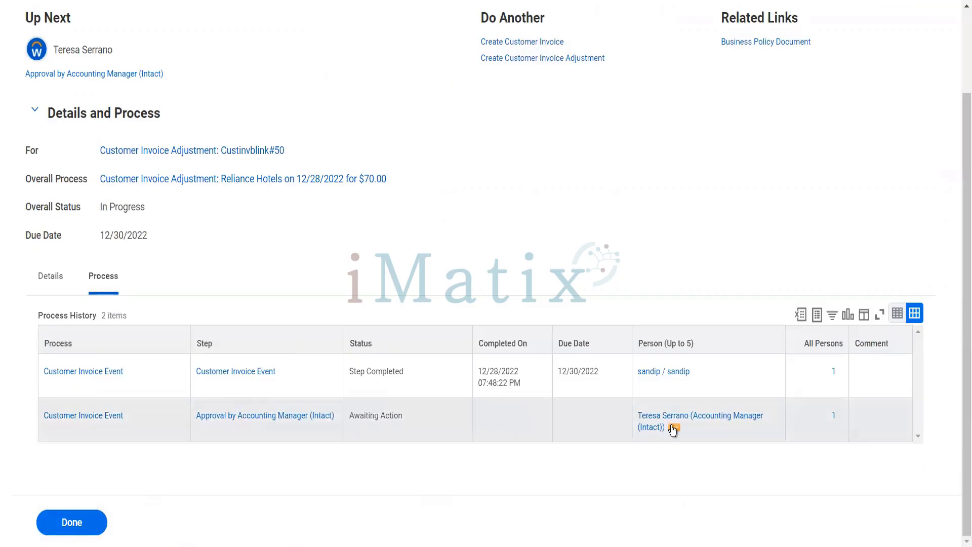
click(672, 428)
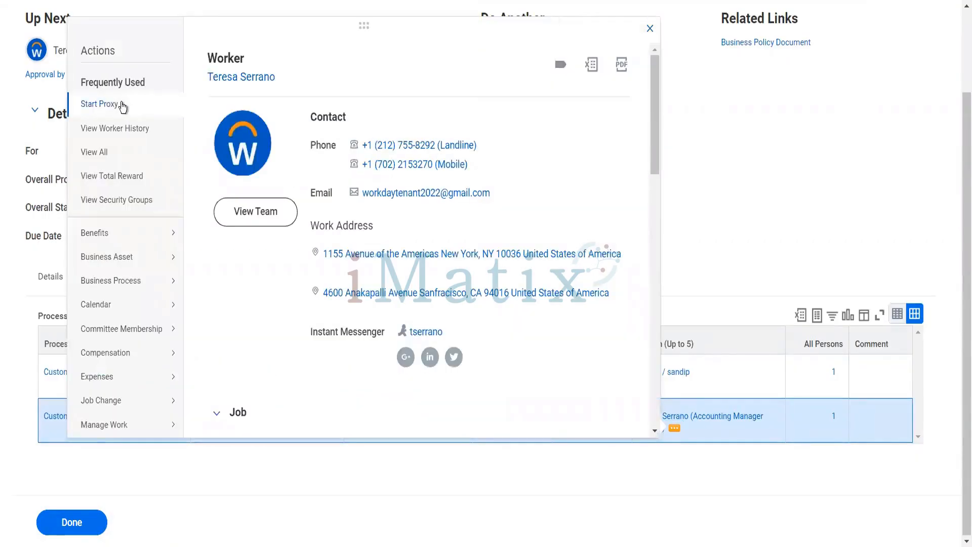
click(100, 103)
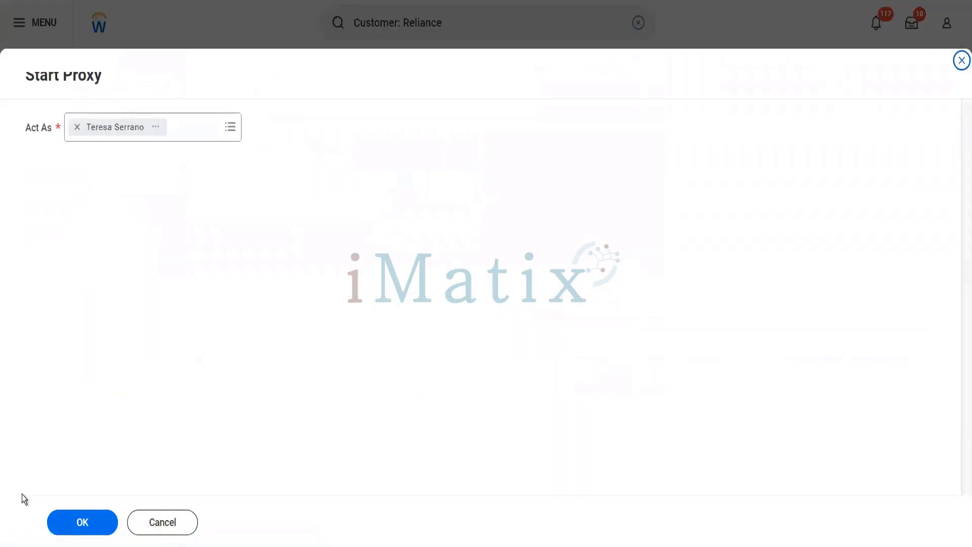
click(79, 521)
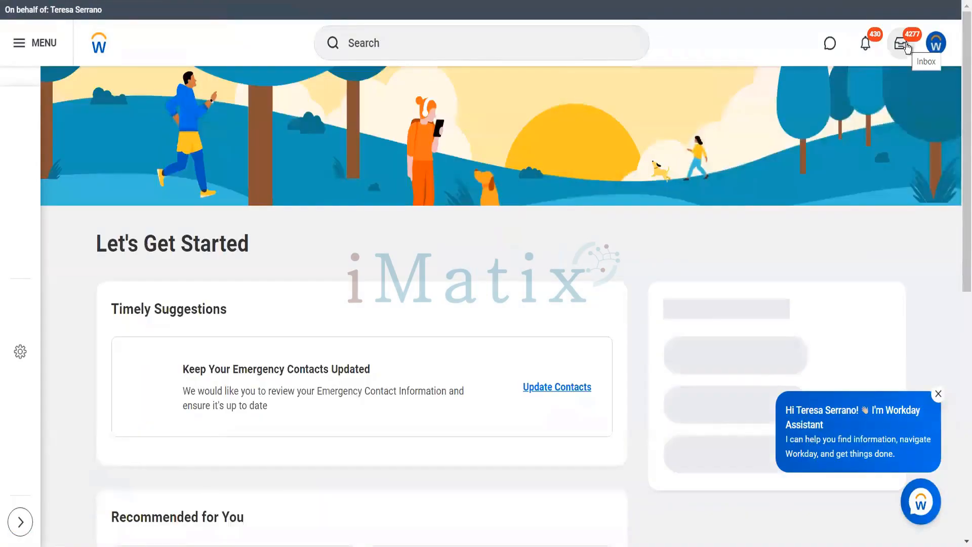
Approve the Reliance Hotels $70.00 customer invoice adjustment from the approver's inbox.
click(907, 47)
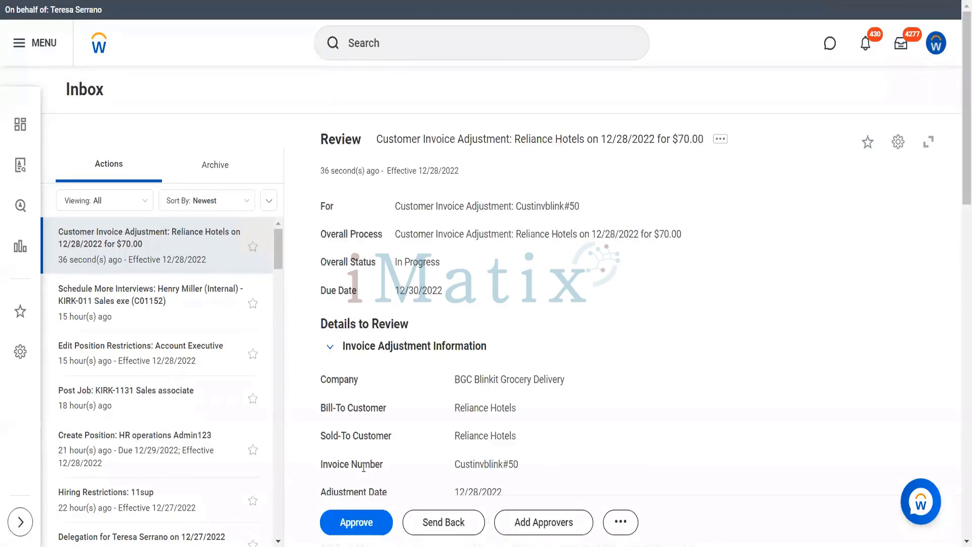
click(362, 521)
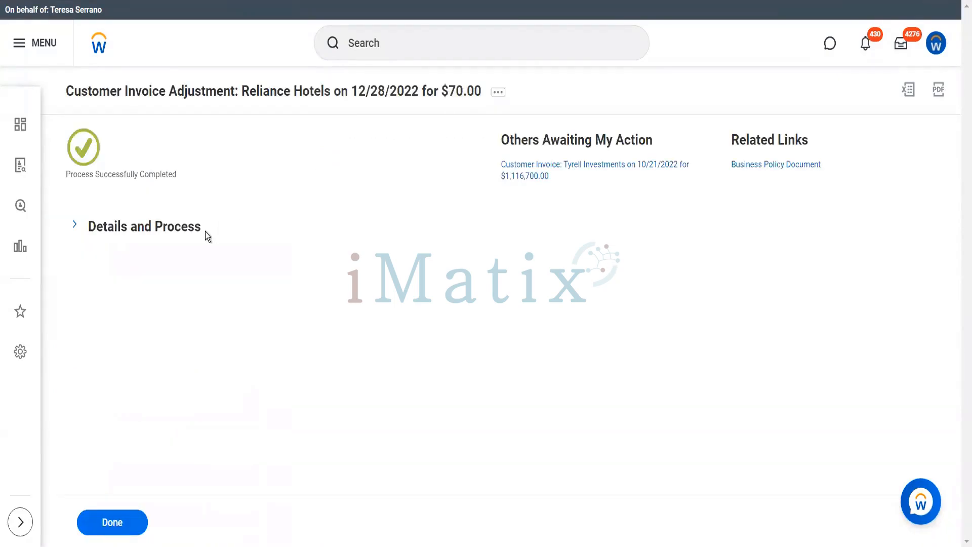
Open the approved adjustment Custinvblink#50 from the process details and bring up its related actions.
click(194, 228)
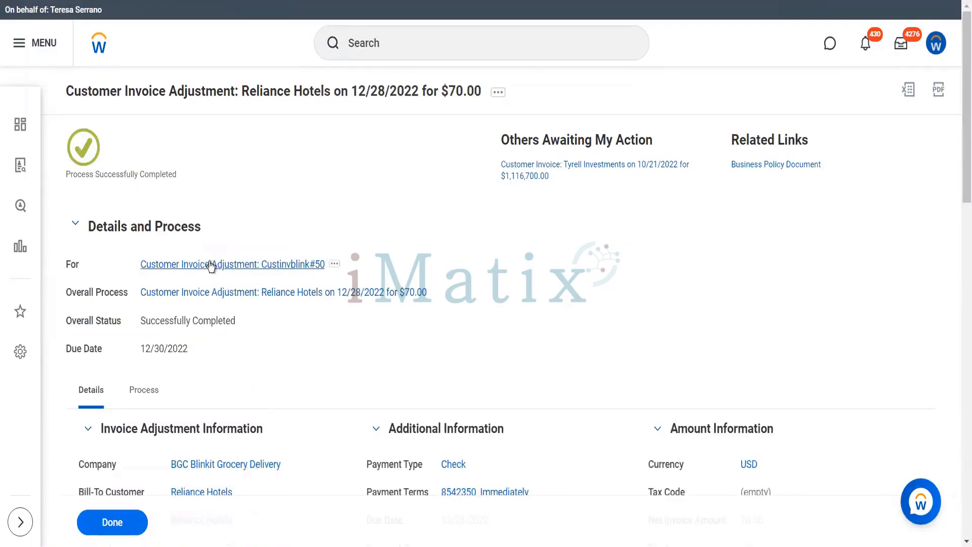
click(210, 264)
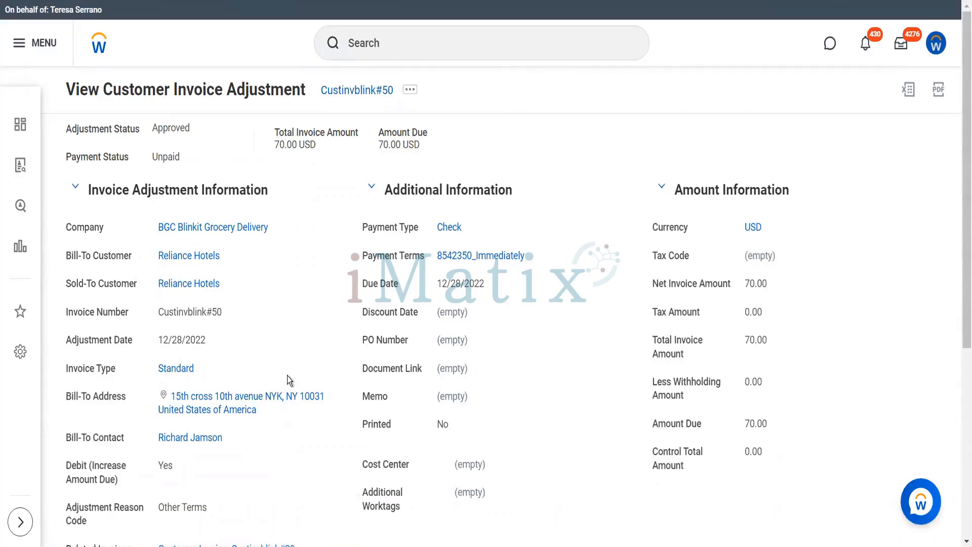
scroll(287, 376, down, 5)
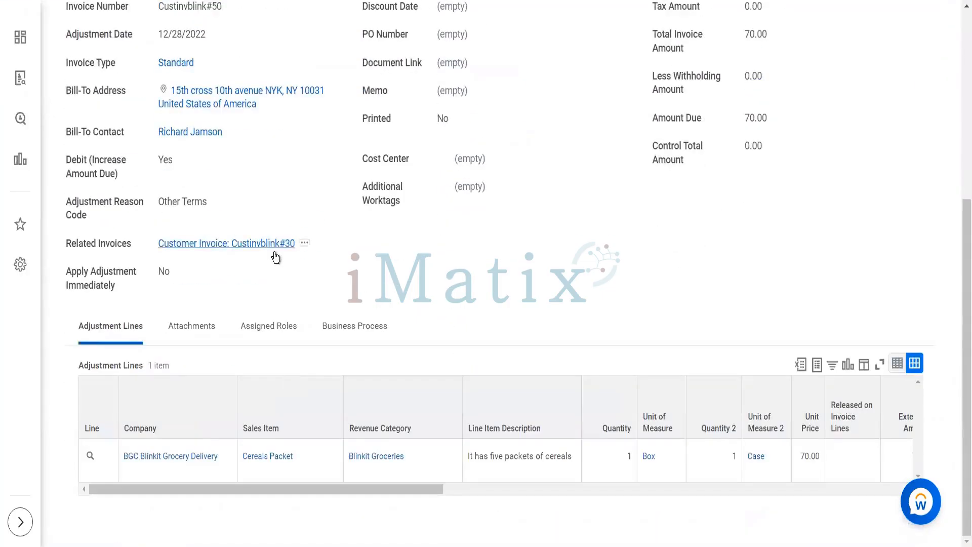
scroll(297, 205, up, 5)
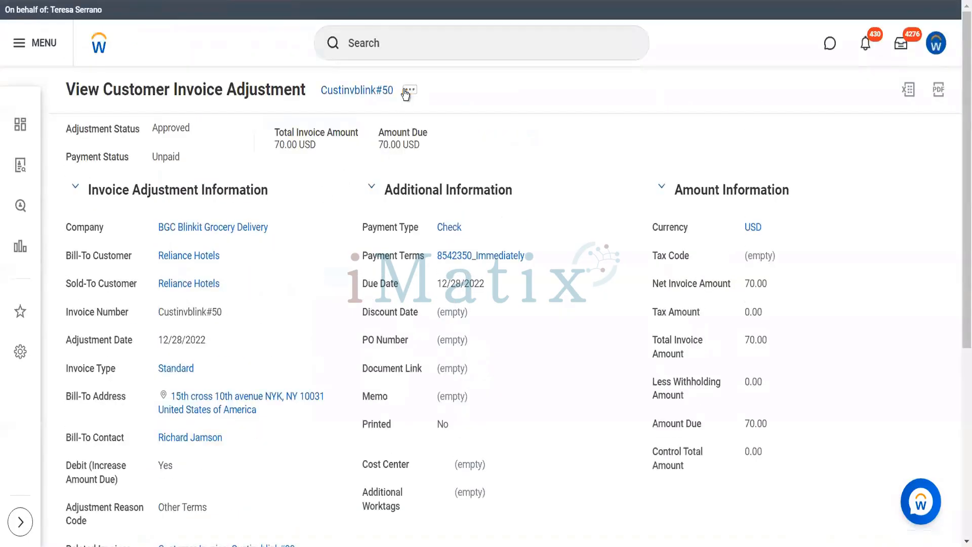
click(407, 92)
click(407, 92)
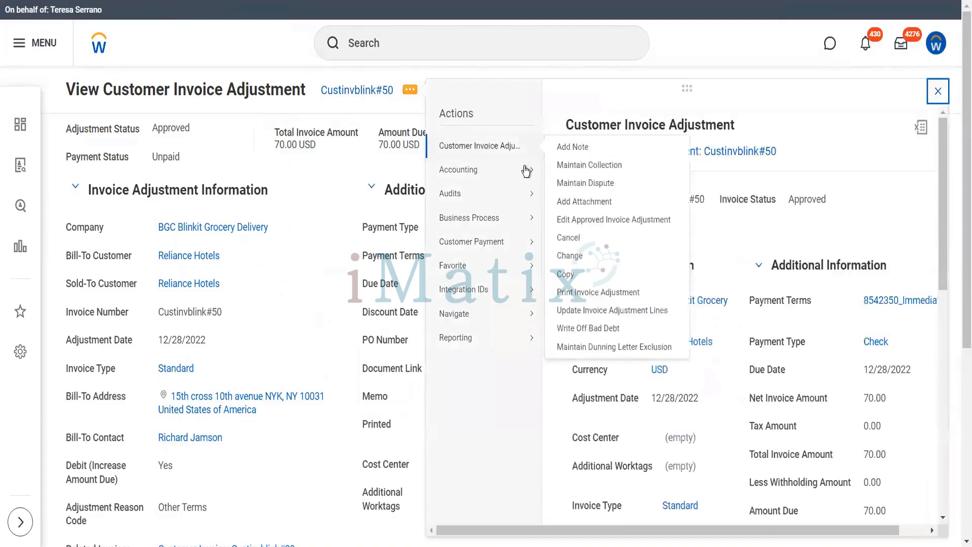
Review Custinvblink#50's journal lines: 70.00 debited to Accounts Receivable, credited to Other Income.
mouse_move(527, 172)
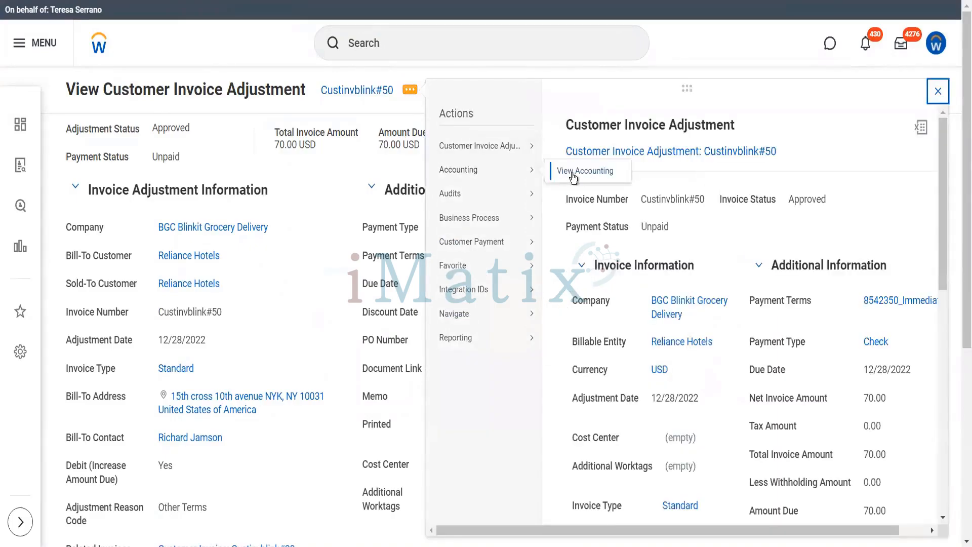
click(572, 173)
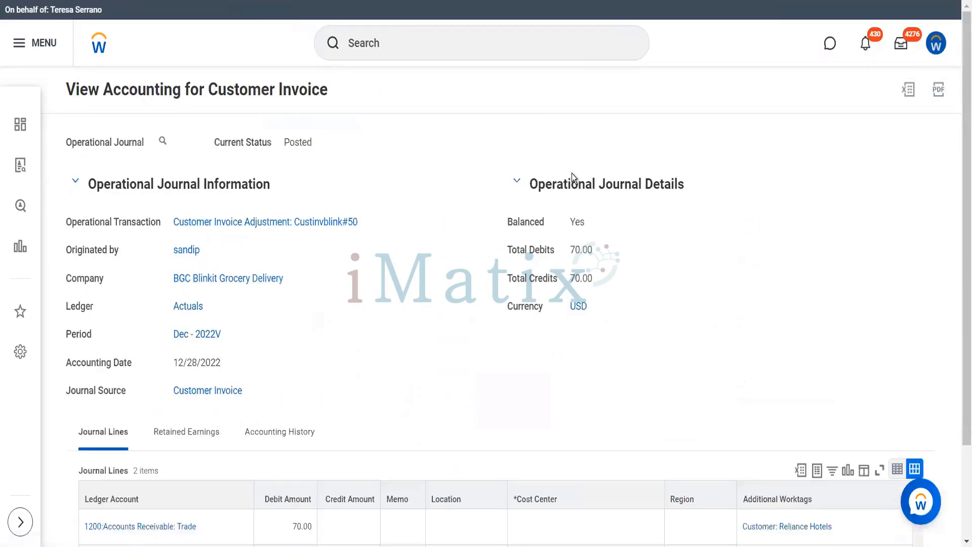
scroll(572, 173, down, 2)
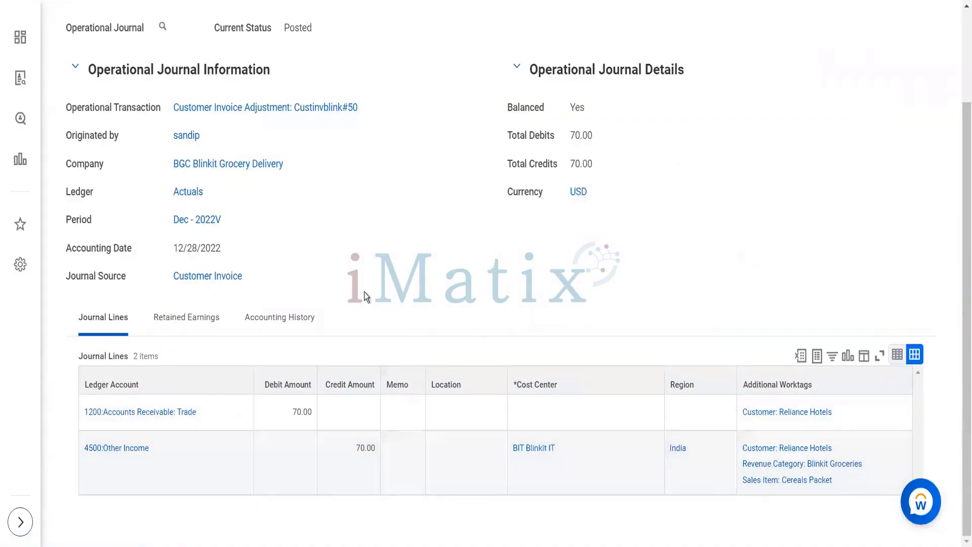
scroll(363, 291, up, 3)
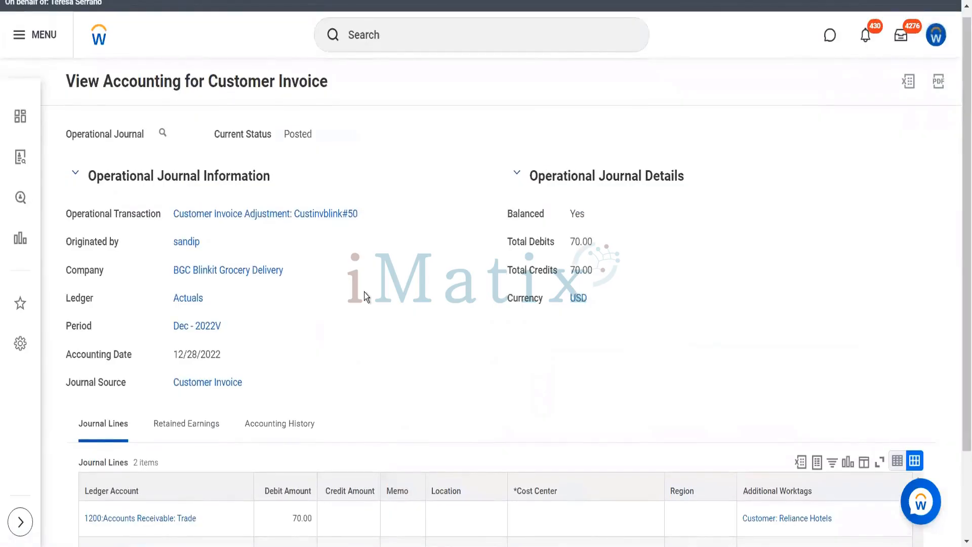
scroll(363, 291, down, 3)
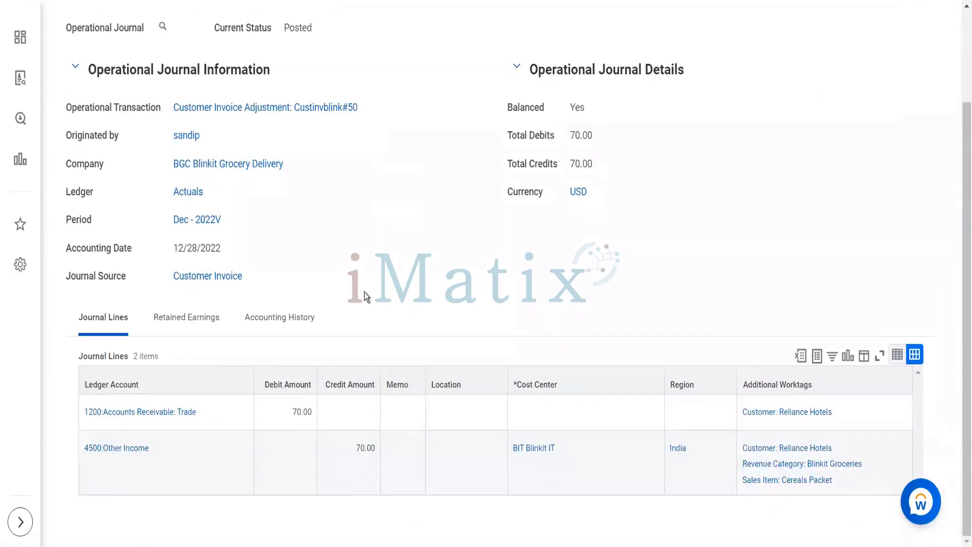
scroll(363, 291, up, 3)
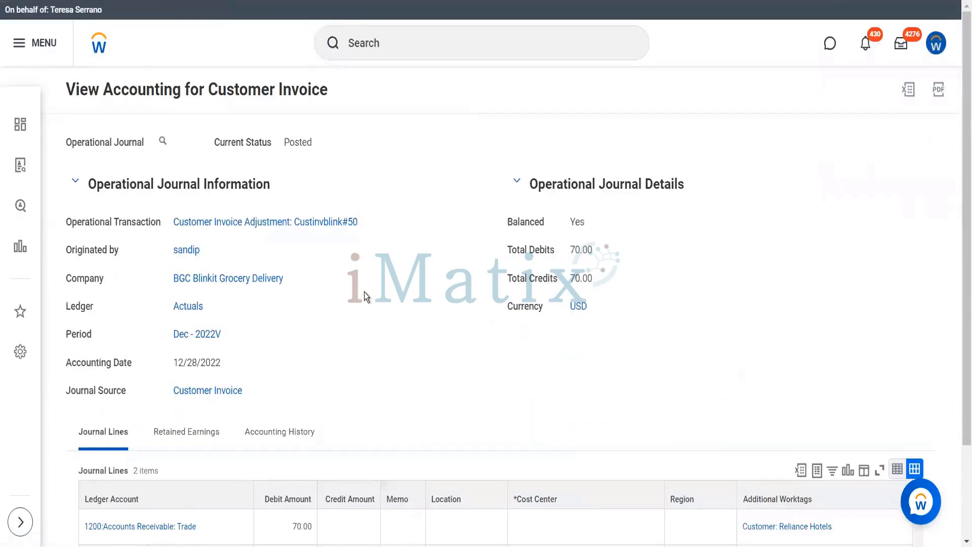
scroll(358, 338, down, 3)
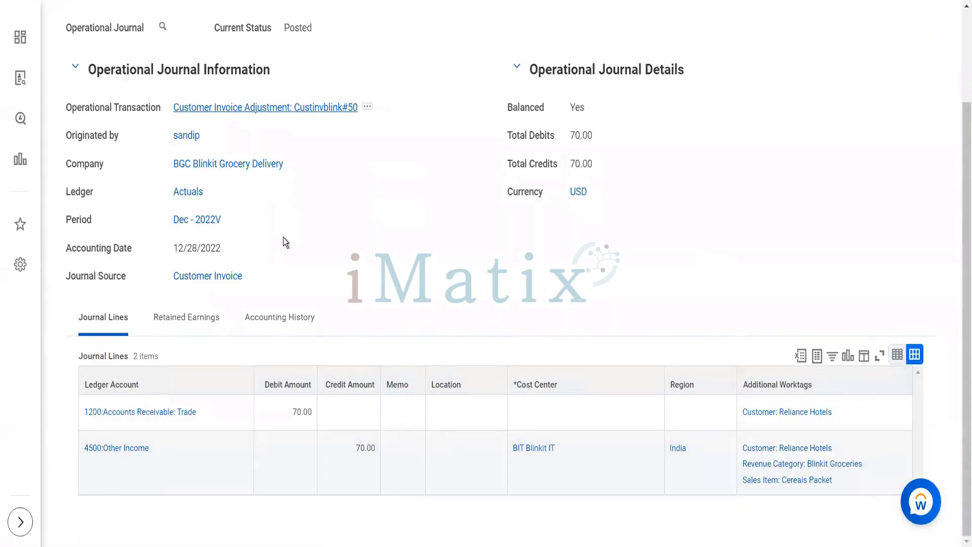
scroll(284, 241, down, 6)
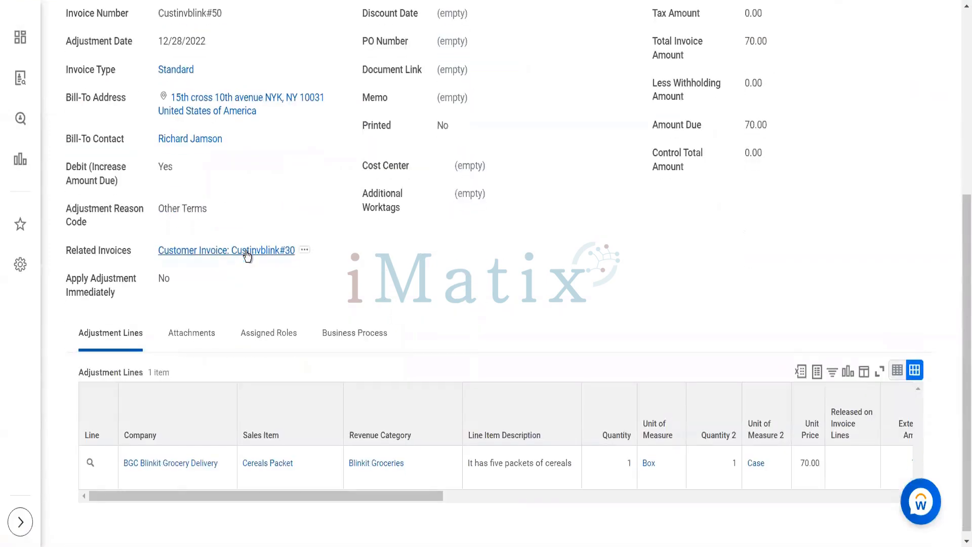
Check the related original invoice Custinvblink#30.
click(247, 251)
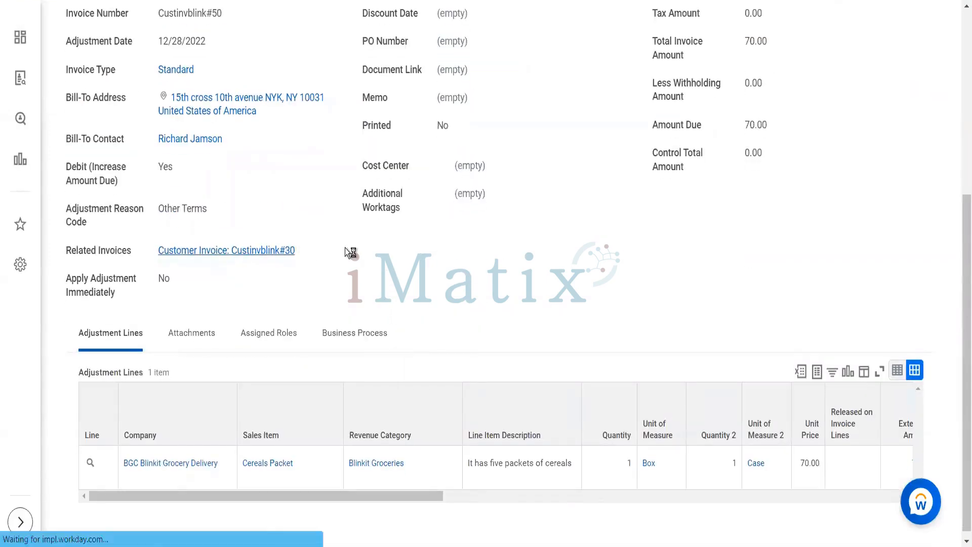
scroll(409, 171, down, 5)
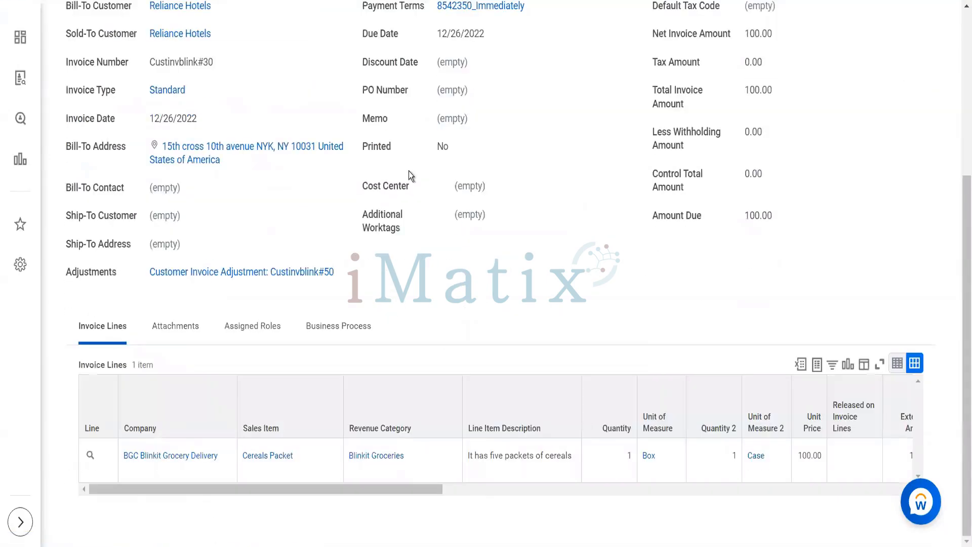
scroll(409, 171, up, 5)
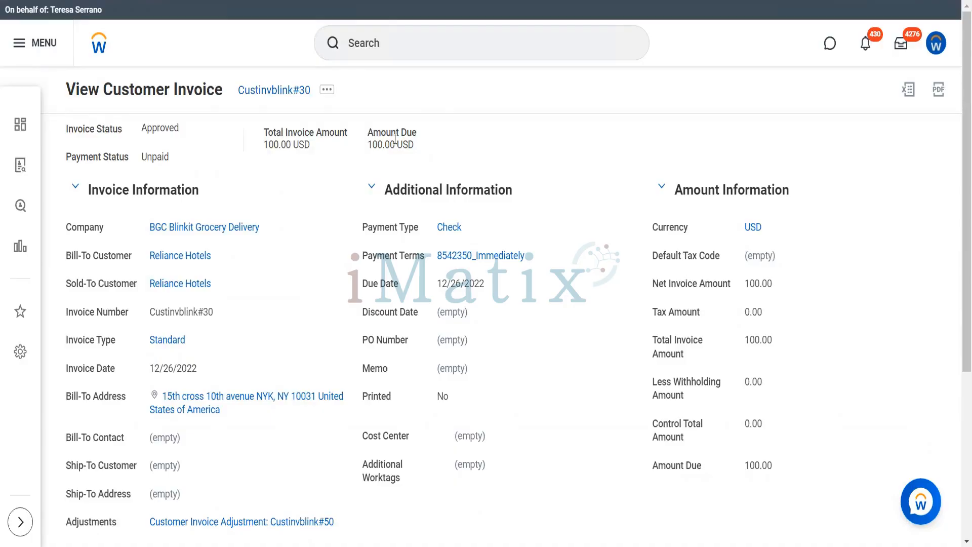
List Reliance Hotels' six recent invoices under Invoices and Payments.
click(171, 256)
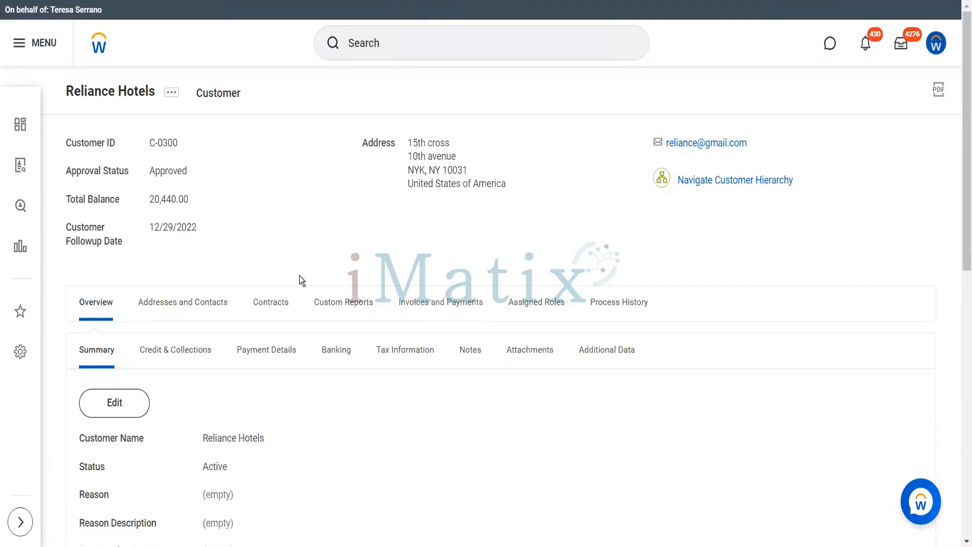
click(424, 299)
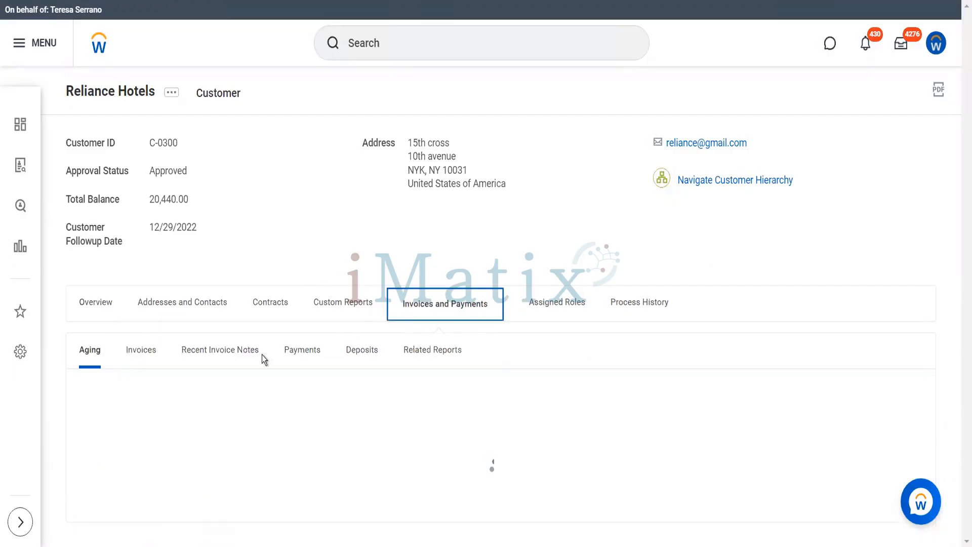
click(151, 355)
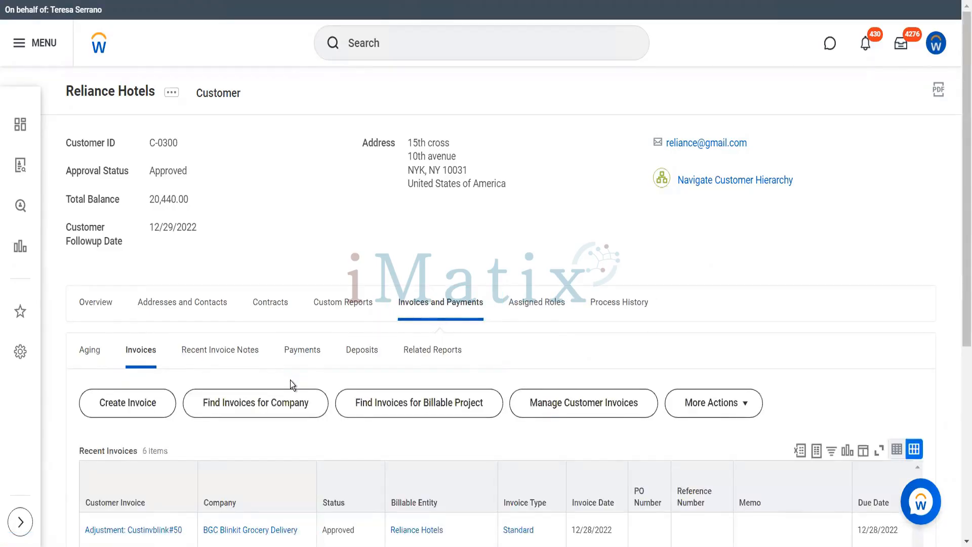
scroll(290, 381, down, 6)
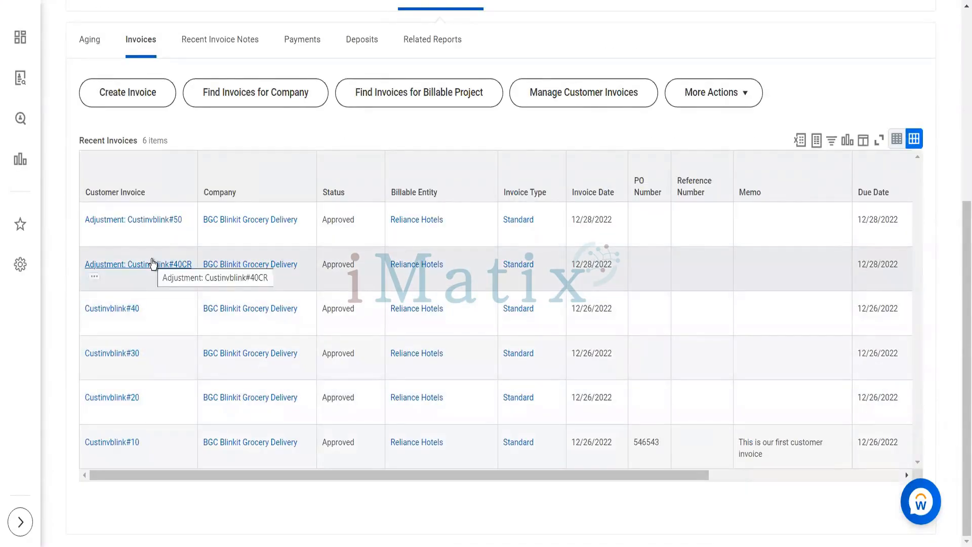
Check Custinvblink#40CR's journal (50.00 Other Income debit, Accounts Receivable credit) and reopen its details.
click(153, 261)
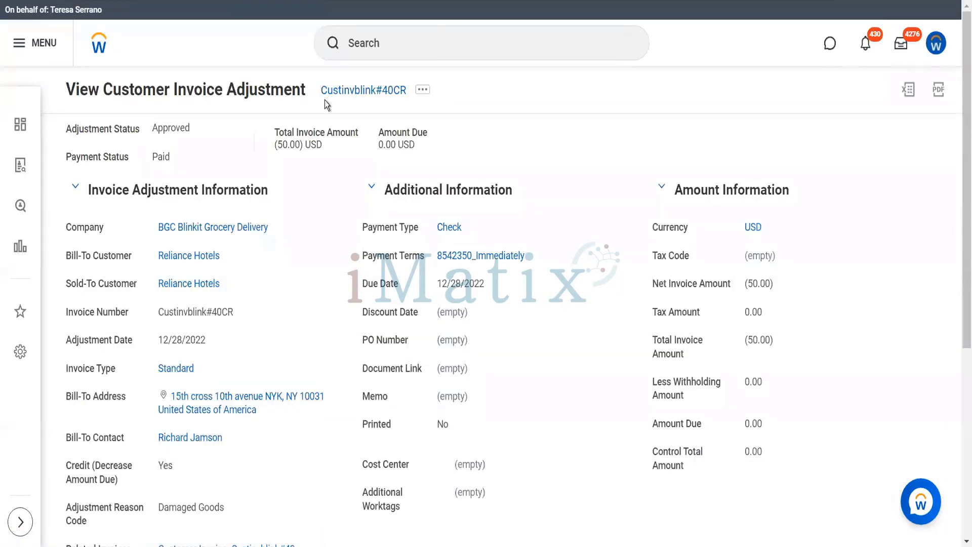
click(422, 90)
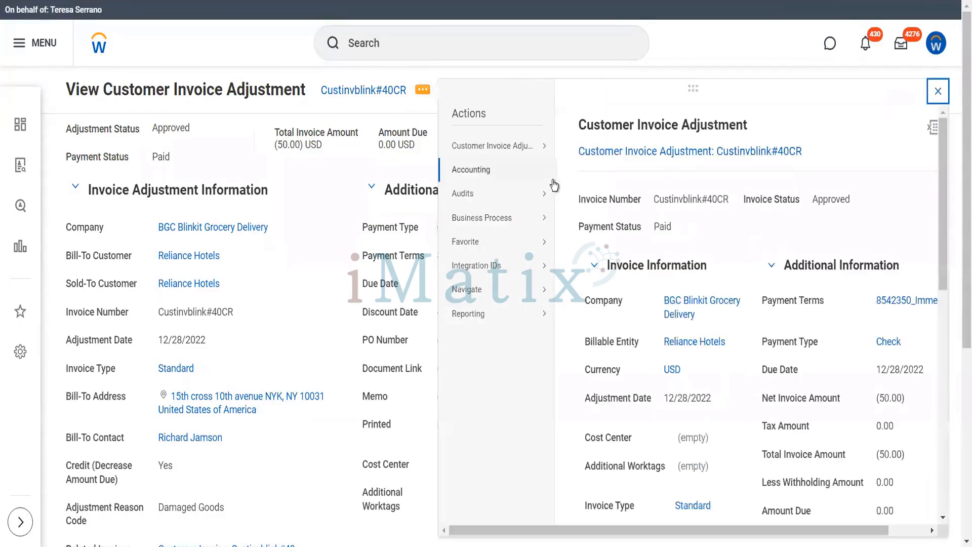
mouse_move(542, 172)
click(572, 171)
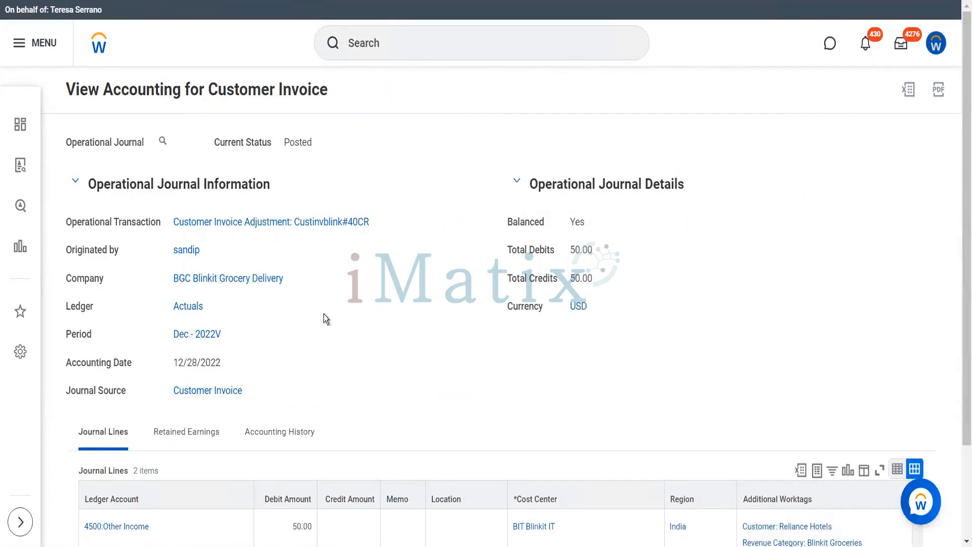
scroll(326, 318, down, 2)
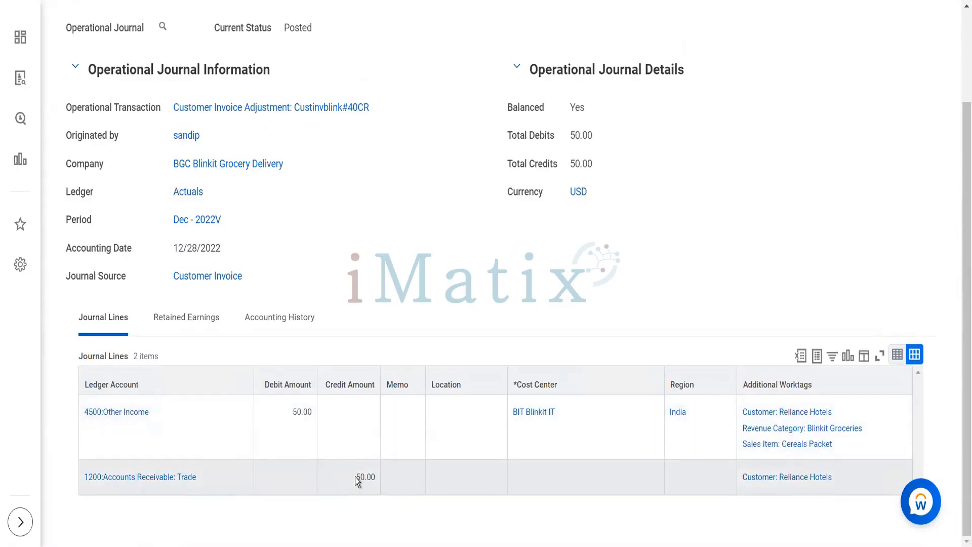
scroll(355, 476, up, 3)
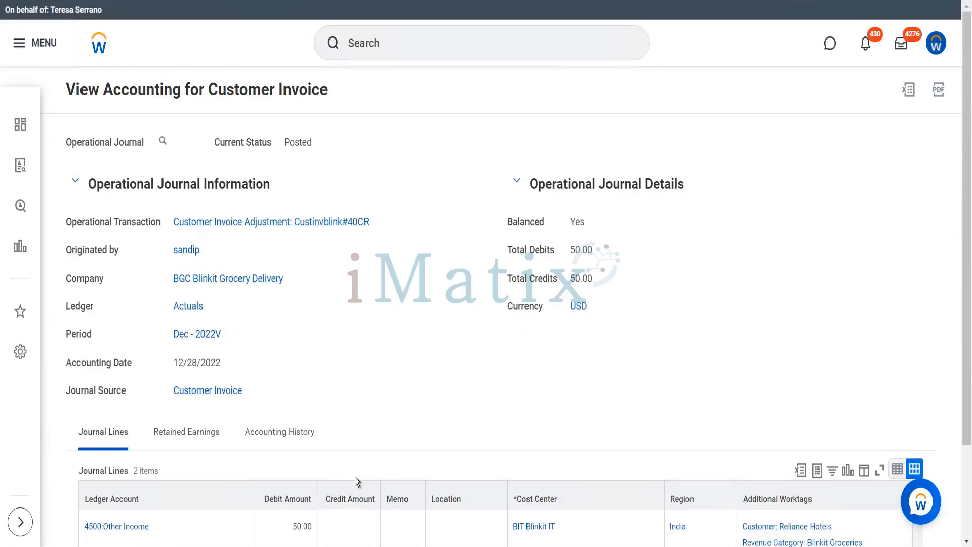
click(278, 222)
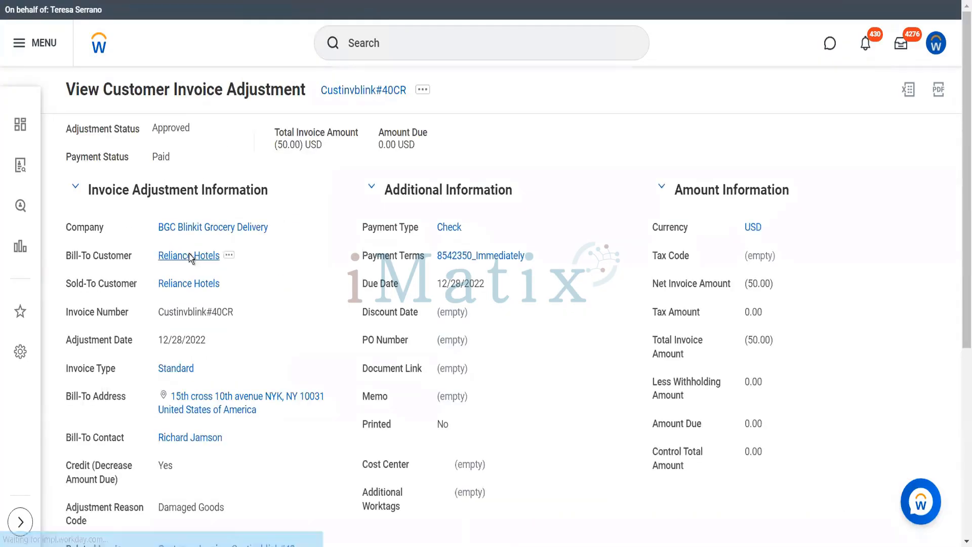
Open invoice Custinvblink#20 (120.00 USD) from Reliance Hotels' recent invoices.
click(190, 257)
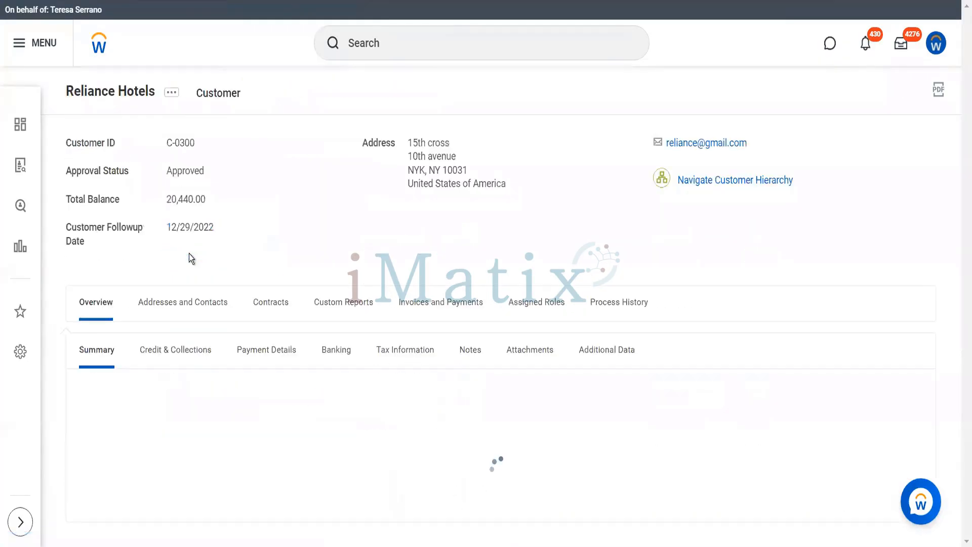
click(424, 302)
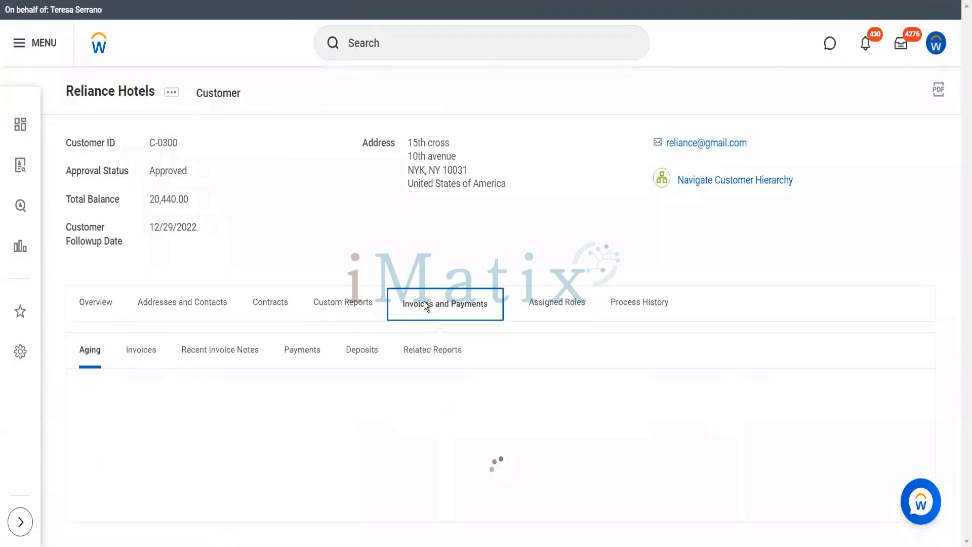
click(150, 360)
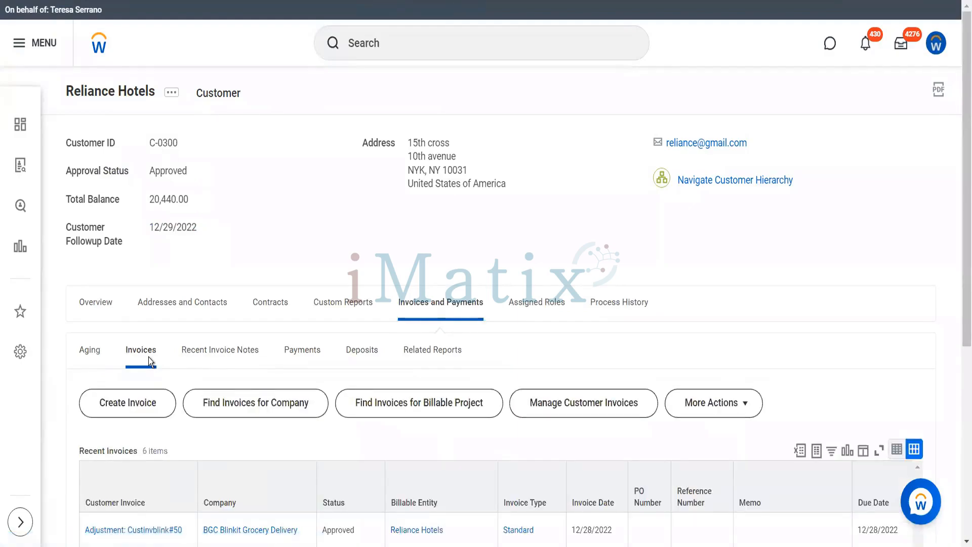
scroll(149, 359, down, 6)
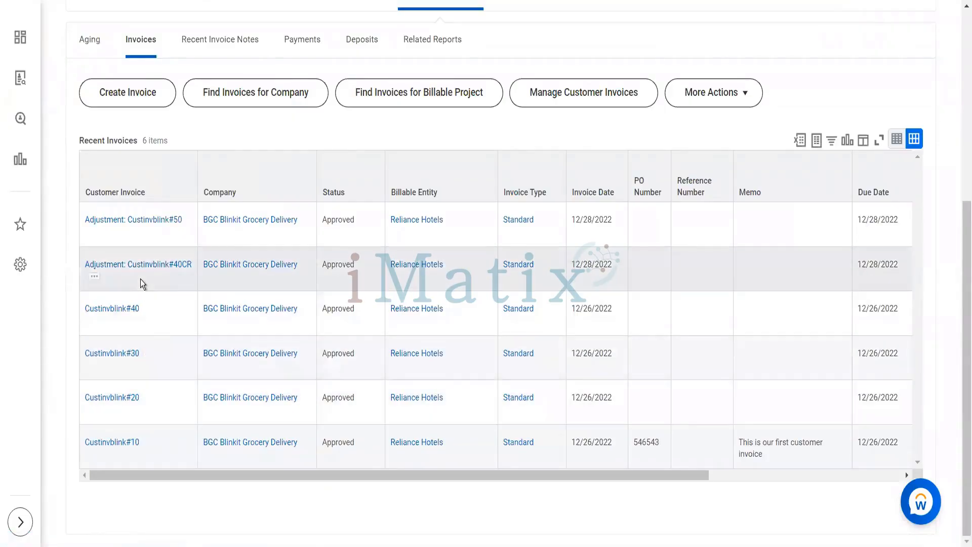
mouse_move(149, 401)
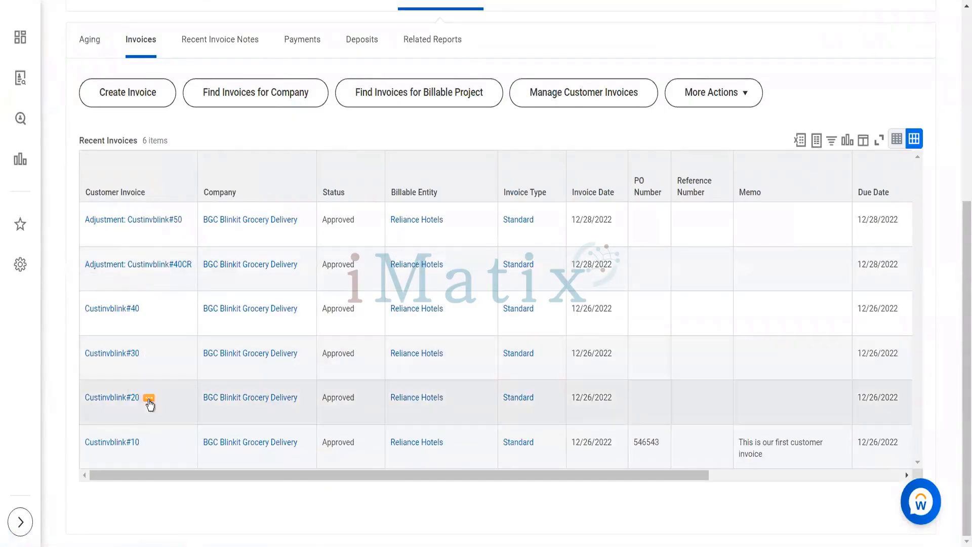
click(121, 403)
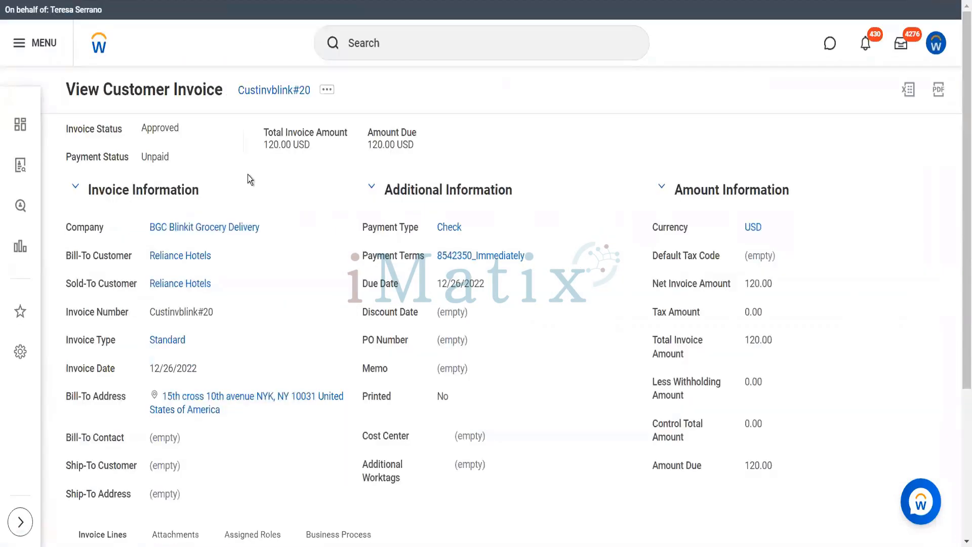
Start a change on invoice Custinvblink#20.
click(327, 91)
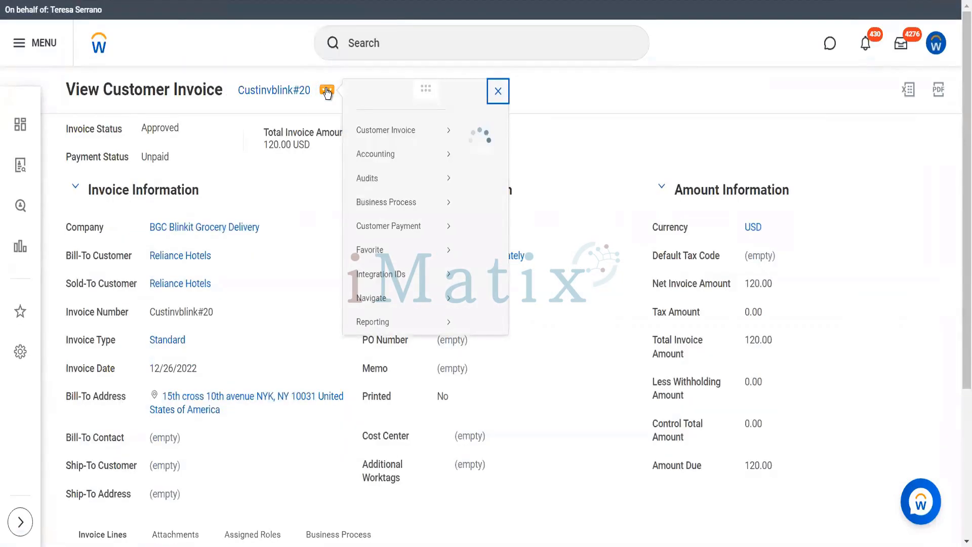
mouse_move(442, 150)
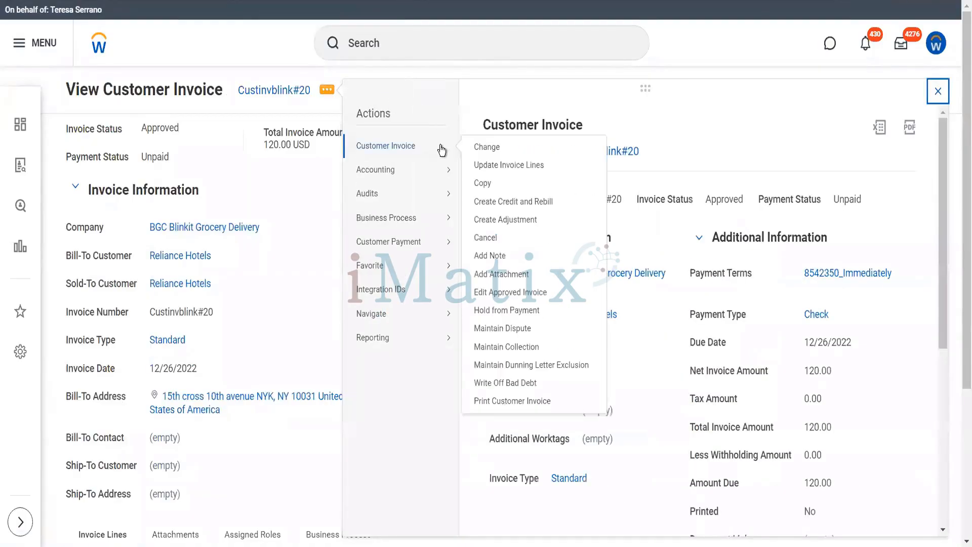
click(485, 148)
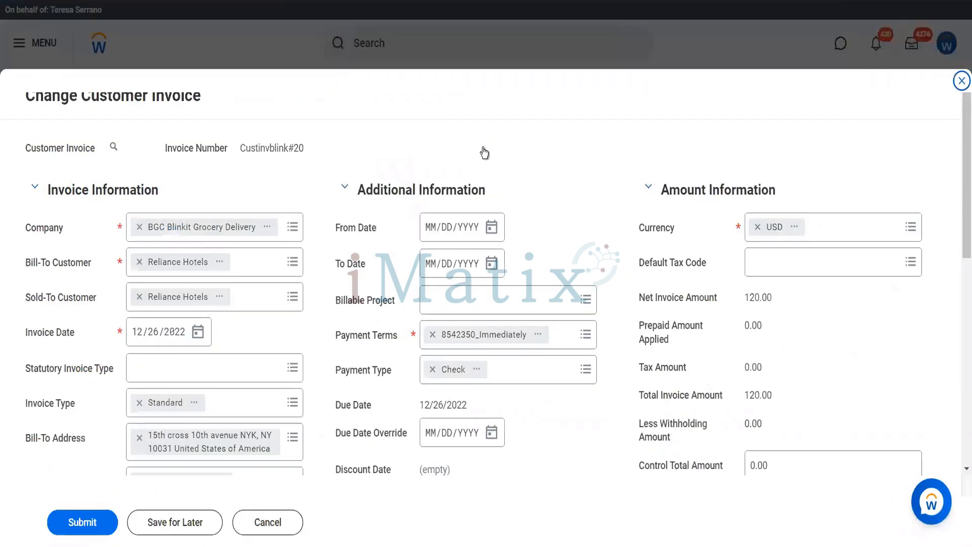
Set the invoice line's unit price to 250.00 and submit the invoice.
scroll(509, 182, down, 4)
scroll(320, 208, down, 1)
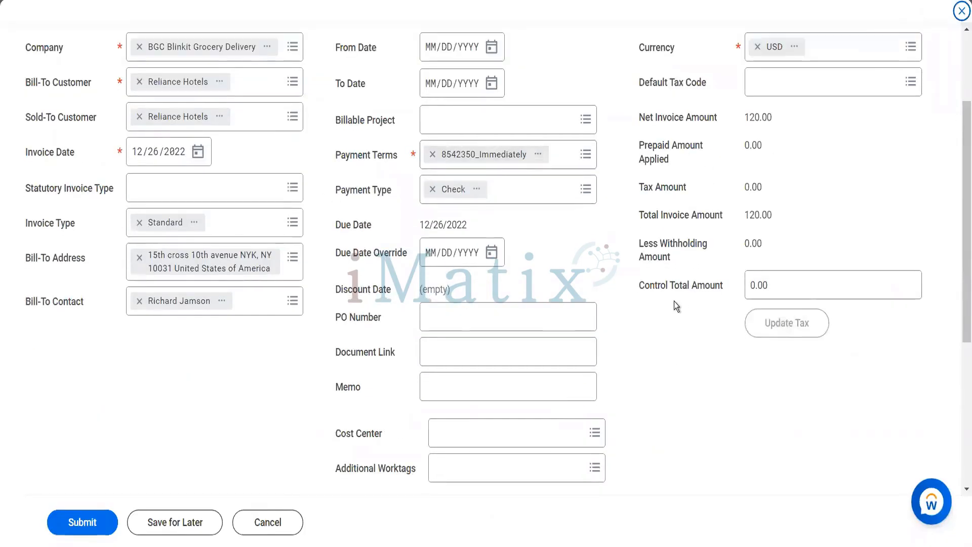
scroll(674, 302, down, 4)
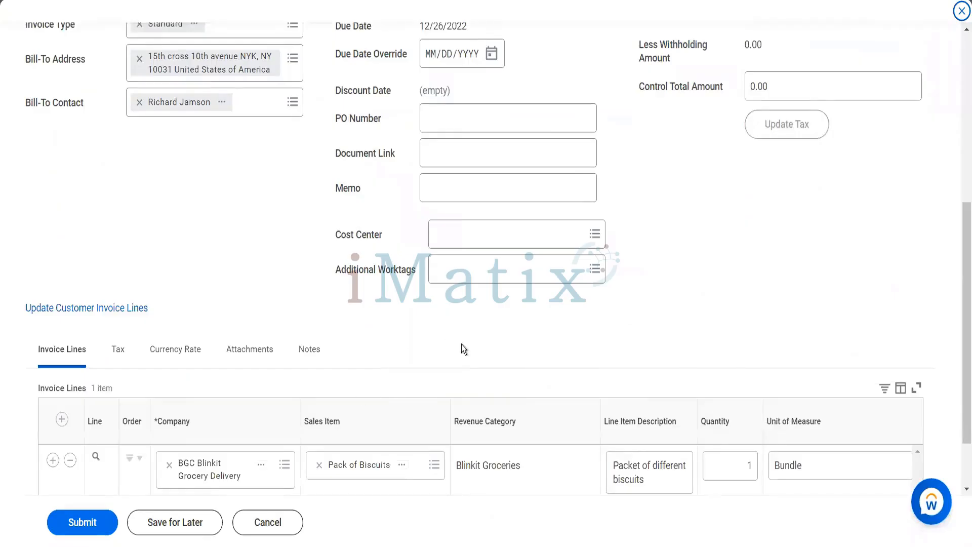
scroll(462, 348, down, 2)
click(546, 441)
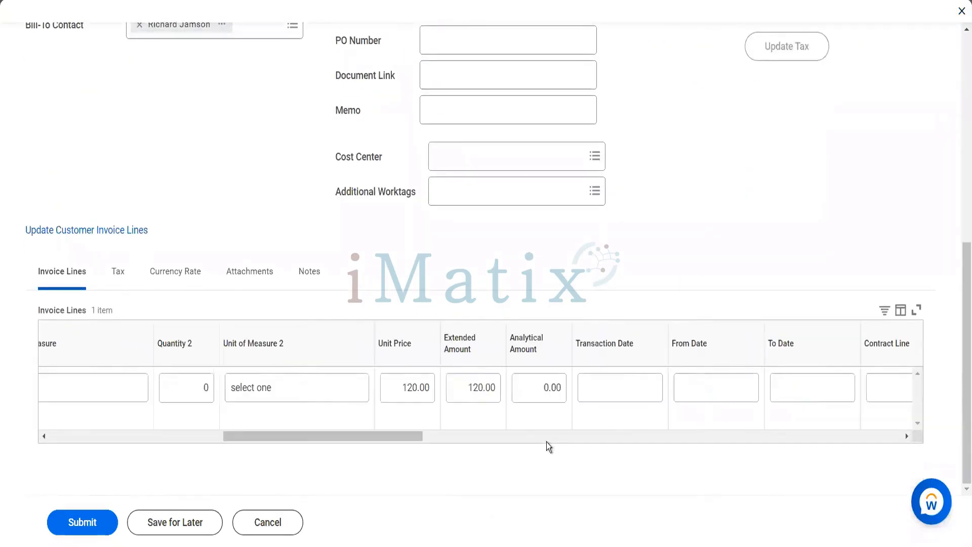
click(413, 390)
text(250)
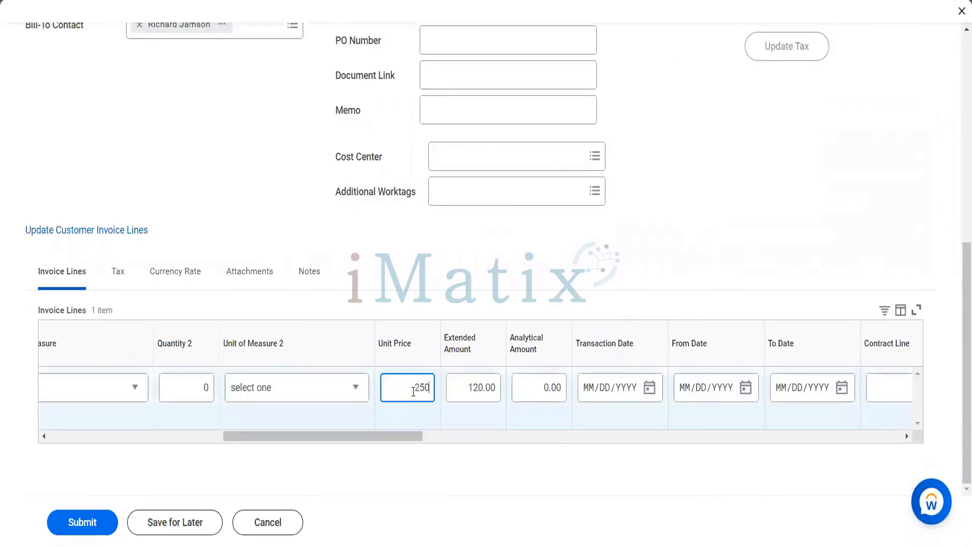
key(Tab)
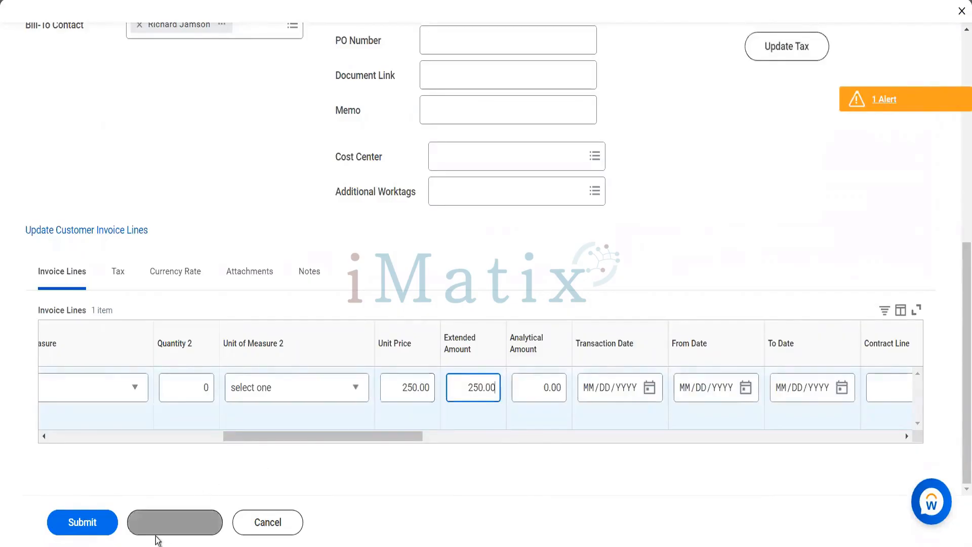
click(99, 523)
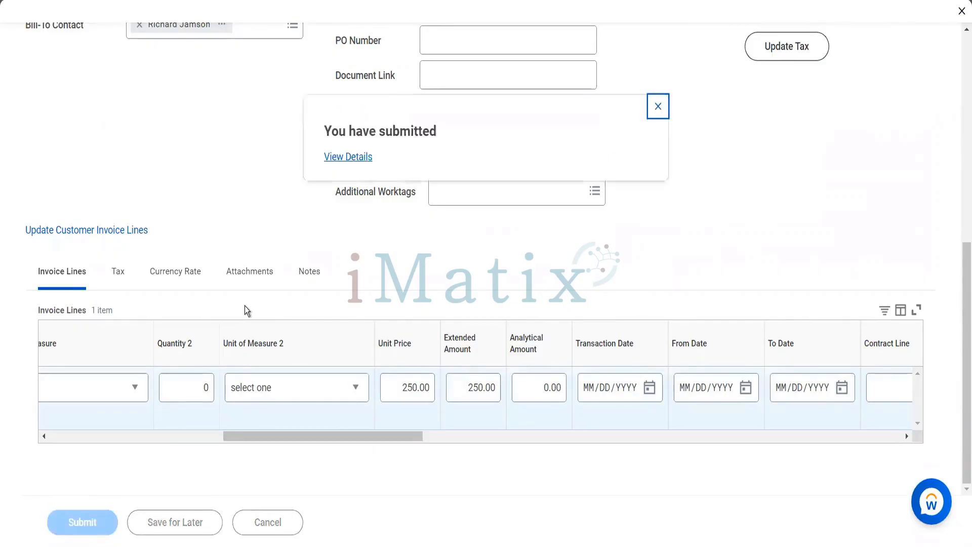
Open the submitted Custinvblink#20, now 250.00 USD, and bring up its related actions.
click(347, 160)
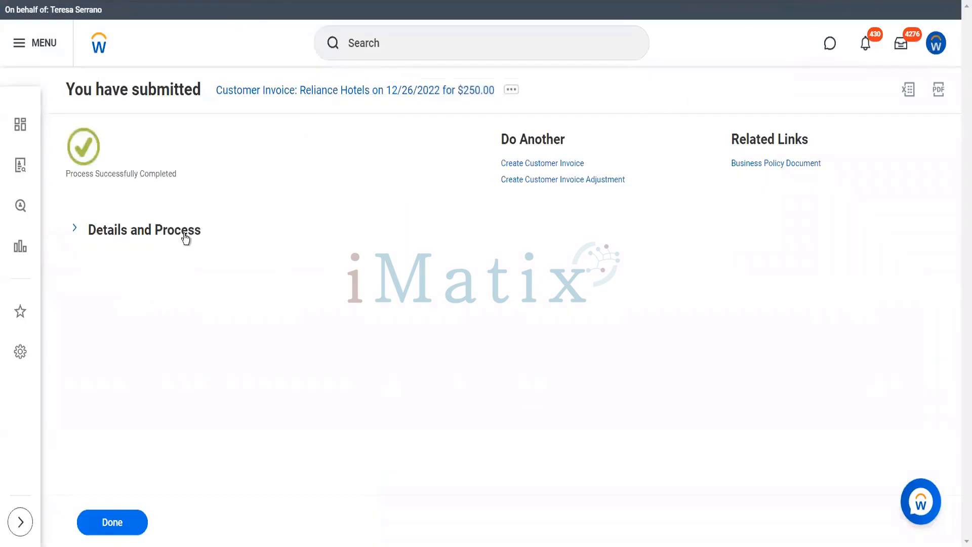
click(186, 237)
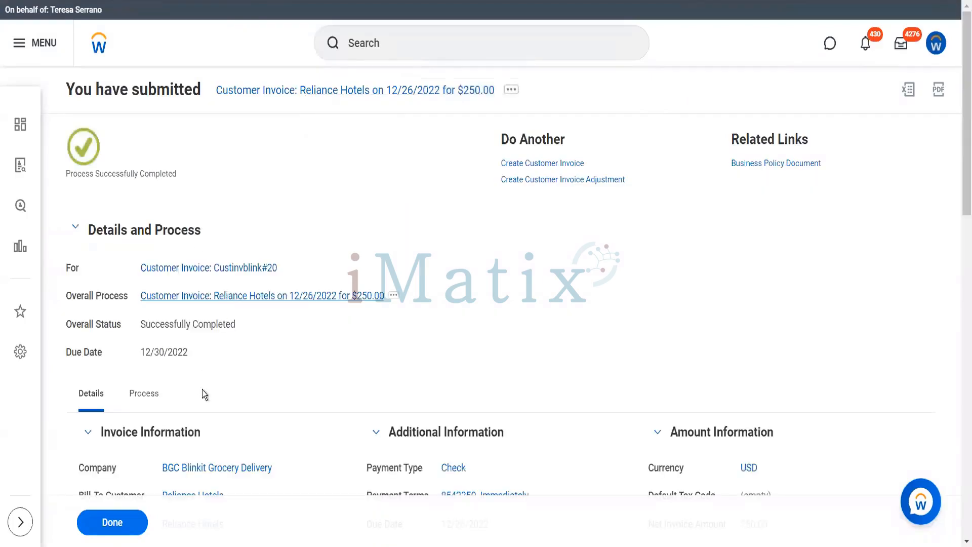
click(144, 394)
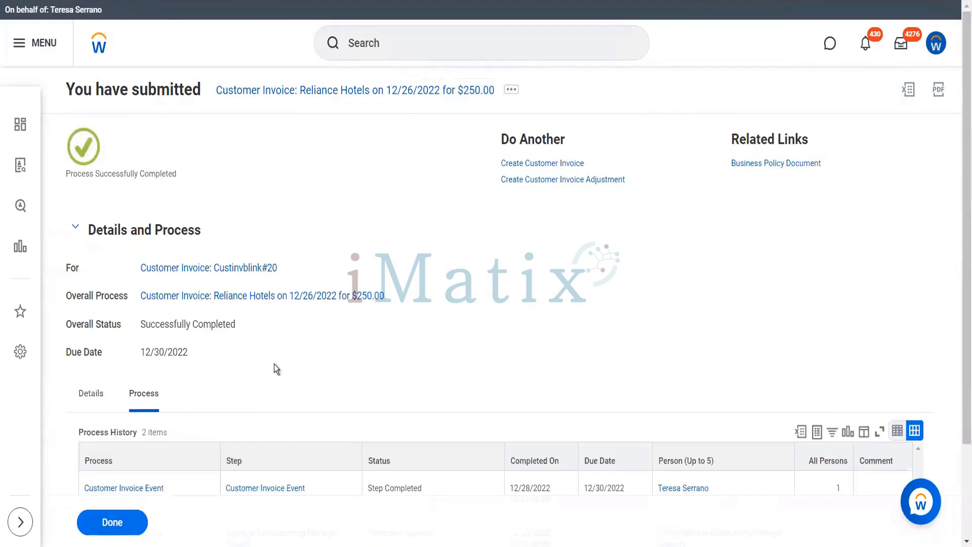
scroll(274, 363, down, 3)
scroll(297, 298, up, 3)
click(230, 273)
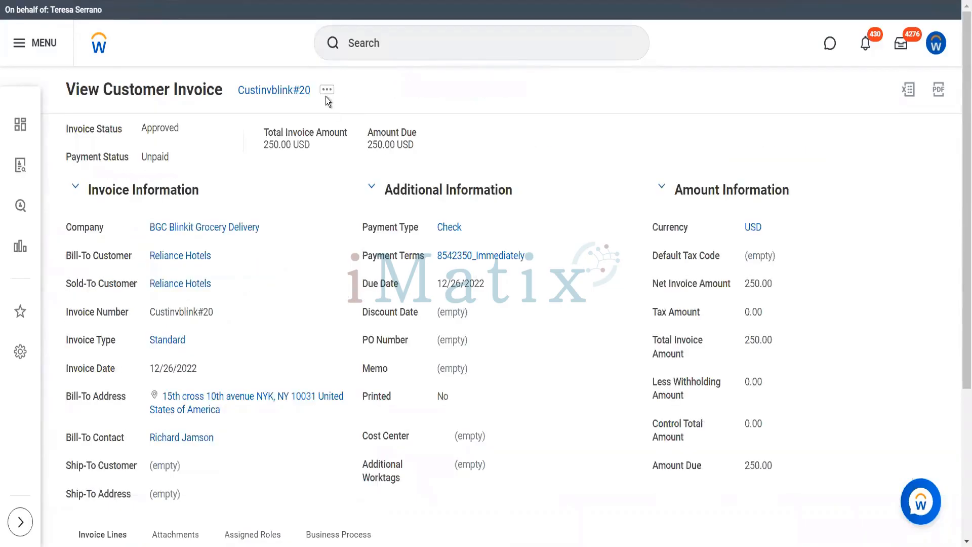
click(326, 92)
mouse_move(372, 144)
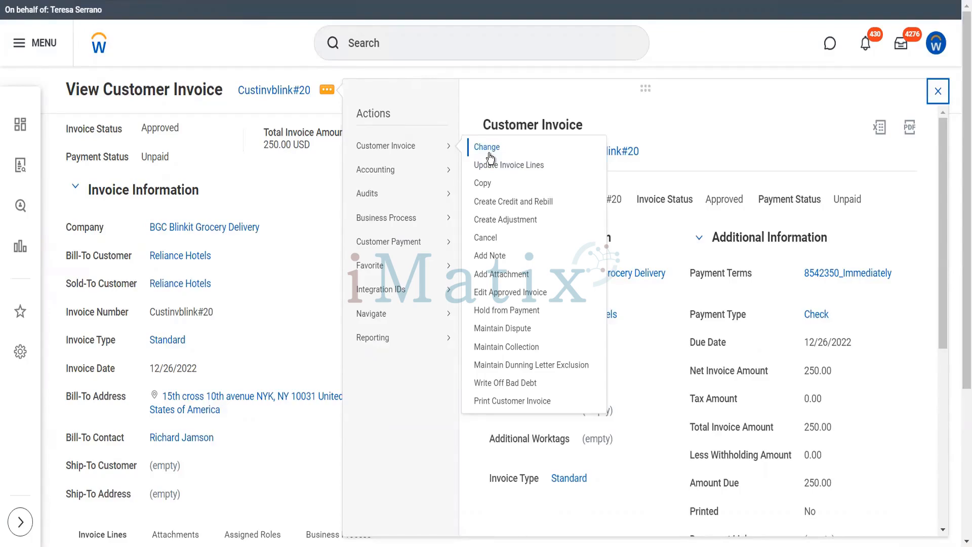
Update Custinvblink#20's line unit price from 250 to 150 and submit.
click(503, 166)
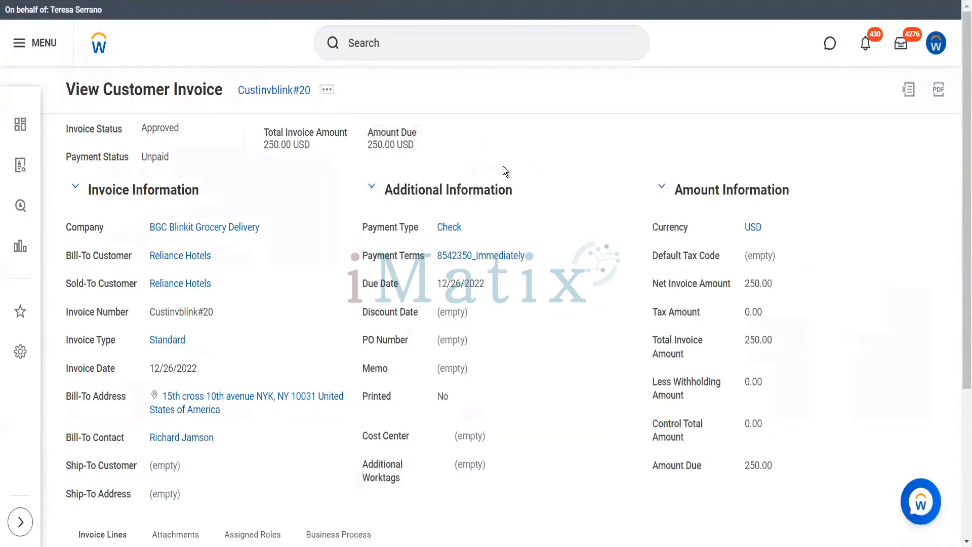
scroll(502, 171, down, 4)
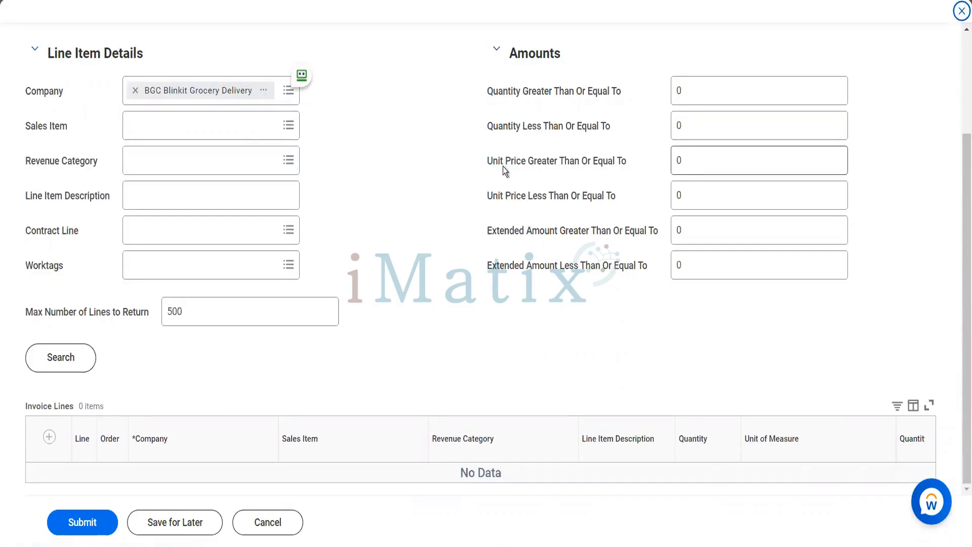
click(78, 357)
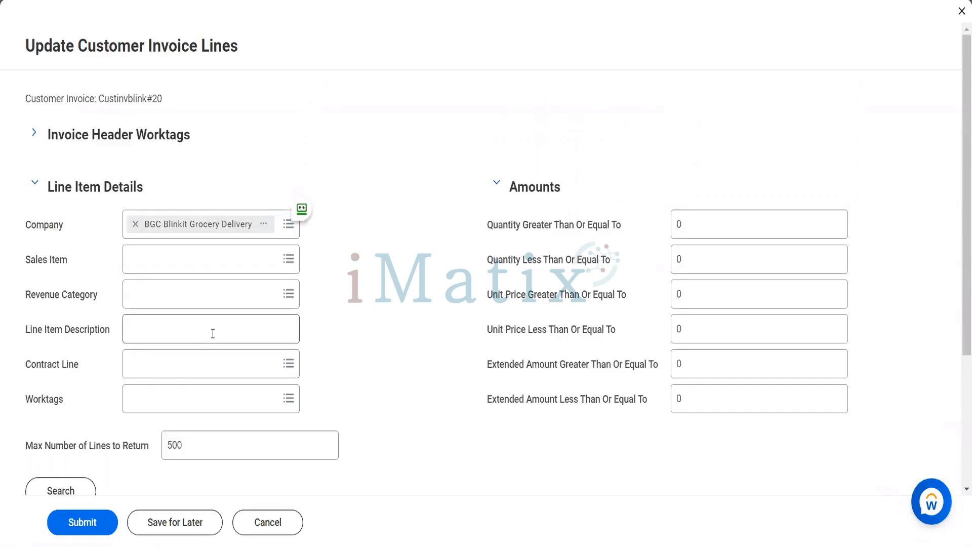
scroll(212, 334, down, 4)
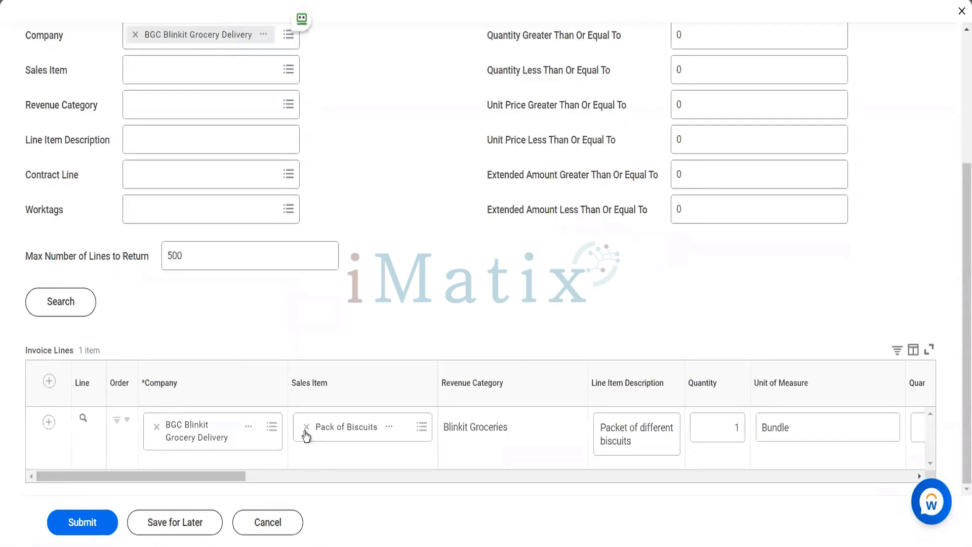
click(311, 472)
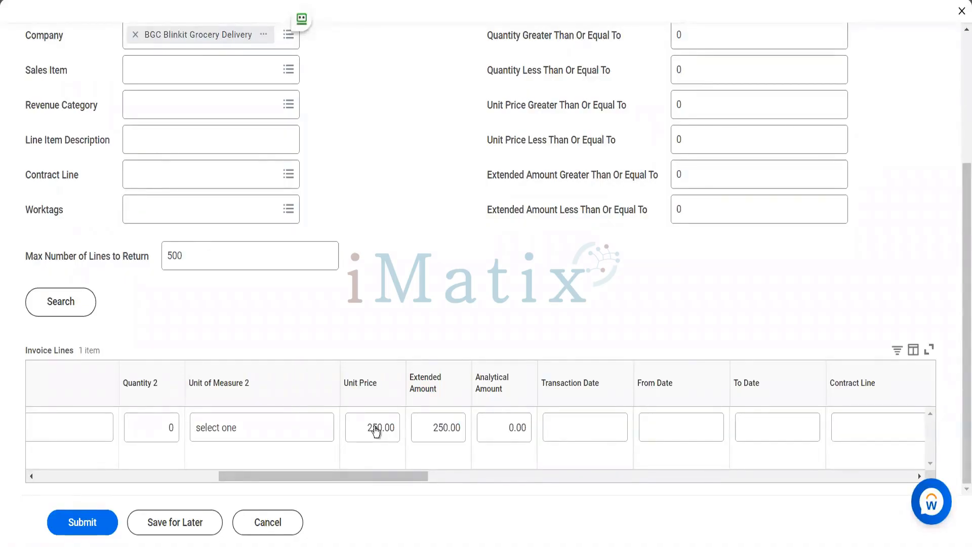
click(376, 429)
text(150)
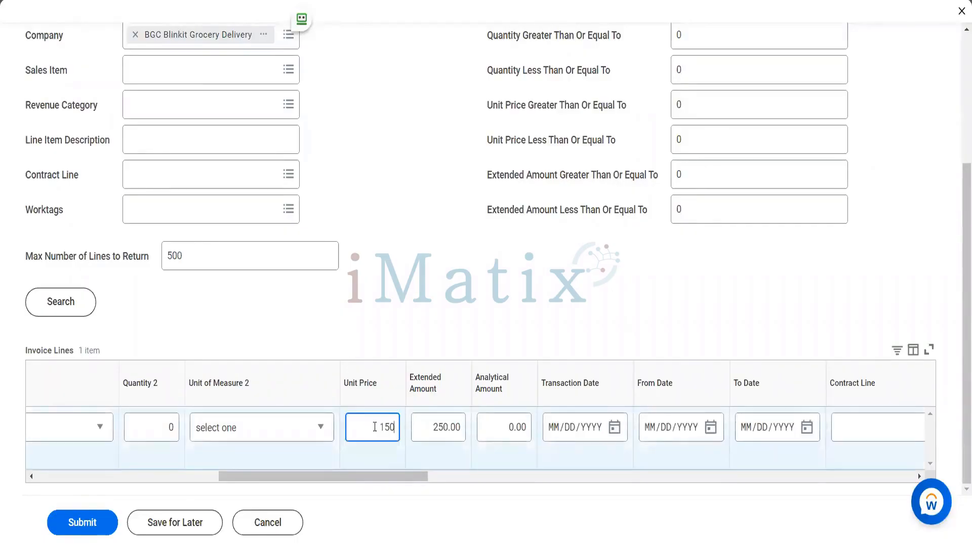
key(Tab)
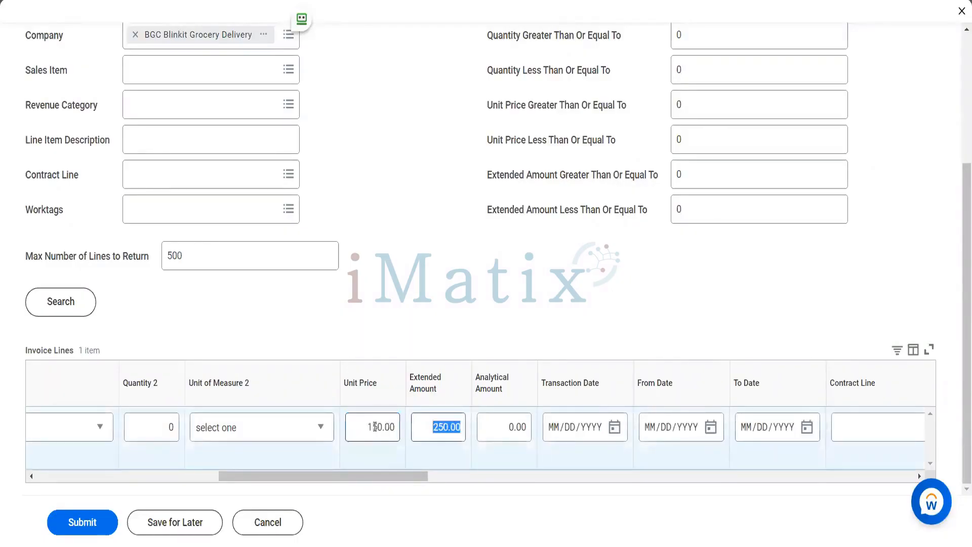
click(76, 531)
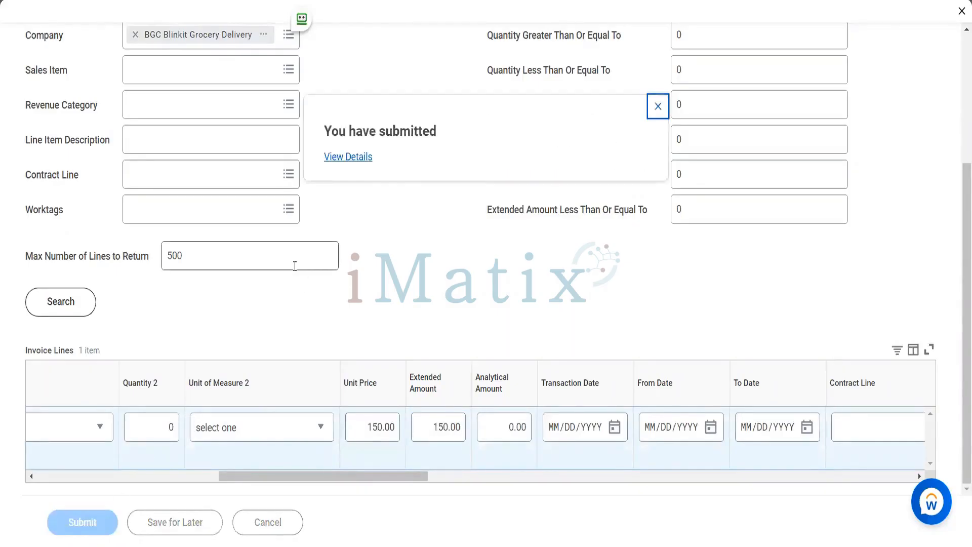
Open Custinvblink#20 from the submission details, showing 150.00 USD total, and show its related actions.
click(363, 156)
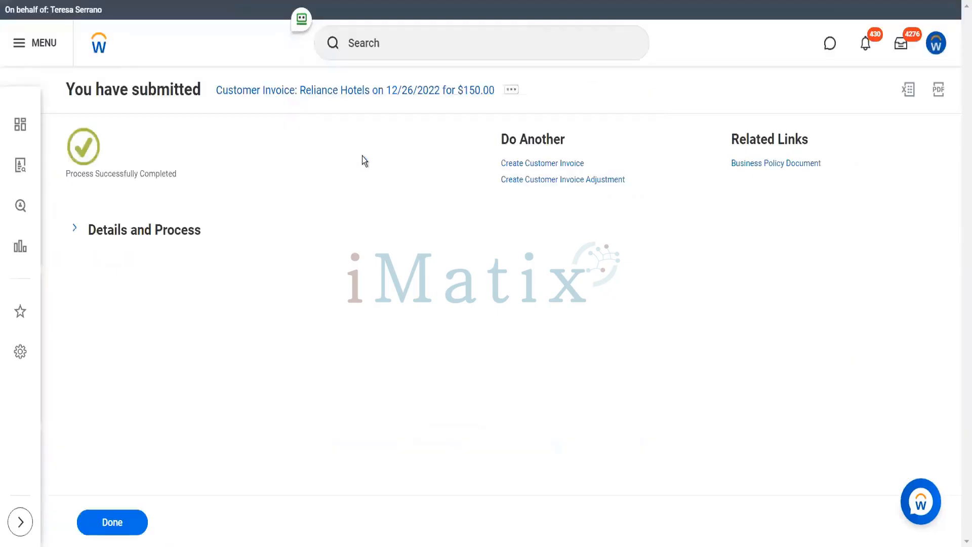
click(173, 232)
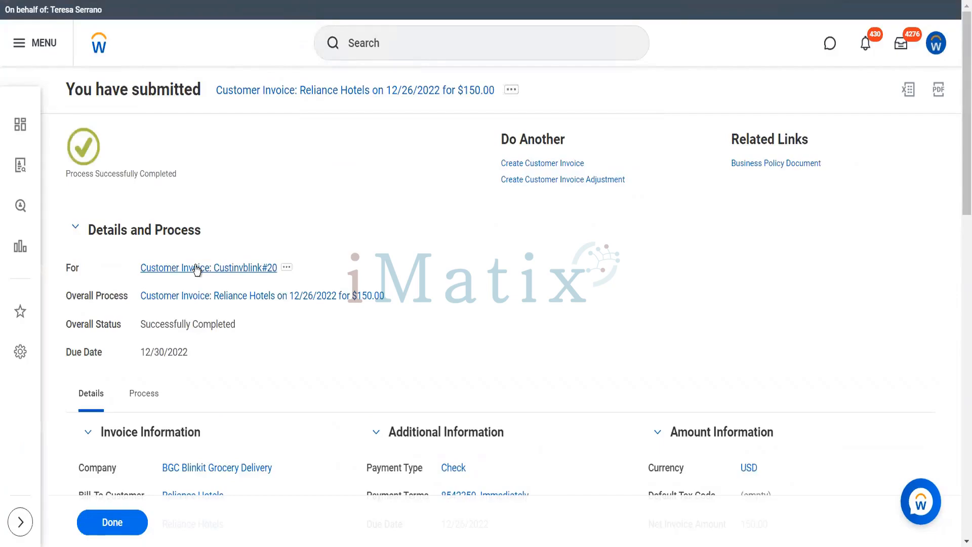
click(195, 266)
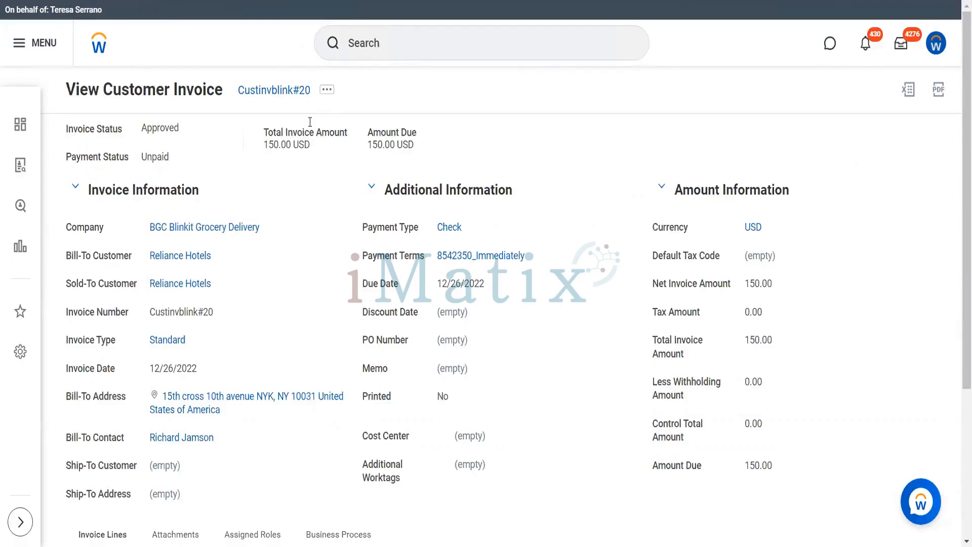
click(326, 92)
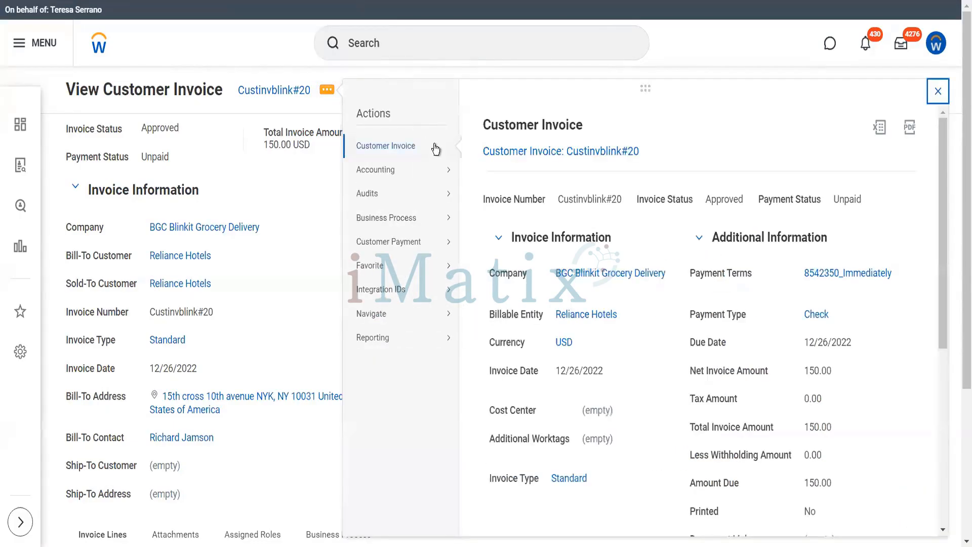
Copy the invoice with a 1,500.00 unit price, submit it, and view the confirmation.
mouse_move(436, 149)
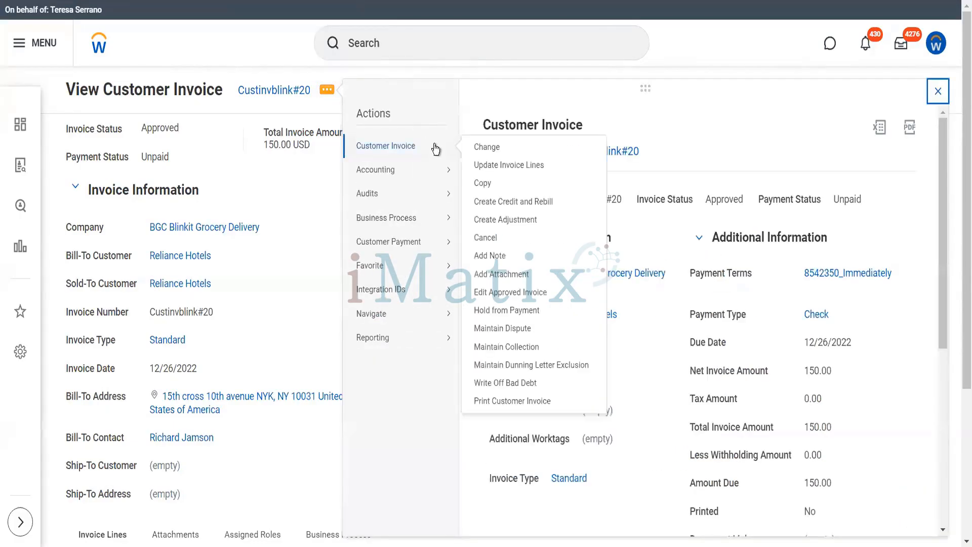
click(490, 187)
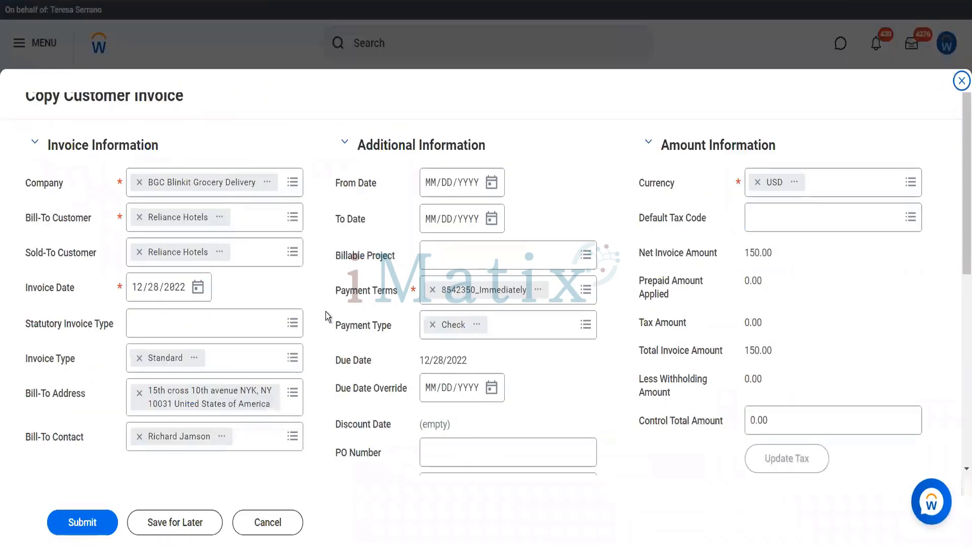
scroll(326, 311, down, 7)
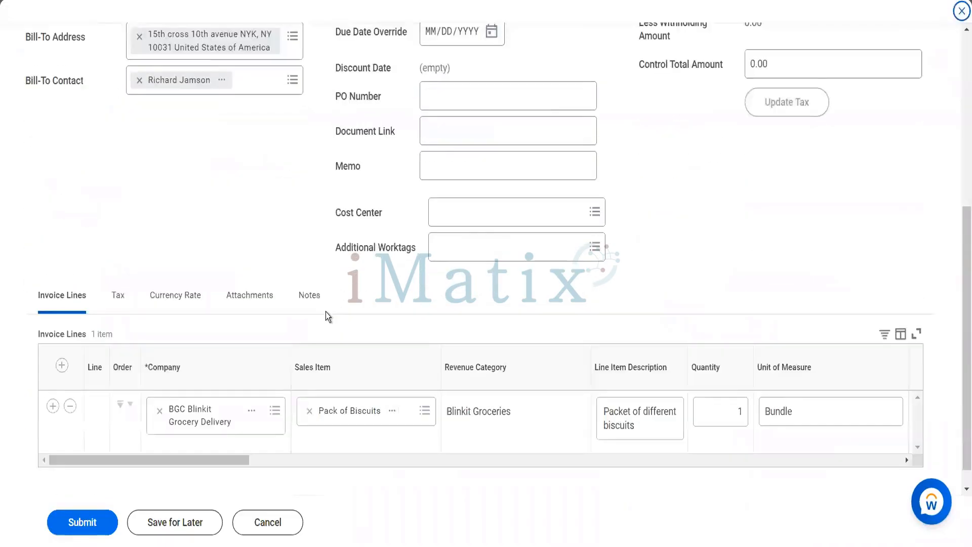
click(428, 458)
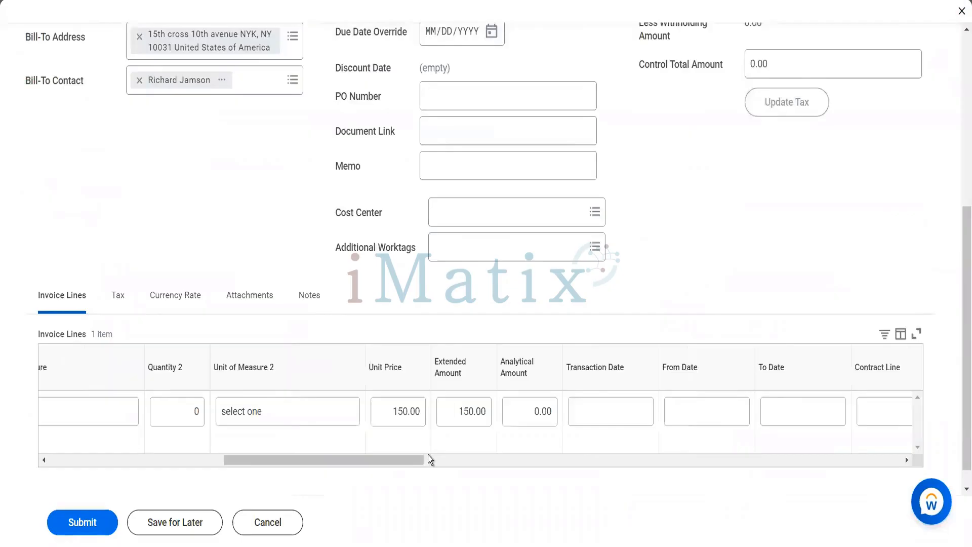
click(418, 414)
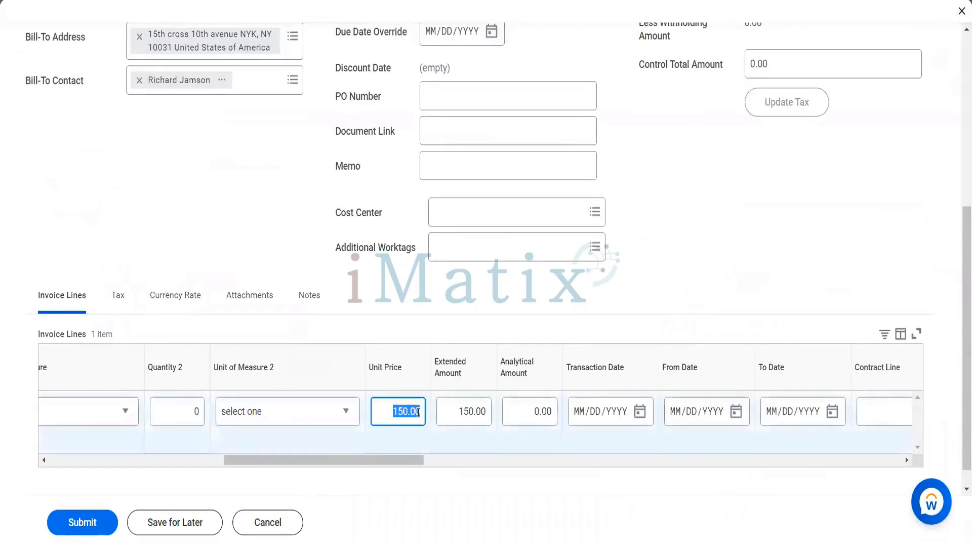
text(1500)
key(Tab)
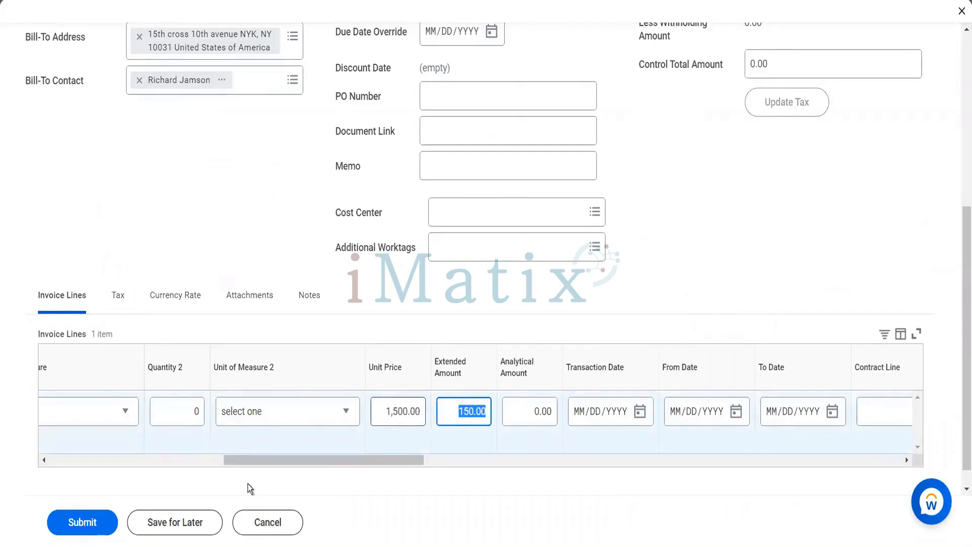
click(97, 526)
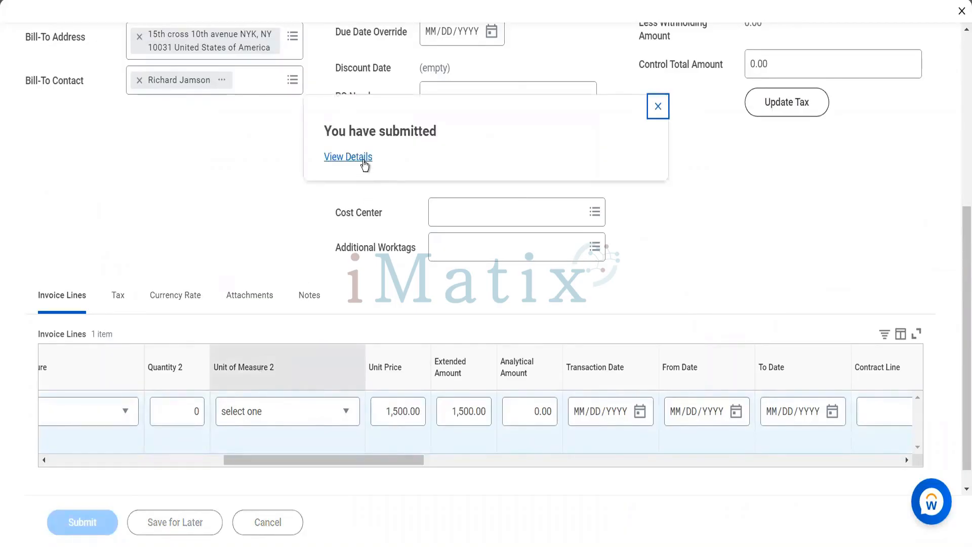
click(362, 160)
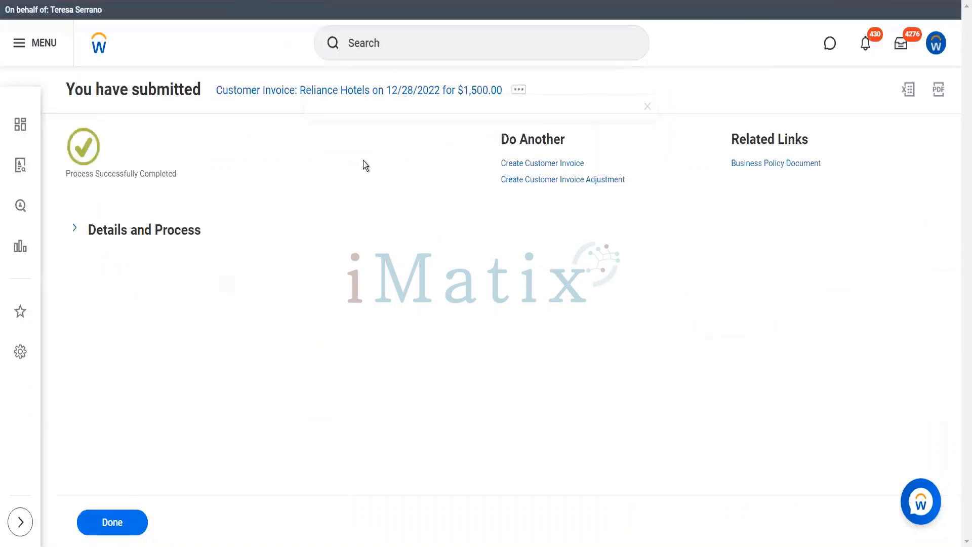
Open the new invoice Custinvblink#60 (1,500.00 USD) and show its available actions.
click(182, 231)
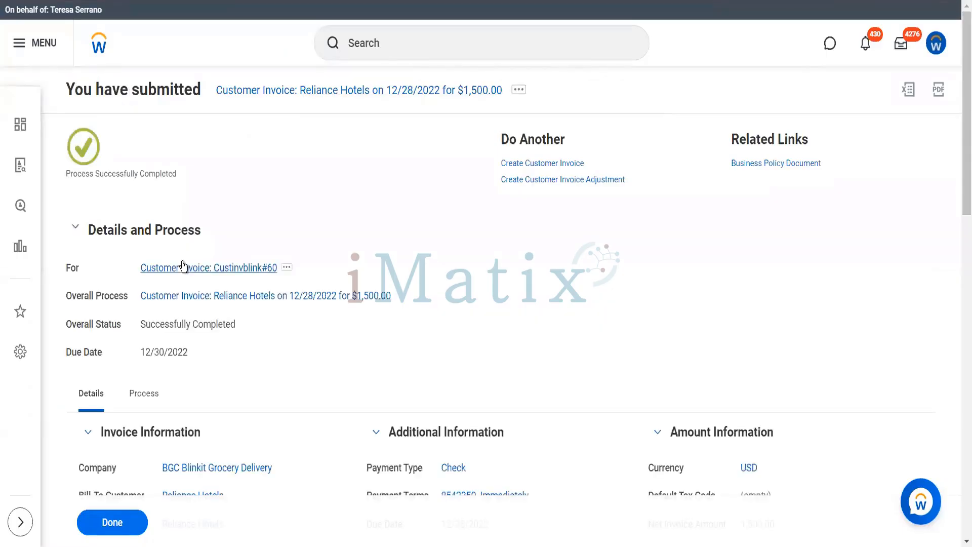
click(183, 266)
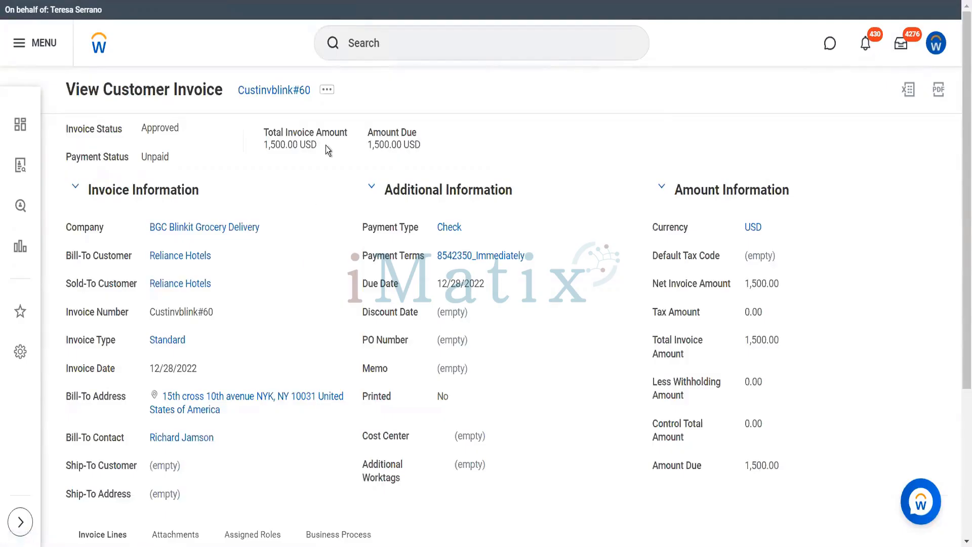
click(327, 90)
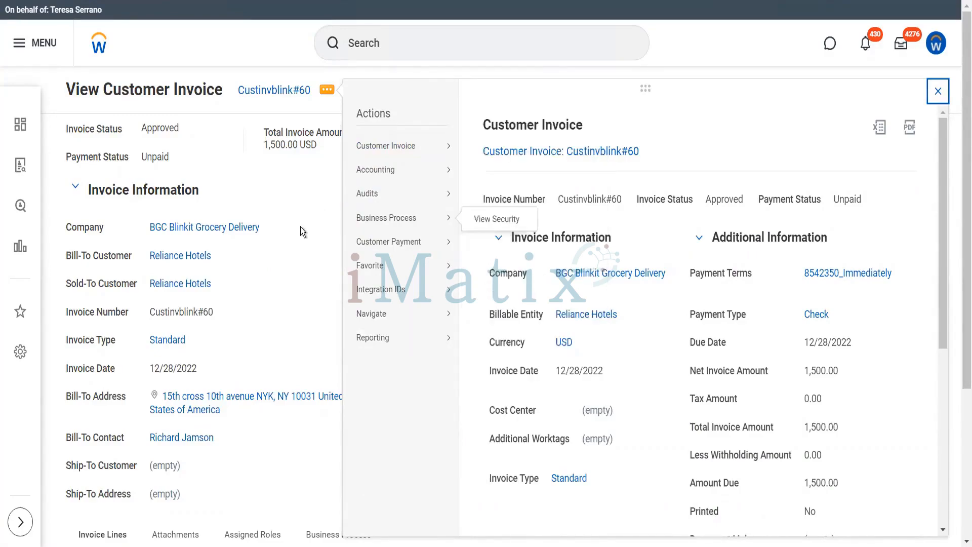
click(211, 257)
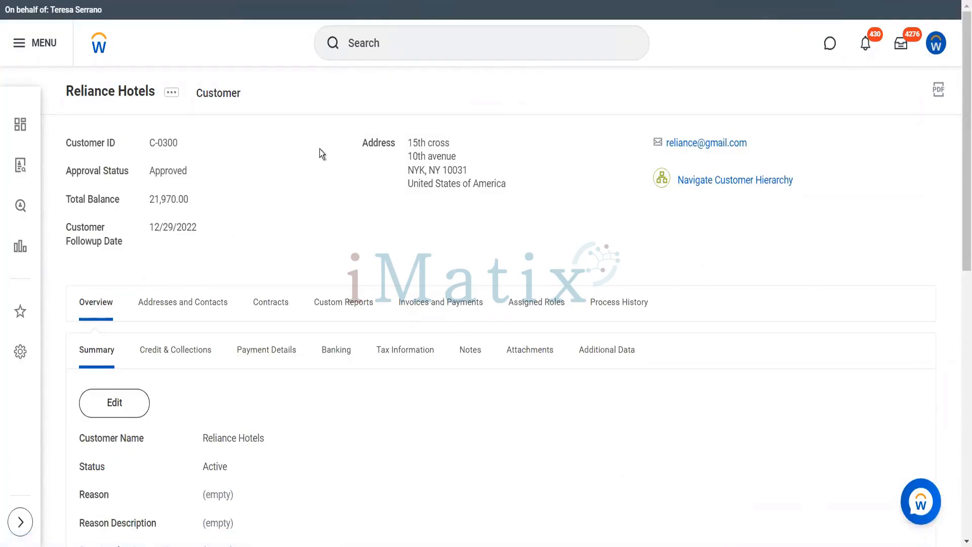
click(427, 308)
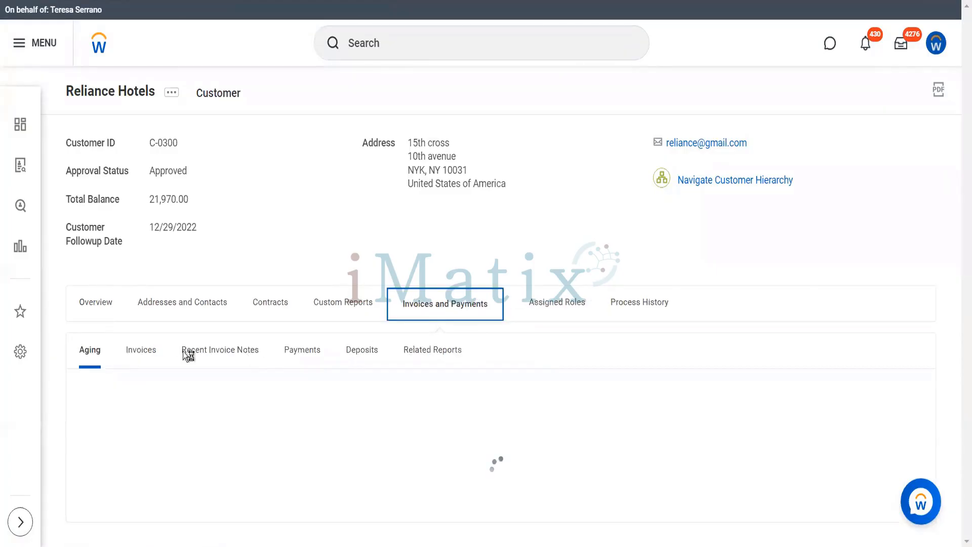
click(153, 349)
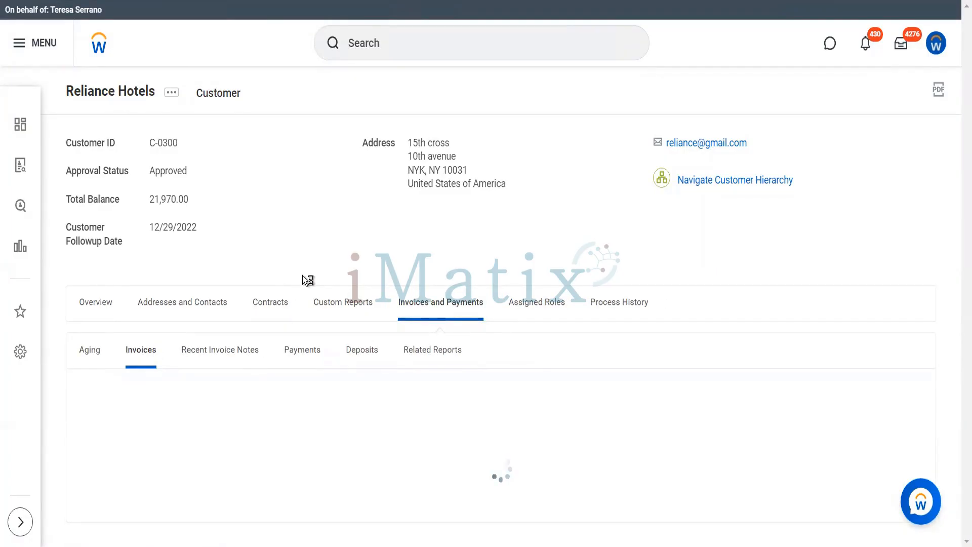
scroll(290, 371, down, 5)
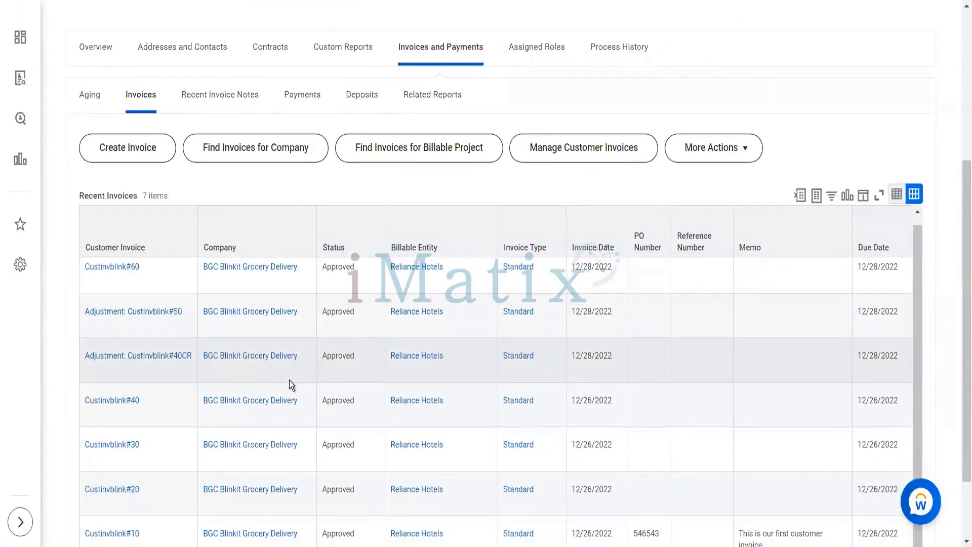
scroll(289, 381, up, 1)
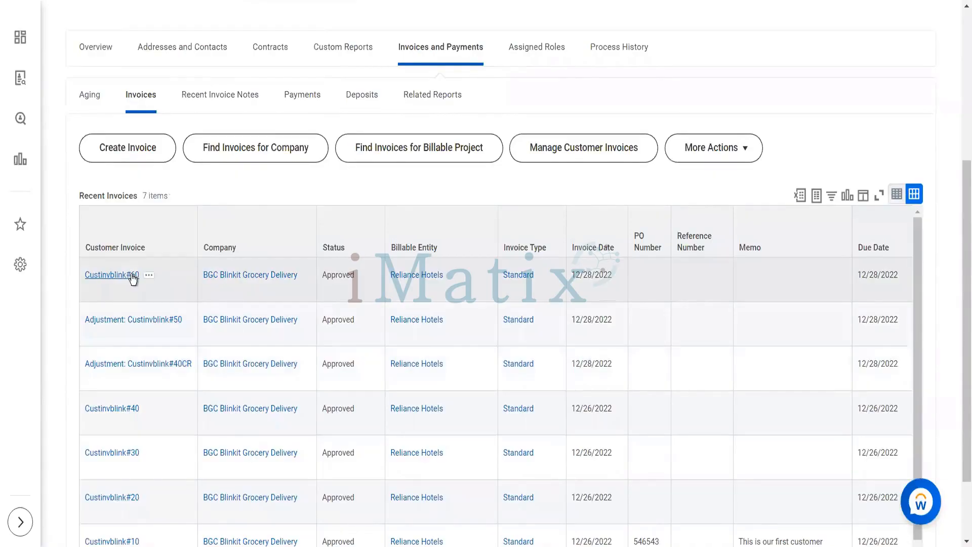
click(133, 277)
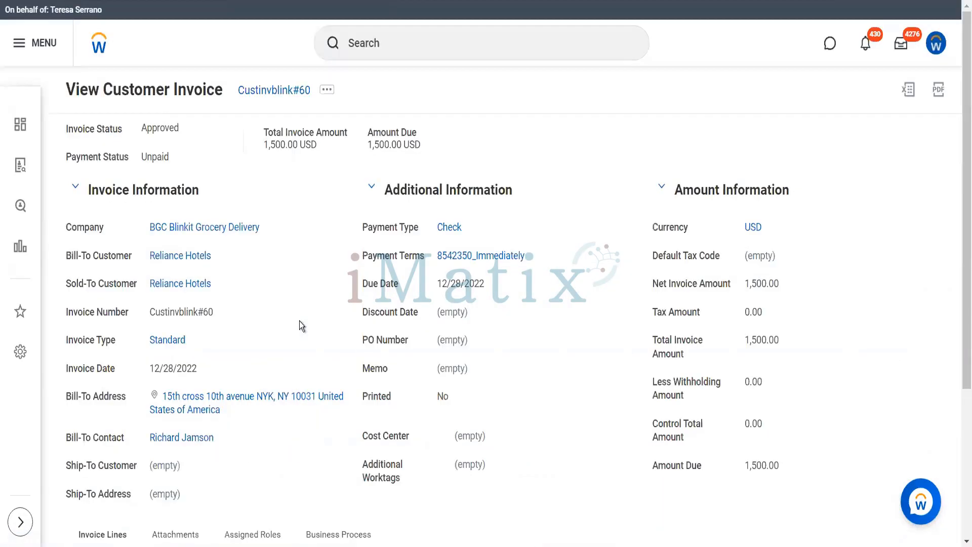
Start a Create Credit and Rebill on Custinvblink#60 with credit reason Other Terms.
click(327, 92)
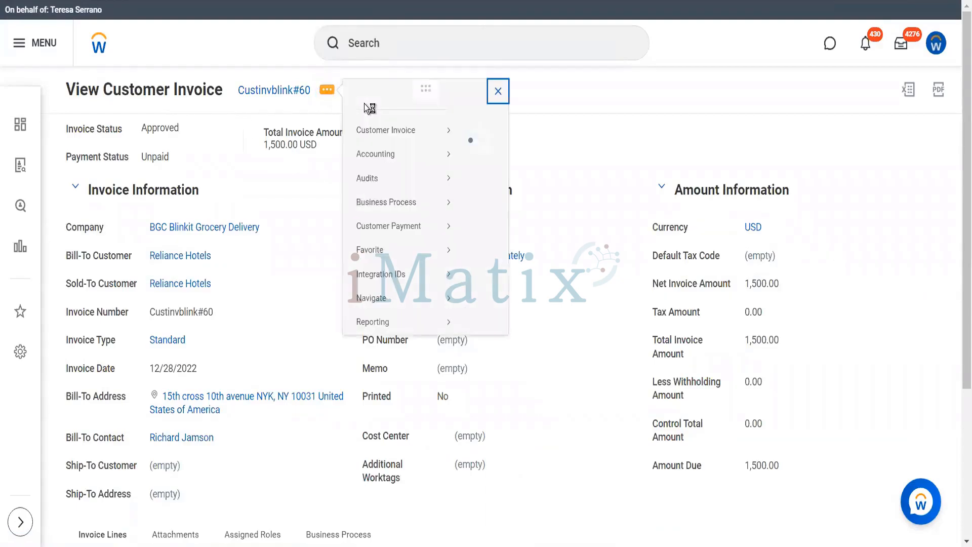
mouse_move(440, 147)
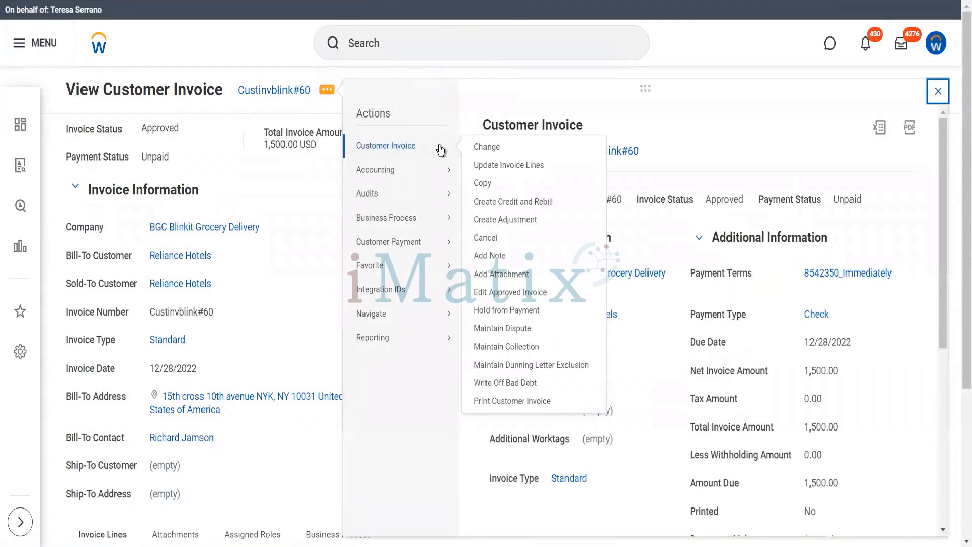
click(508, 201)
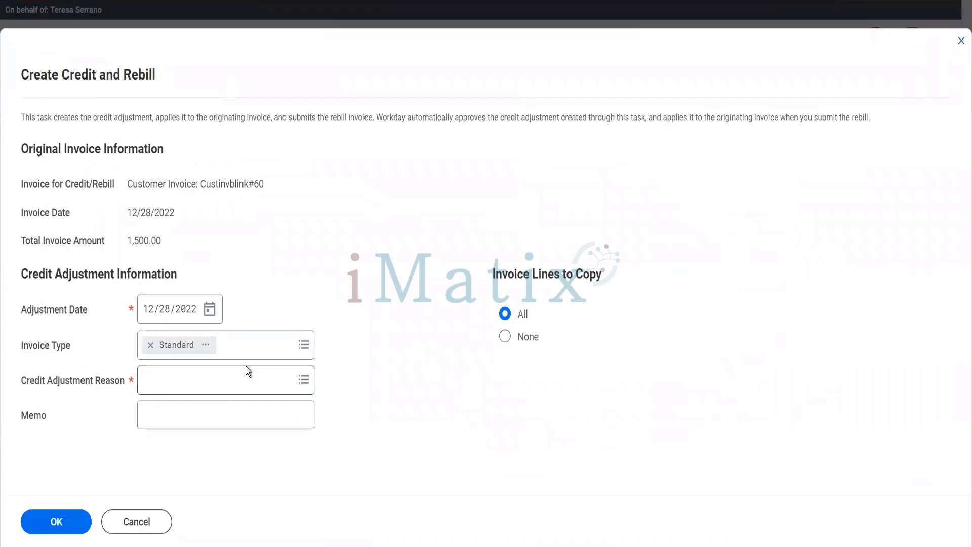
click(246, 370)
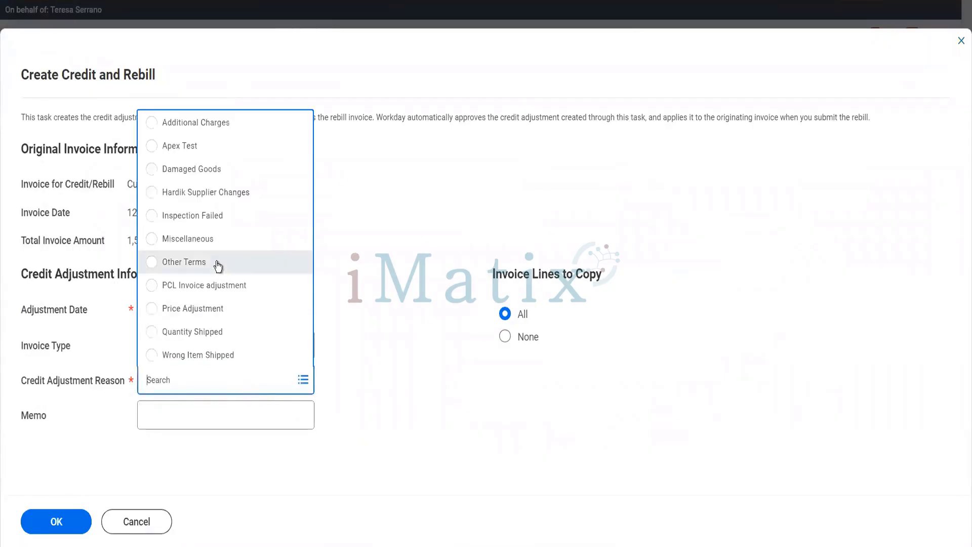
click(218, 262)
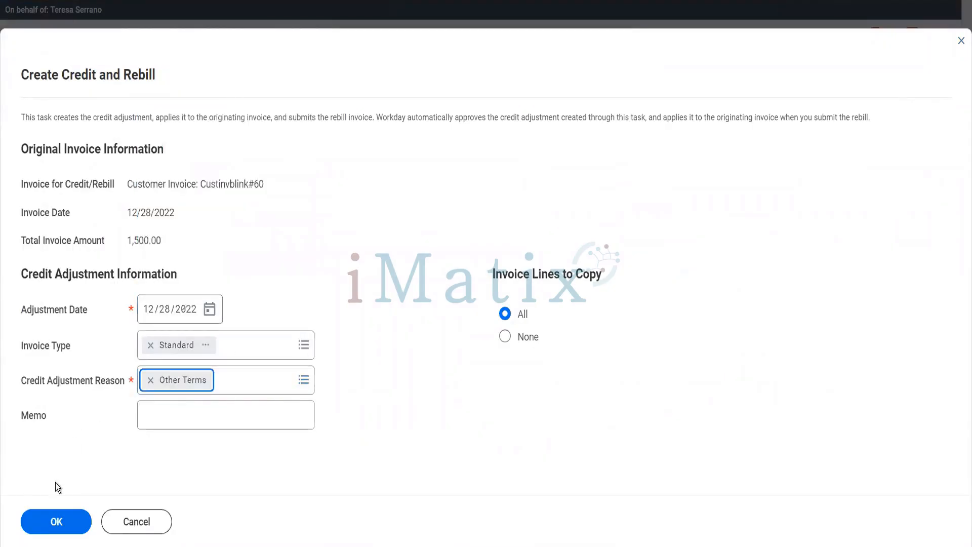
click(56, 518)
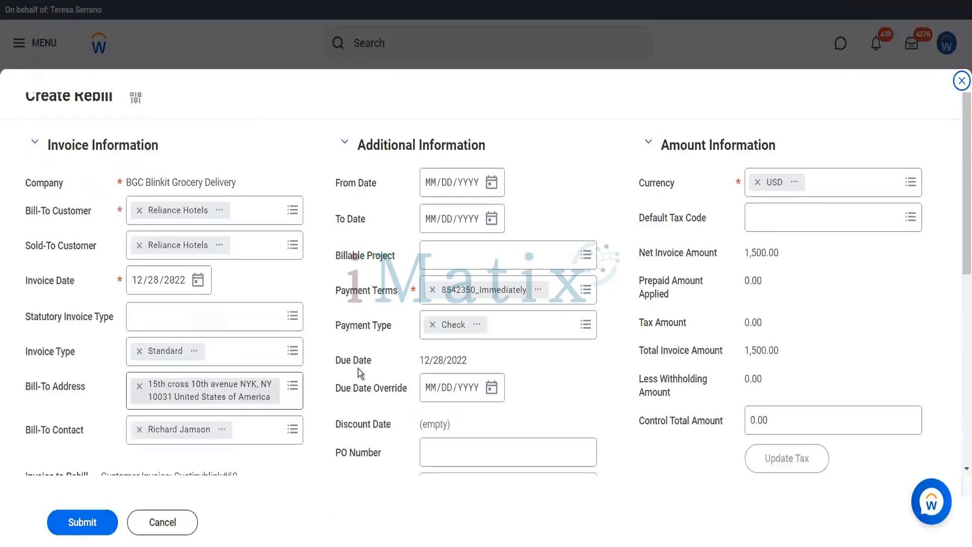
Lower the rebill line's unit price to 1,400.00 and submit the rebill.
scroll(360, 369, down, 5)
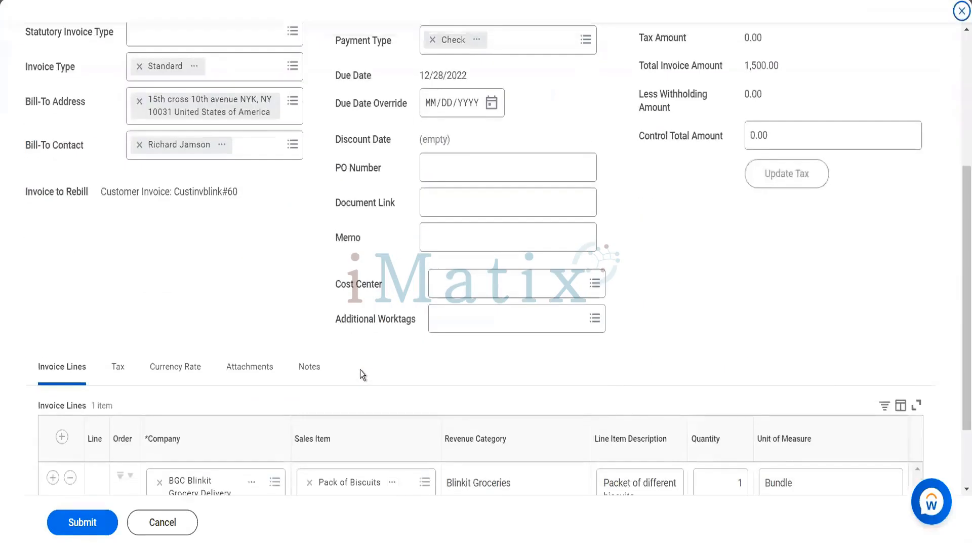
scroll(387, 372, down, 2)
click(479, 435)
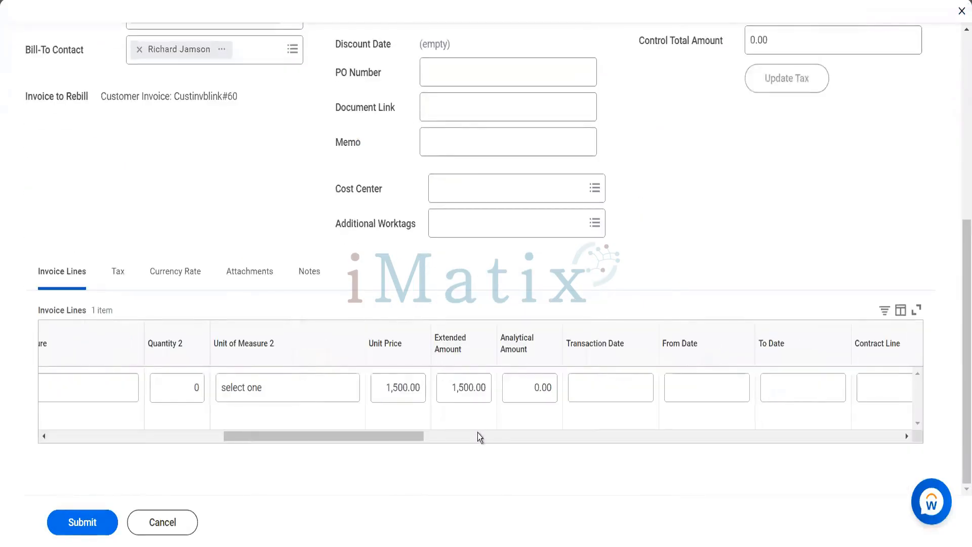
click(401, 387)
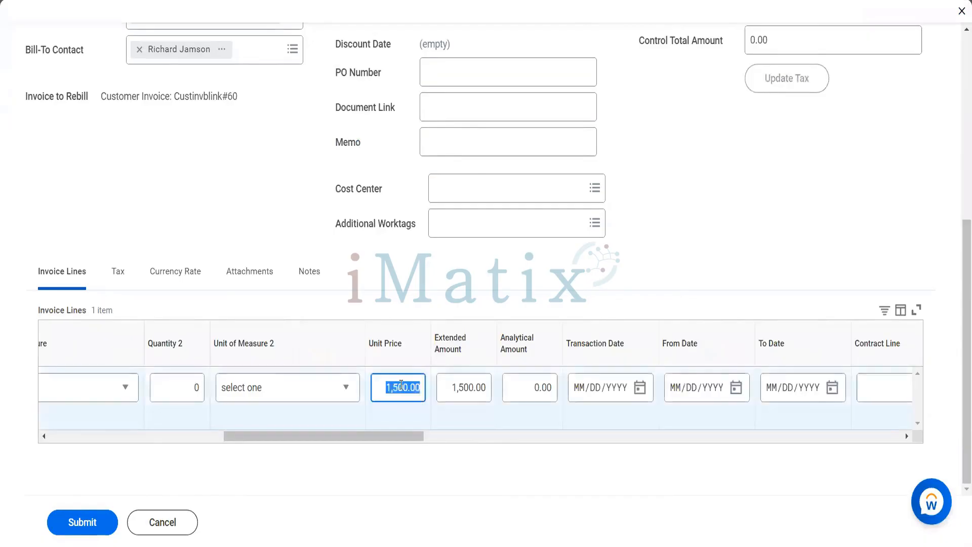
text(400)
key(Tab)
click(86, 523)
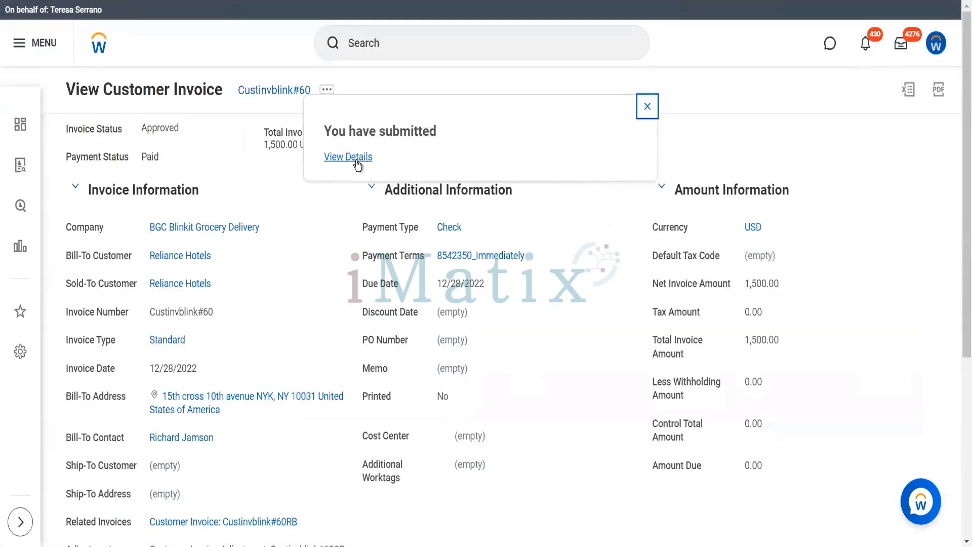
From the submission's details and process, open the rebill invoice Custinvblink#60RB.
click(356, 160)
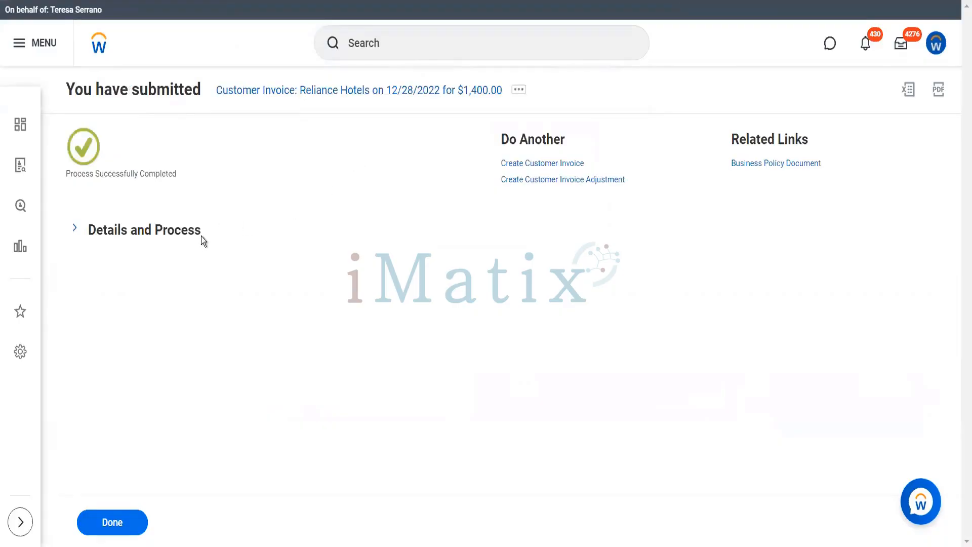
click(185, 243)
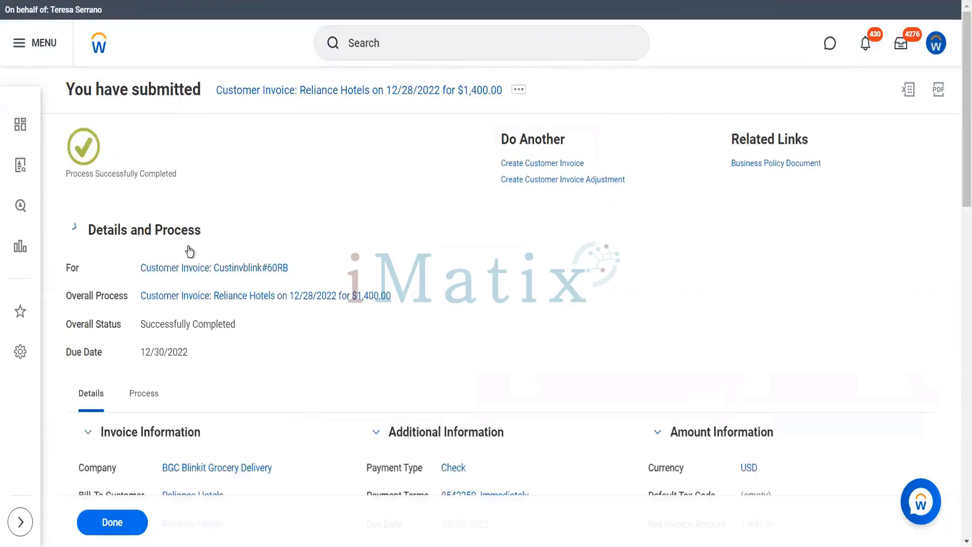
click(194, 271)
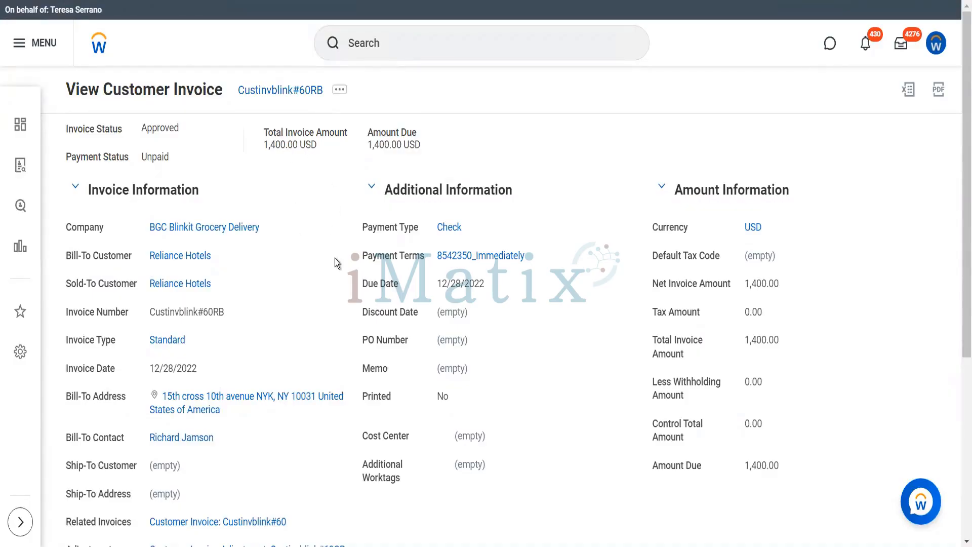
mouse_move(208, 259)
Open Reliance Hotels' Invoices list and scroll down to the oldest invoice, Custinvblink#10.
click(206, 259)
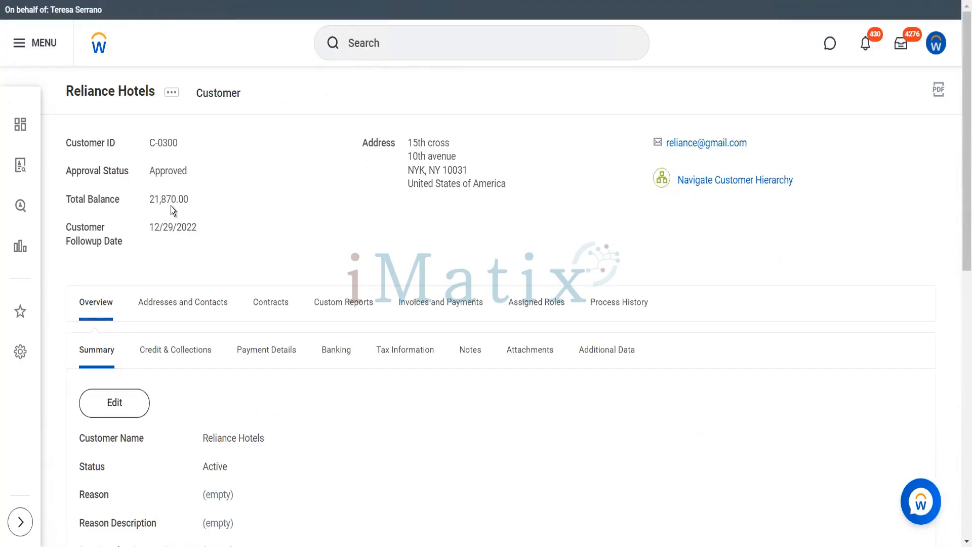
click(410, 309)
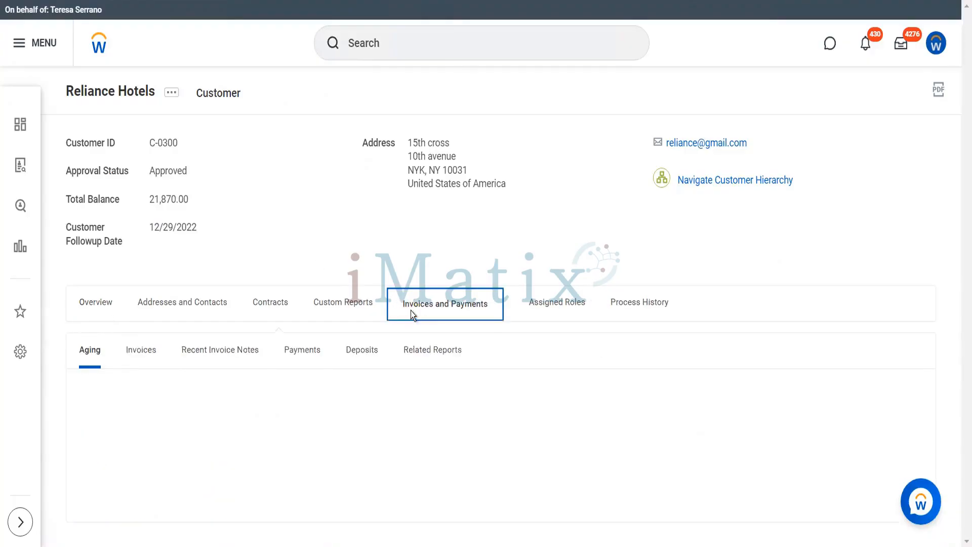
click(152, 355)
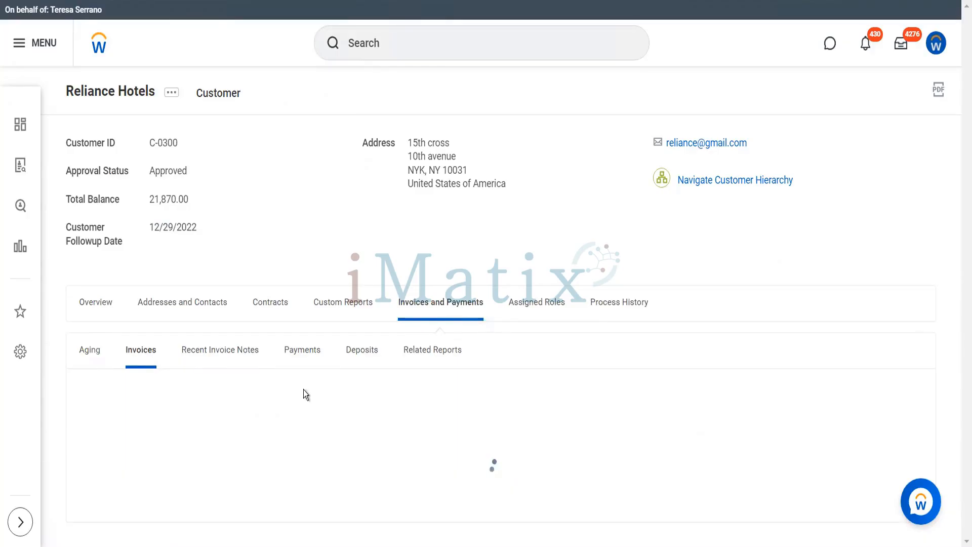
scroll(304, 391, down, 3)
scroll(303, 390, down, 2)
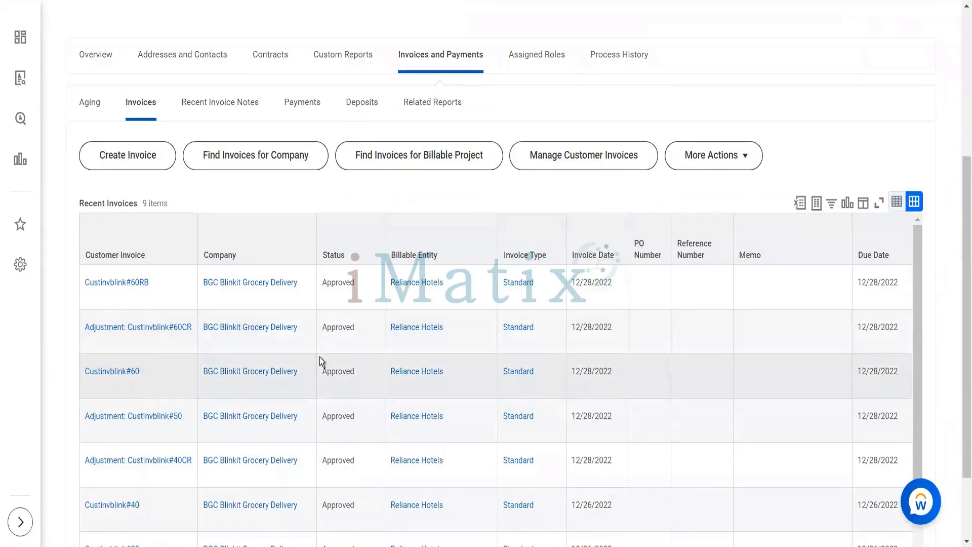
scroll(319, 357, right, 5)
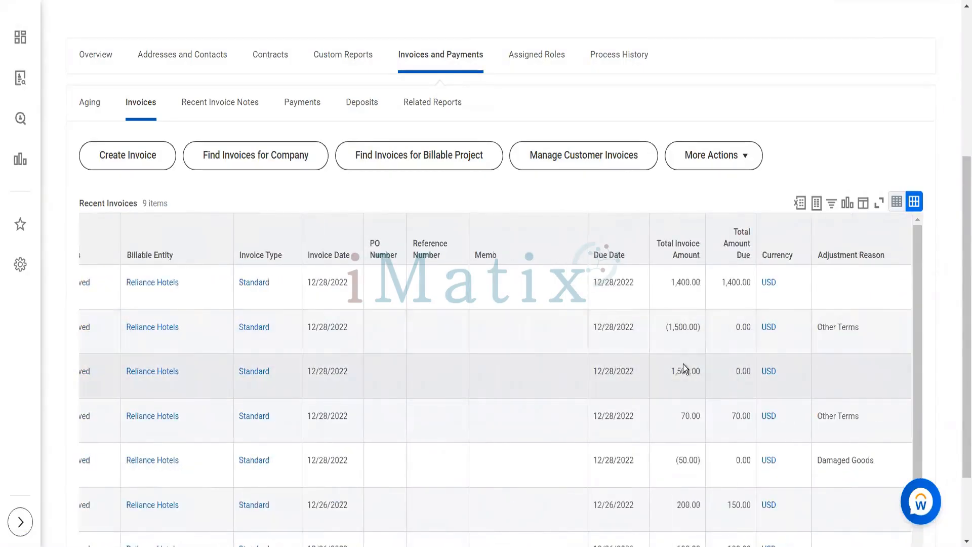
scroll(605, 350, left, 5)
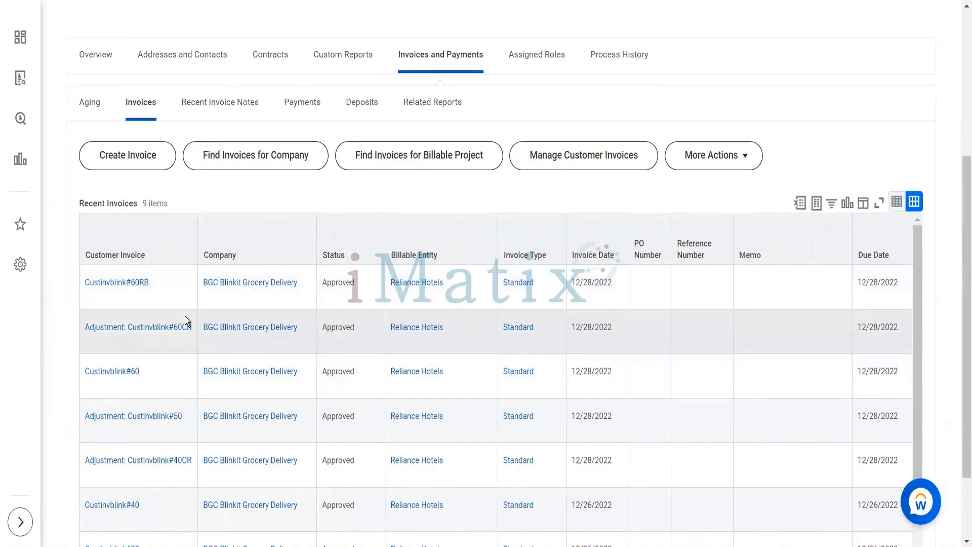
scroll(184, 316, up, 5)
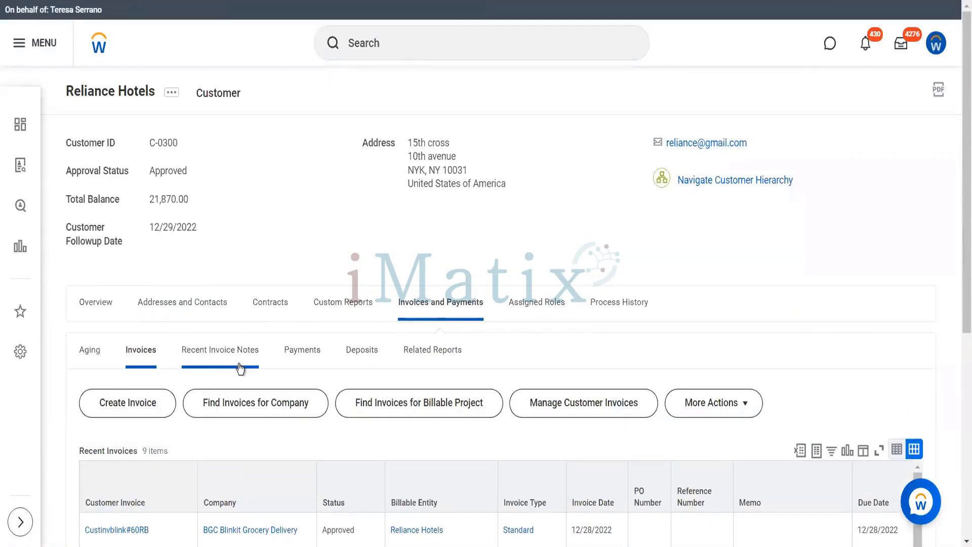
scroll(156, 415, down, 4)
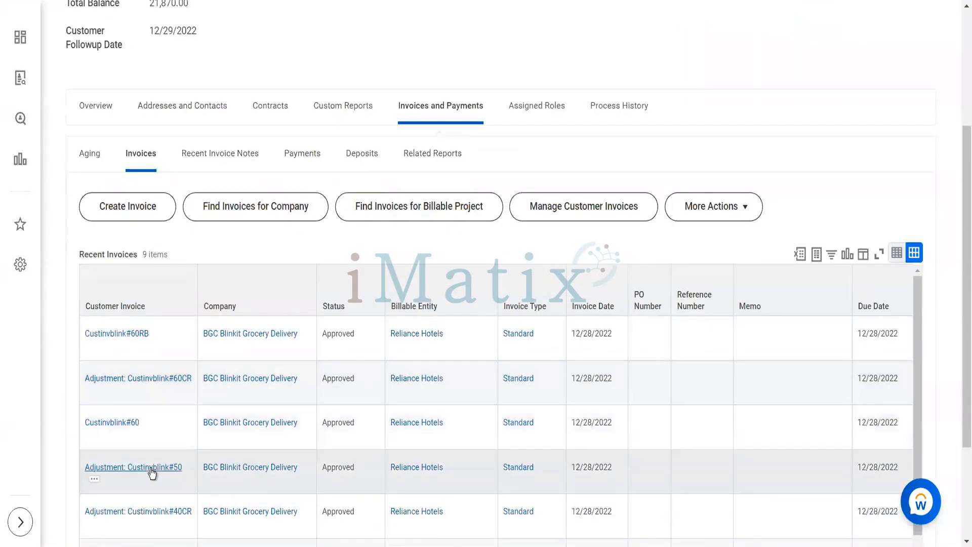
scroll(152, 486, down, 2)
scroll(150, 469, down, 3)
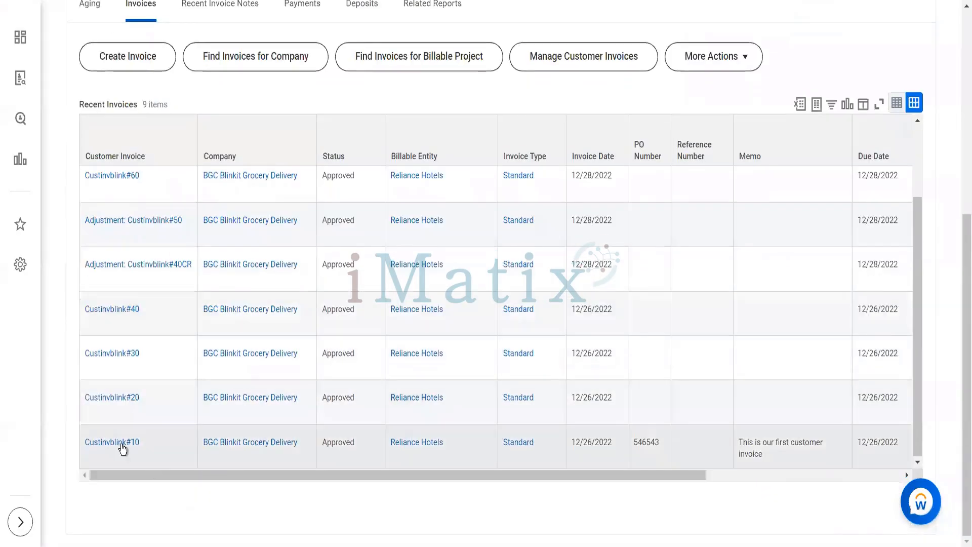
Open Custinvblink#10 and choose Copy from its Customer Invoice actions.
click(122, 447)
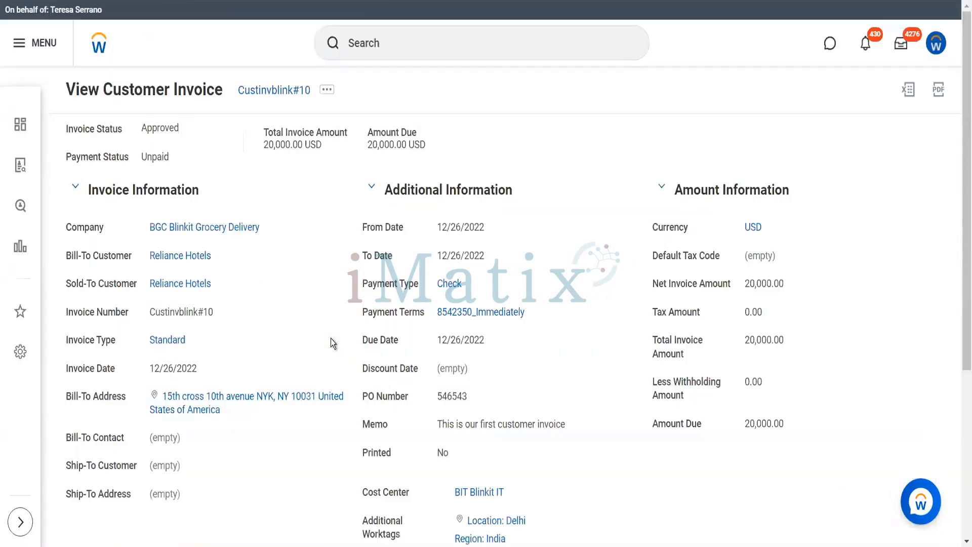
click(326, 94)
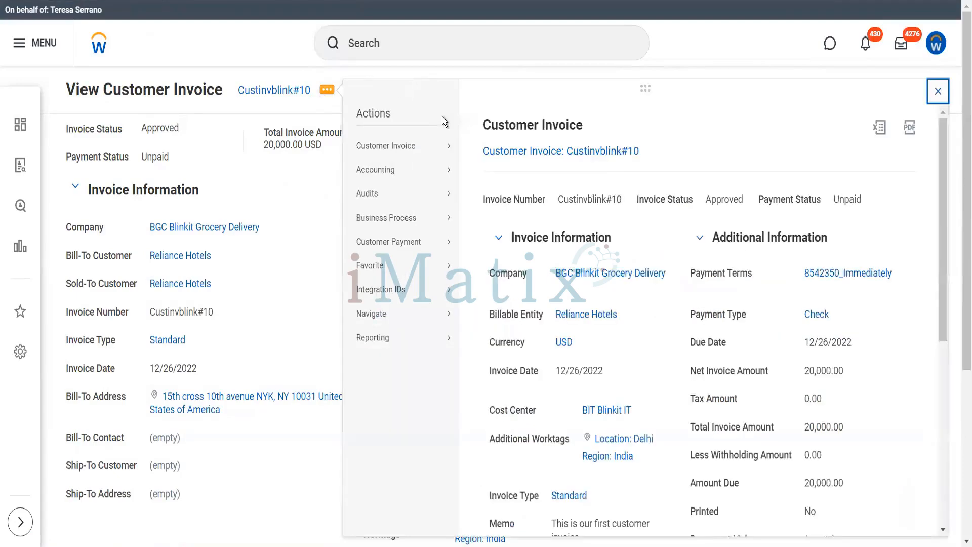
mouse_move(449, 157)
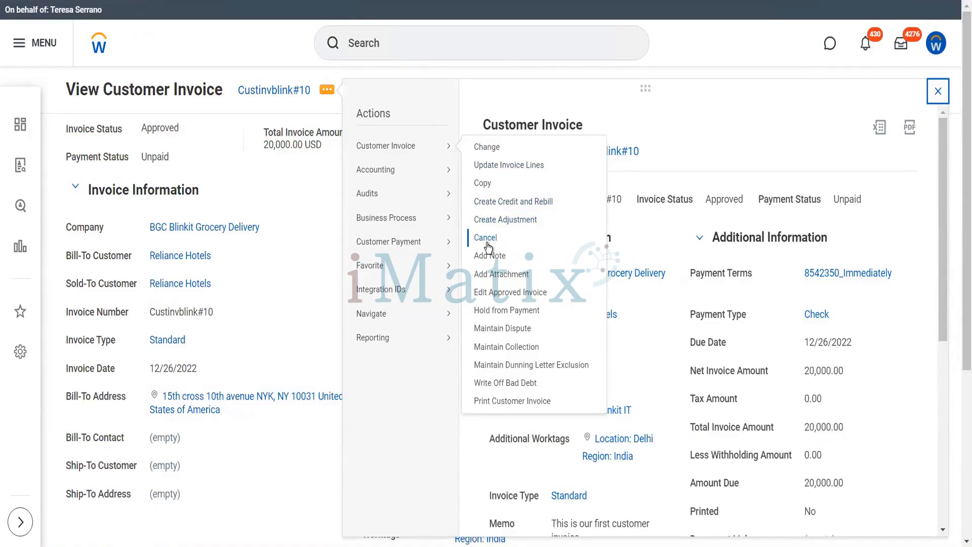
click(481, 184)
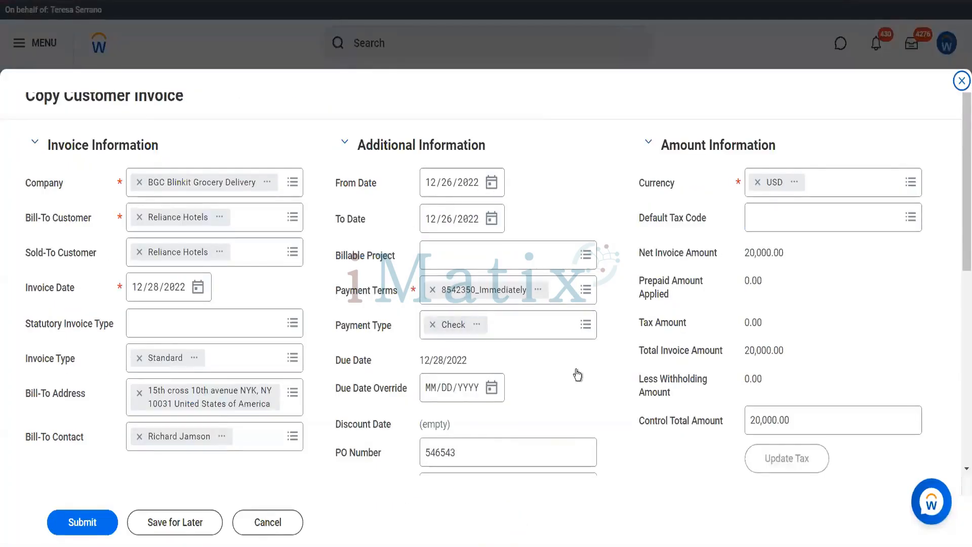
Set the copied invoice line's unit price to 100.00 and submit it.
scroll(577, 375, down, 8)
scroll(625, 442, right, 5)
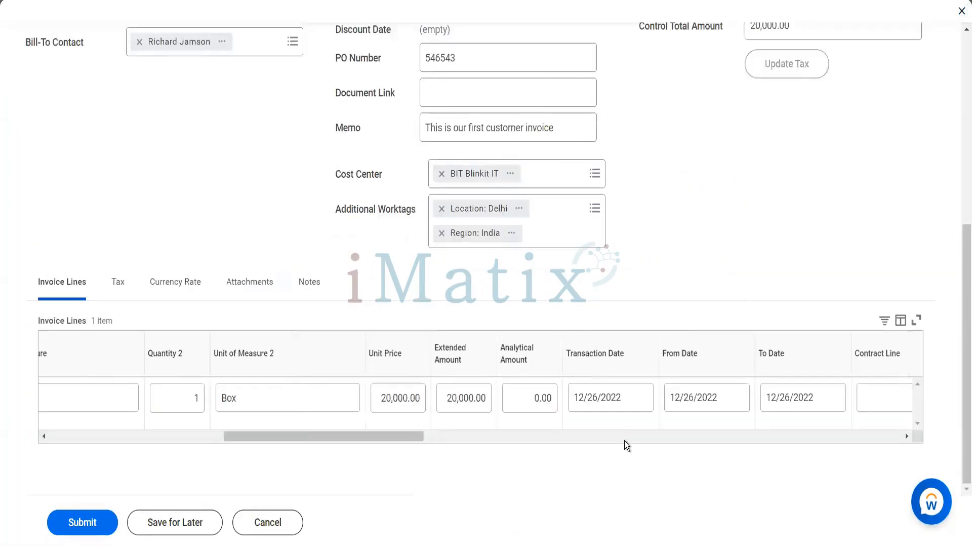
click(402, 402)
text(100)
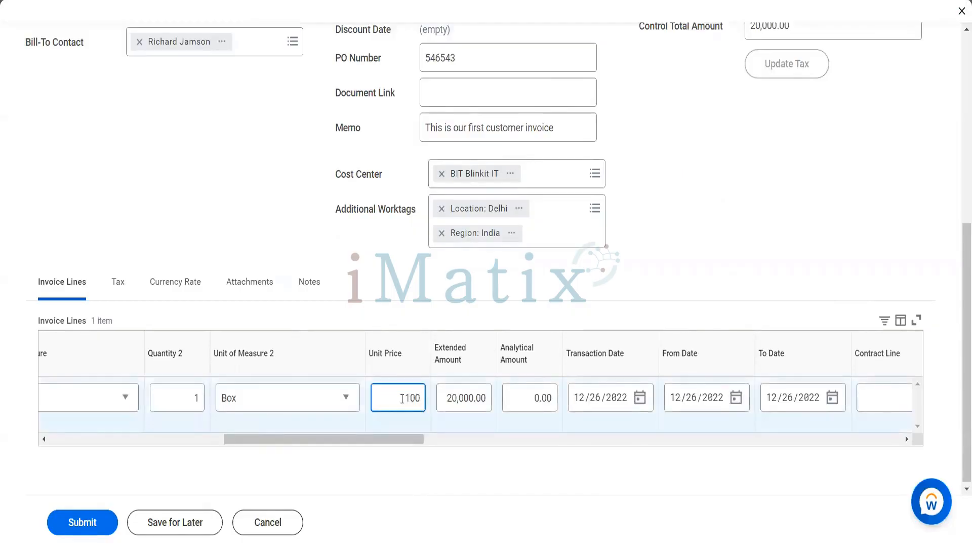
key(Tab)
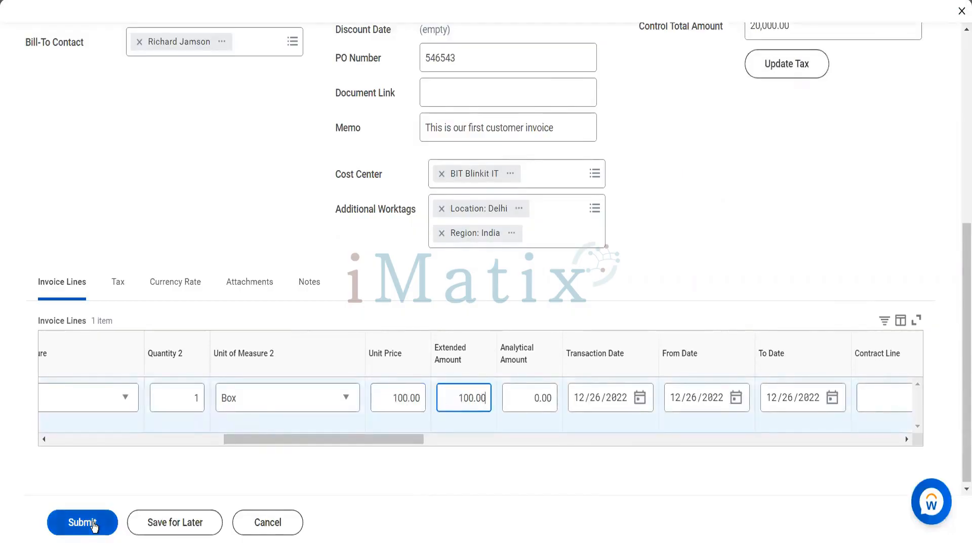
click(92, 527)
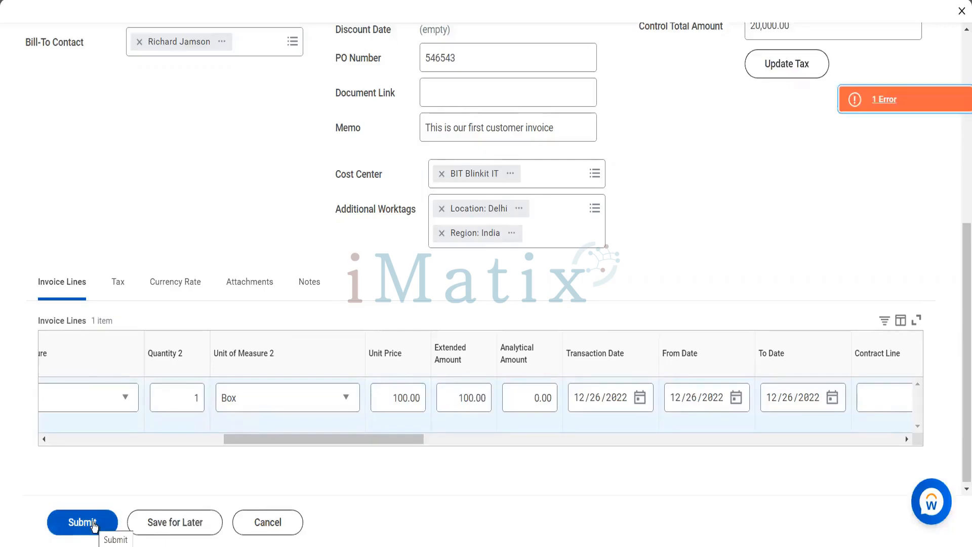
Clear the submission error by setting the control total to 100.00, then resubmit as Custinvblink#70.
scroll(396, 391, up, 7)
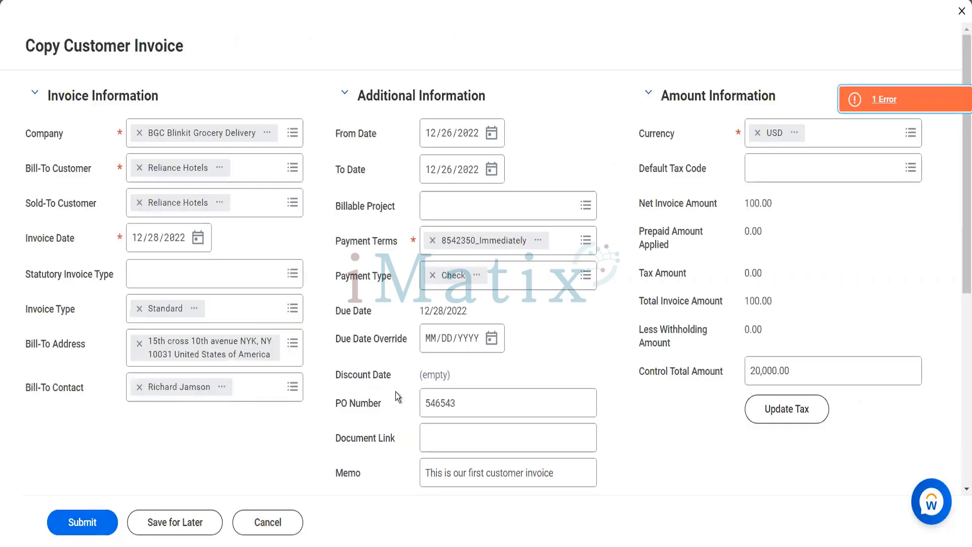
click(899, 108)
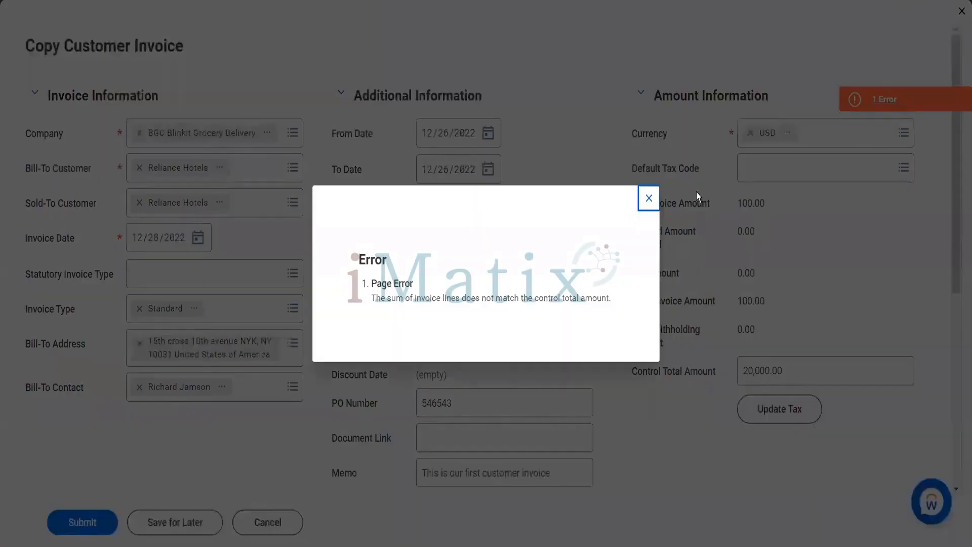
click(649, 199)
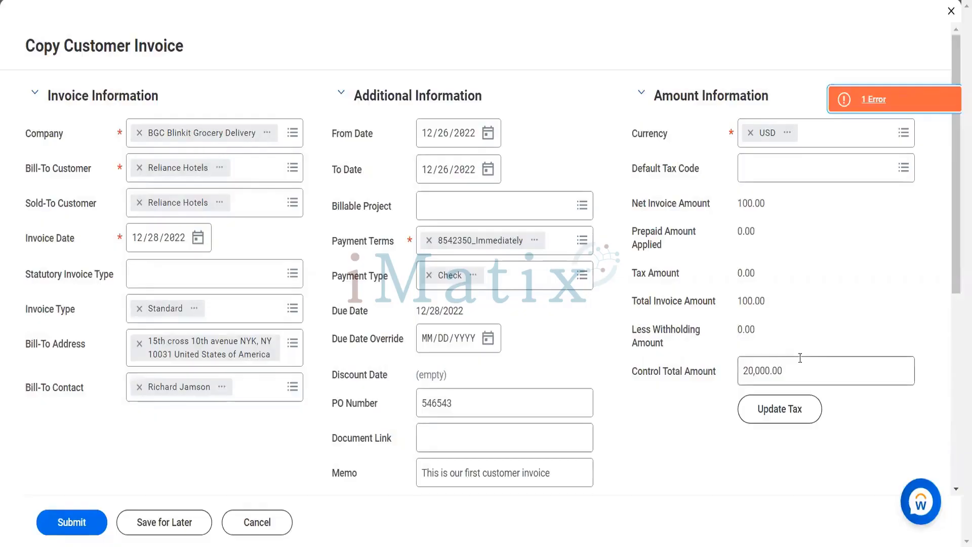
click(800, 358)
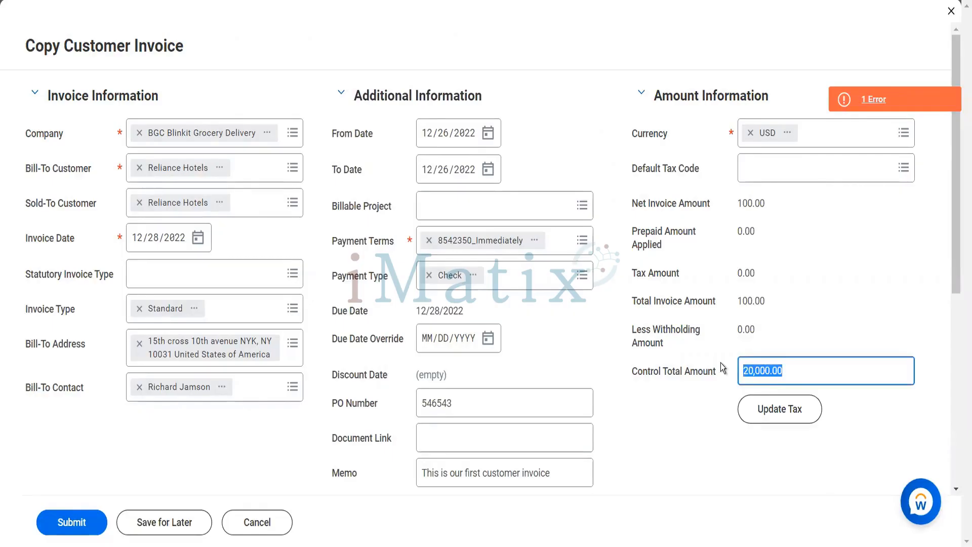
text(100)
key(Tab)
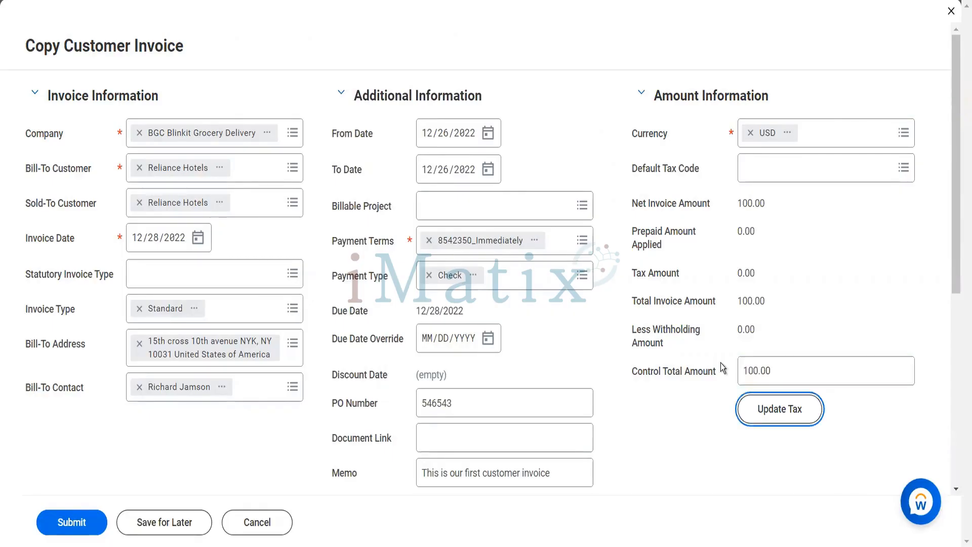
click(83, 522)
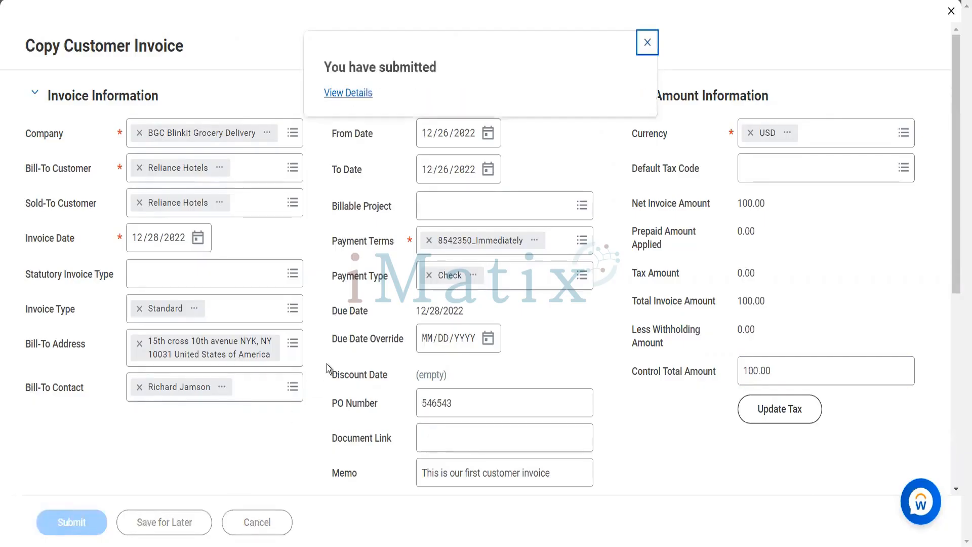
click(342, 95)
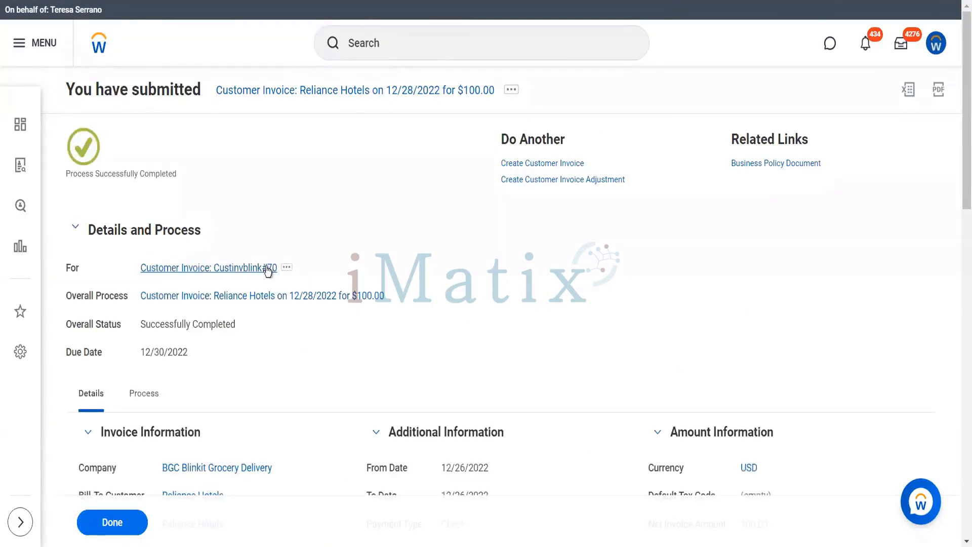
Cancel invoice Custinvblink#70 from Reliance Hotels' invoice list and confirm with OK.
click(268, 268)
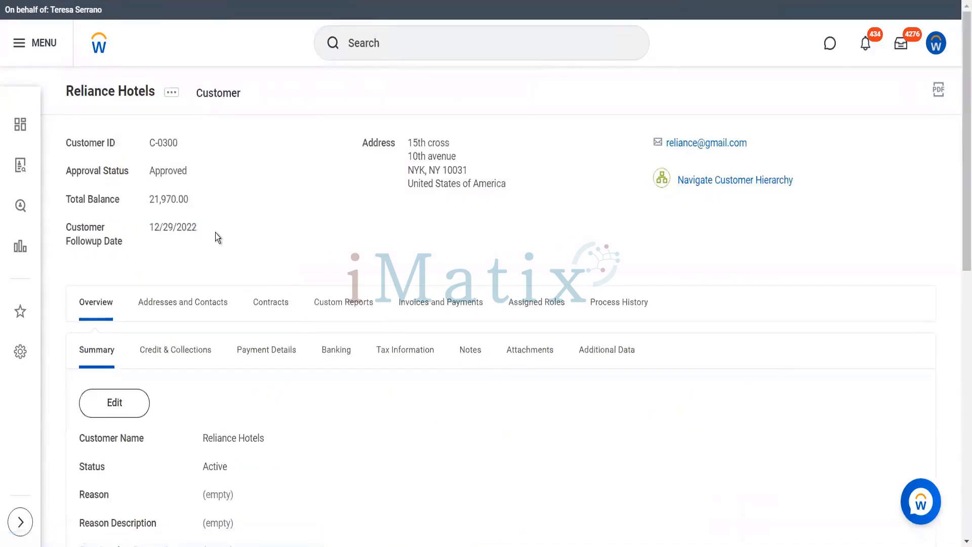
click(403, 311)
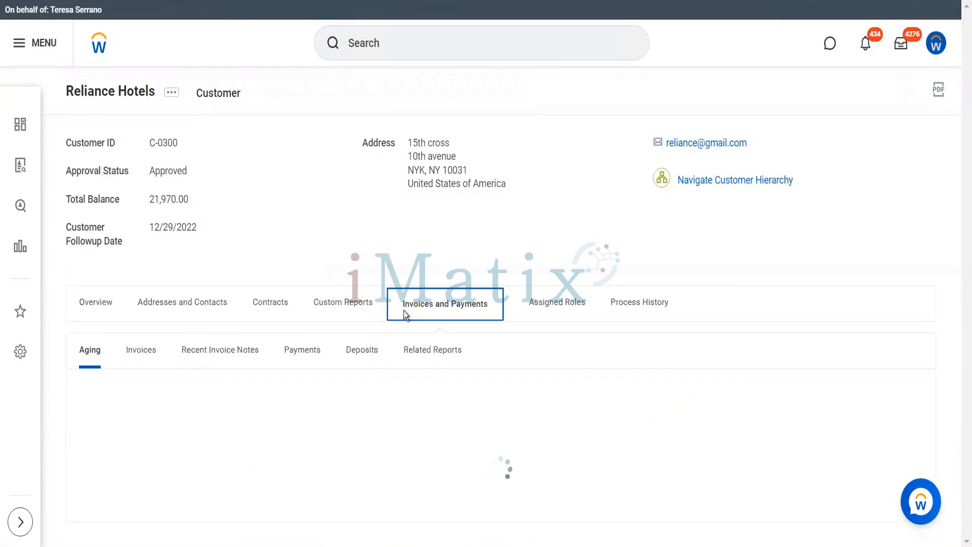
click(152, 351)
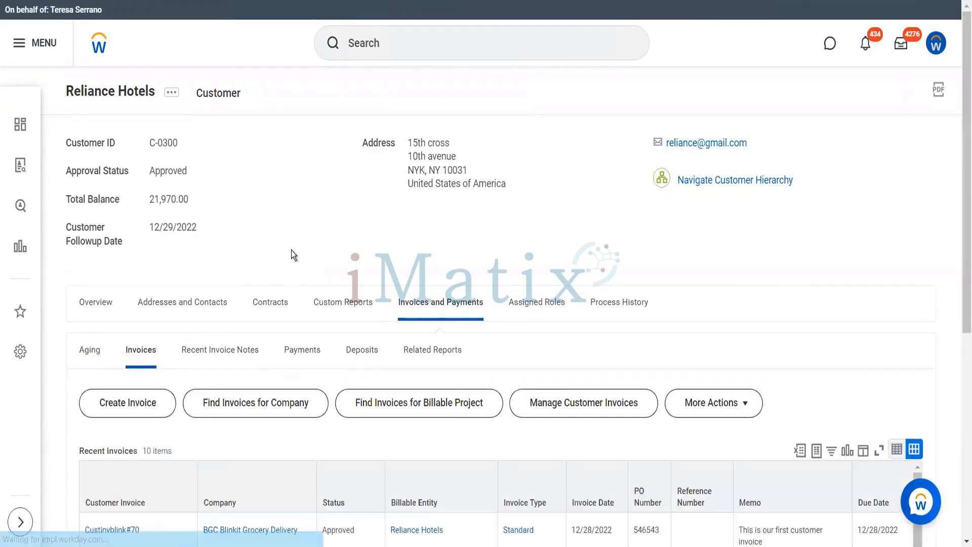
scroll(292, 252, down, 6)
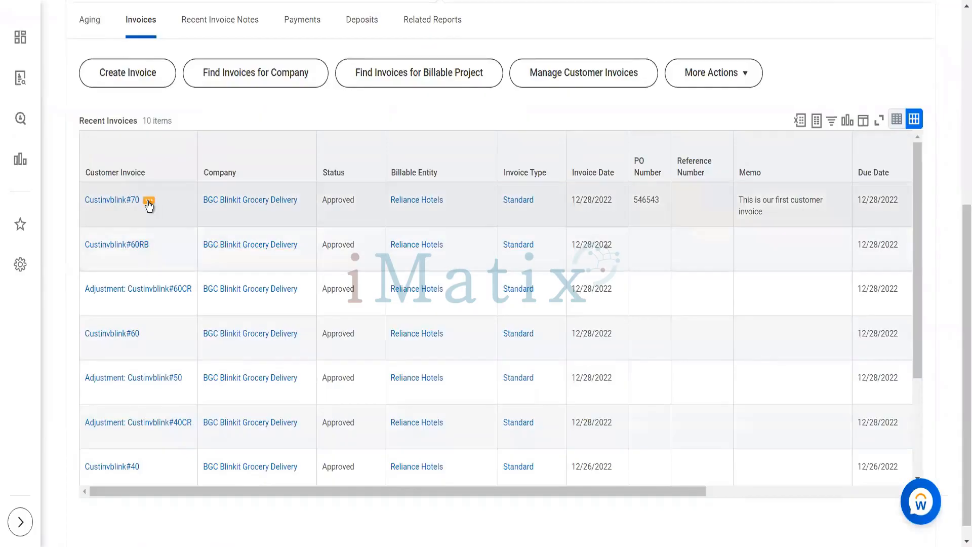
click(148, 202)
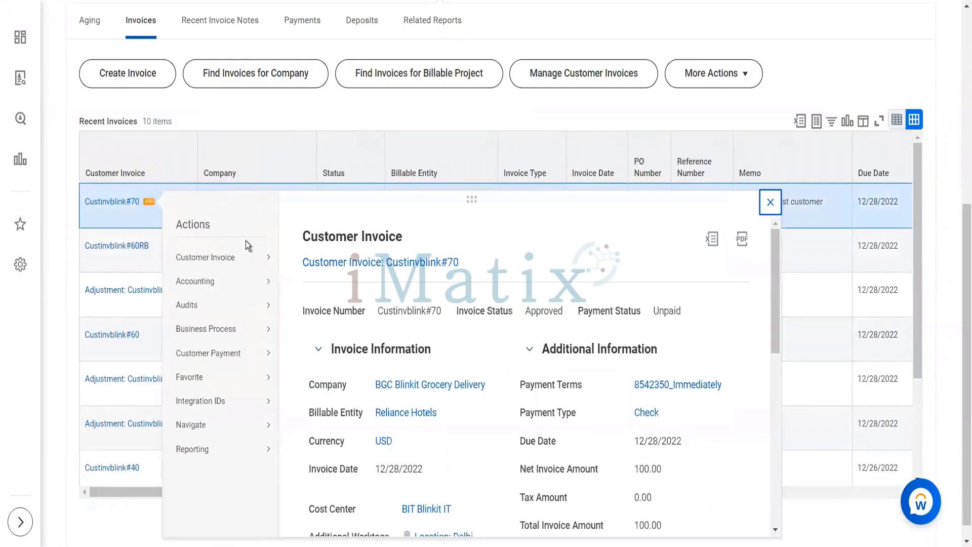
mouse_move(266, 257)
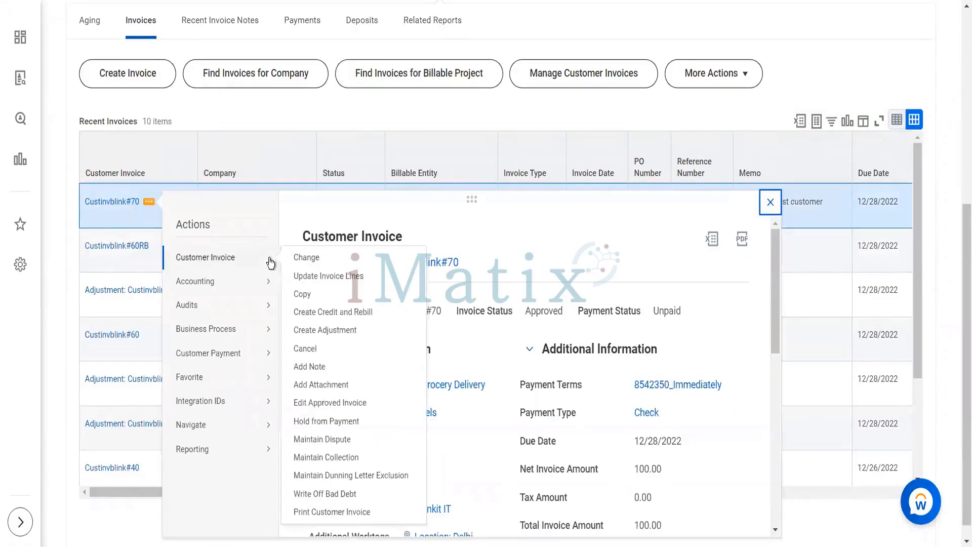
click(306, 348)
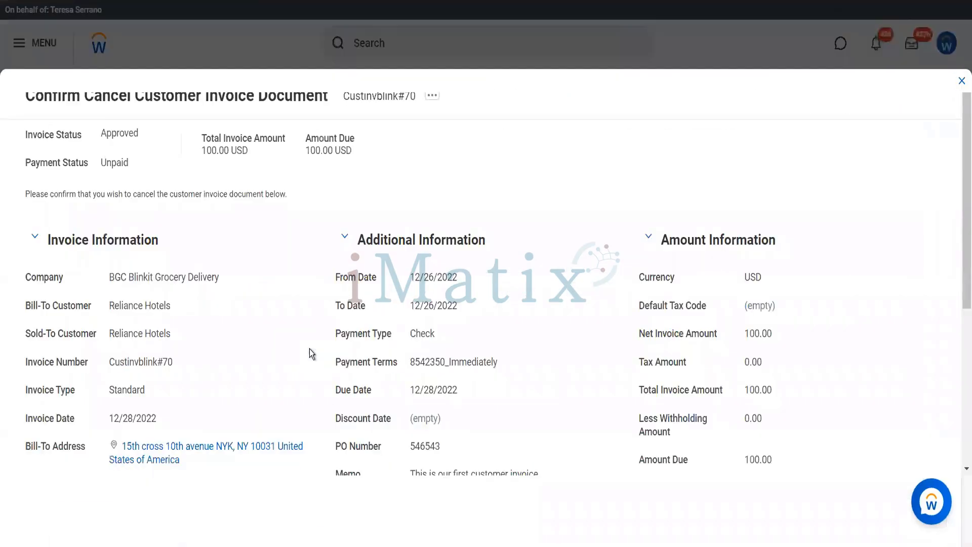
click(71, 523)
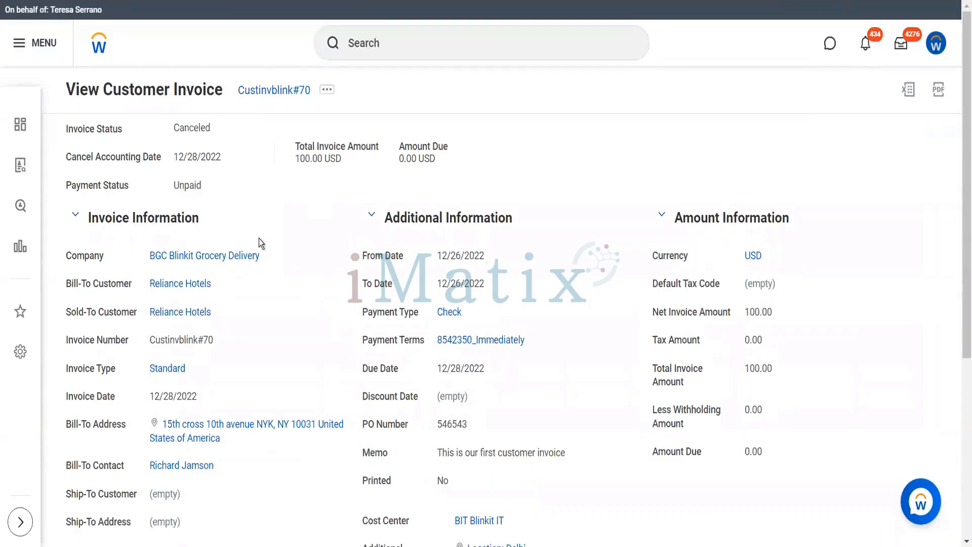
From Reliance Hotels' invoice list, start a Copy of canceled invoice Custinvblink#70.
click(196, 286)
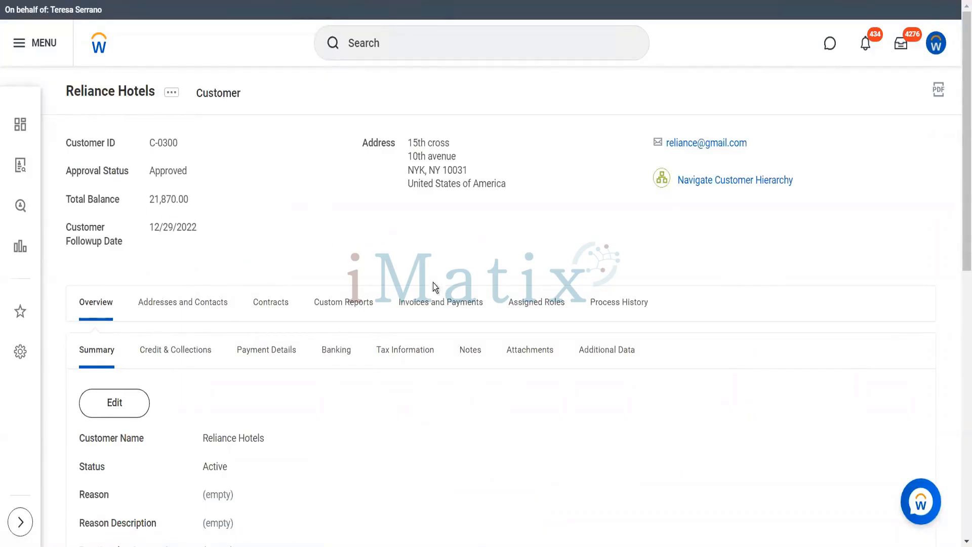
click(441, 301)
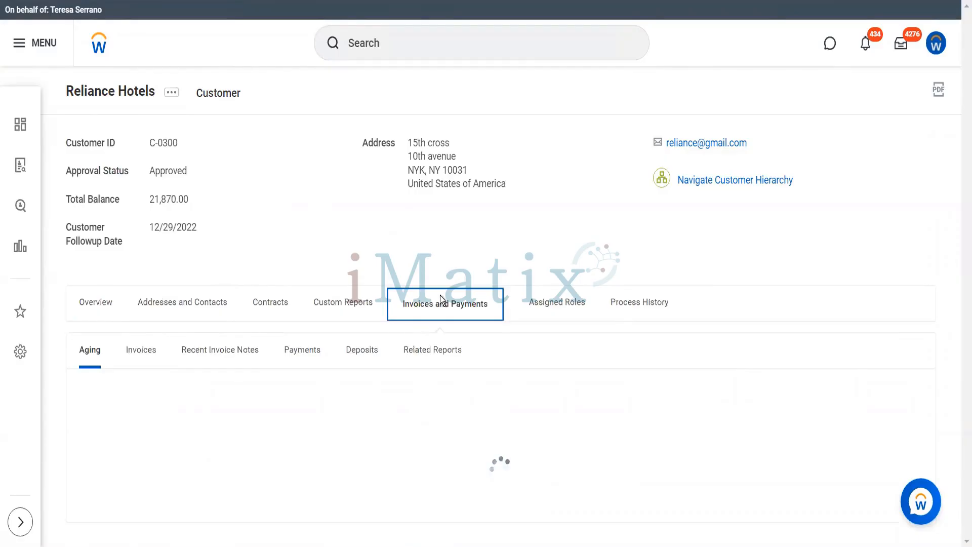
click(136, 357)
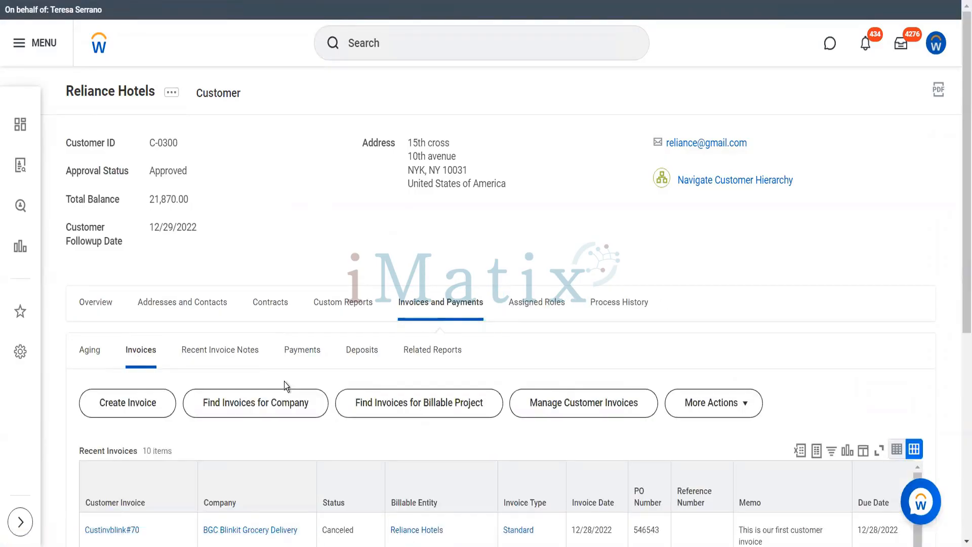
scroll(253, 302, down, 2)
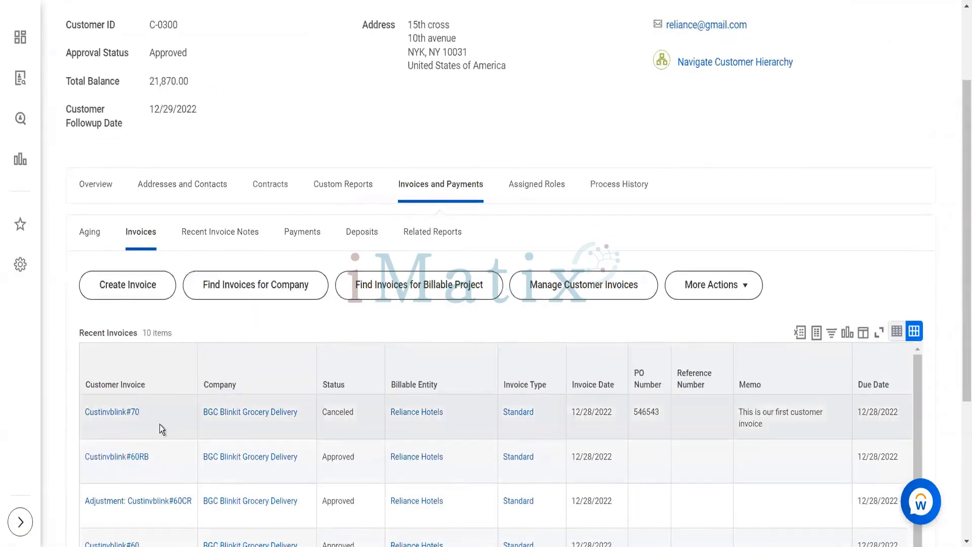
click(148, 414)
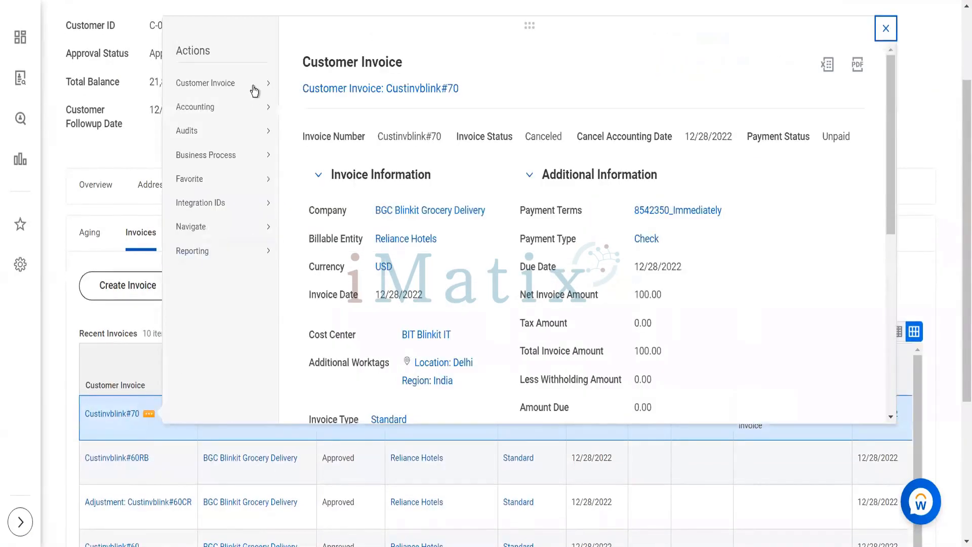
mouse_move(256, 86)
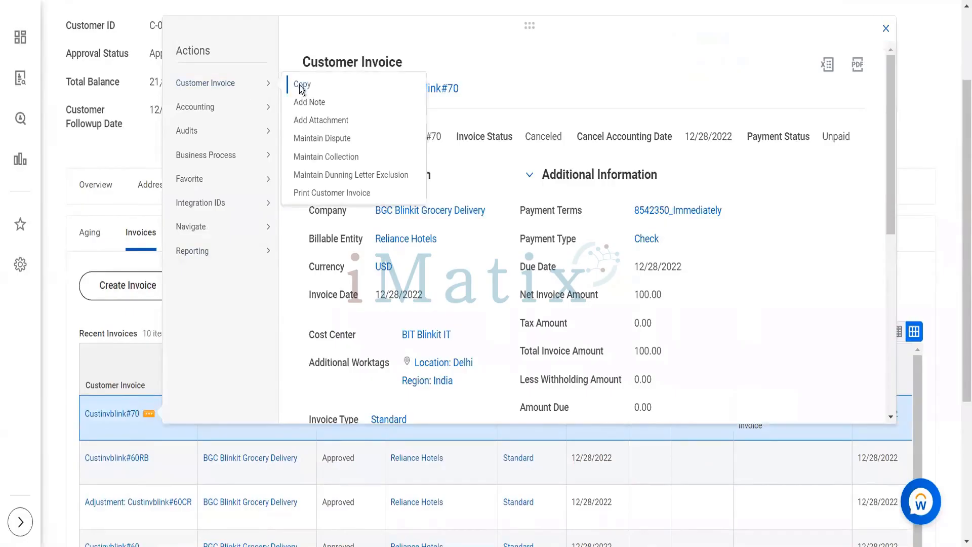
click(301, 86)
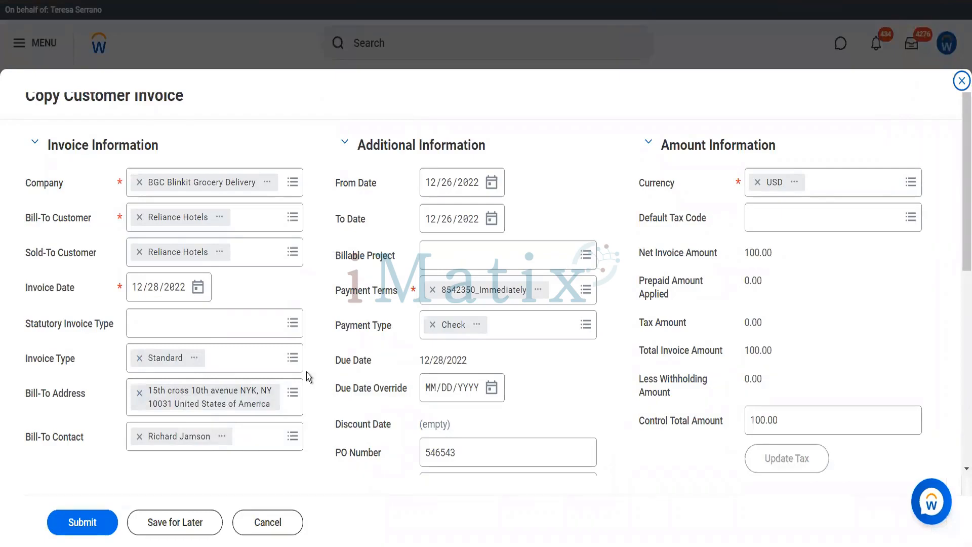
Set the copied invoice line's unit price to 200.00 and submit it.
scroll(306, 372, down, 6)
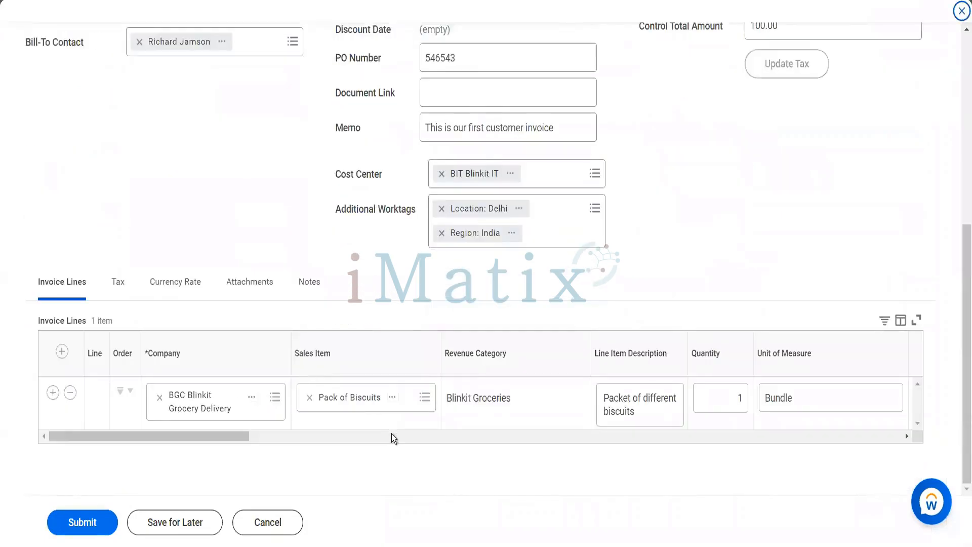
click(390, 436)
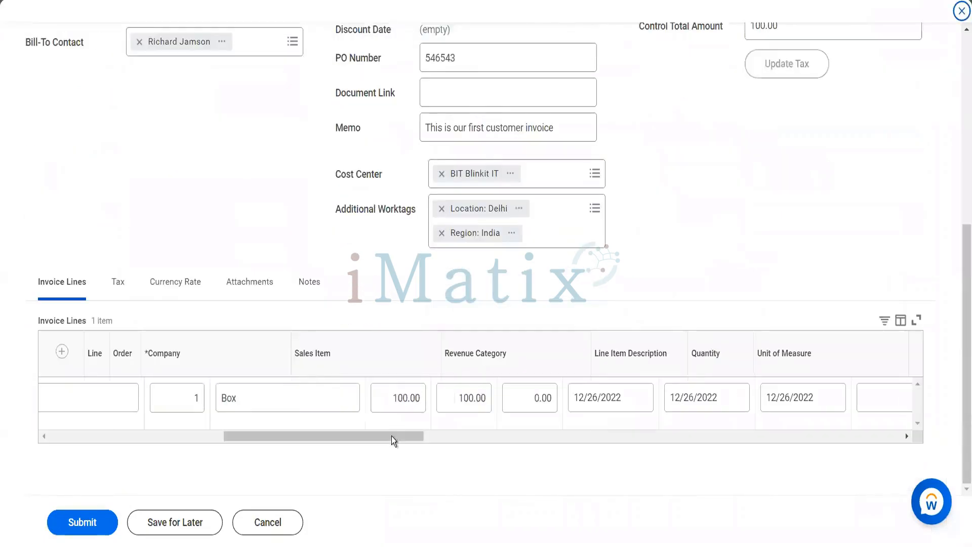
click(408, 394)
text(200)
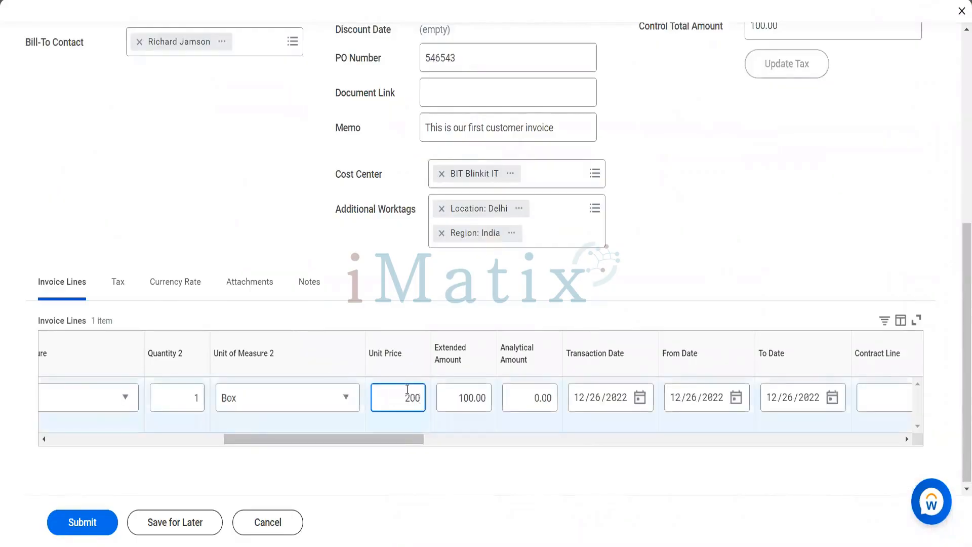
key(Tab)
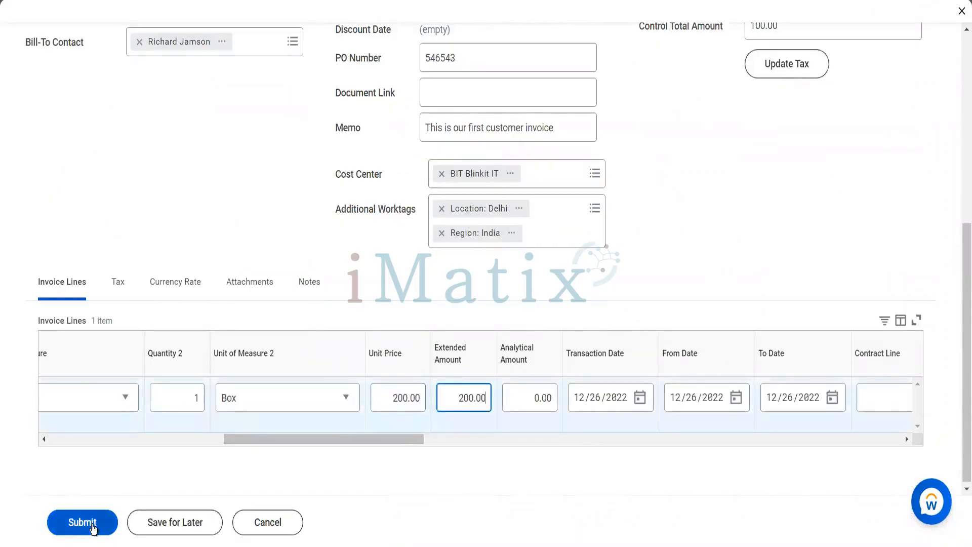
click(93, 528)
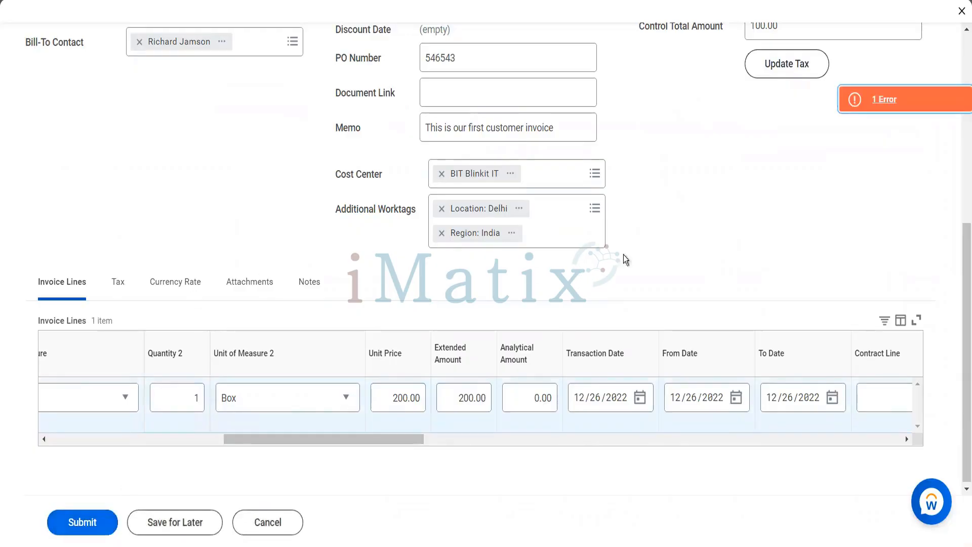
Replace the control total 100.00 with 200.00 and resubmit the invoice.
scroll(774, 261, up, 5)
right_click(775, 262)
click(783, 264)
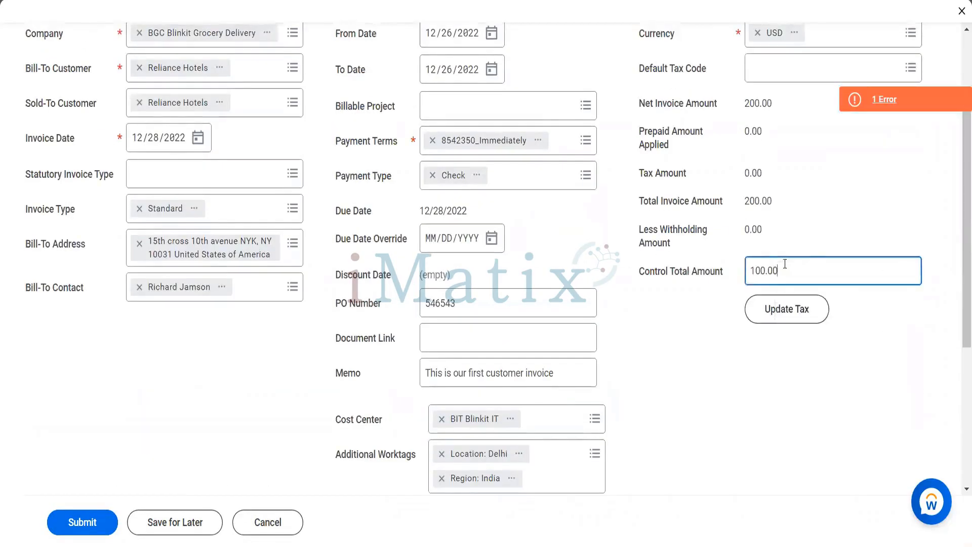
drag(782, 265, 737, 267)
text(200)
key(Tab)
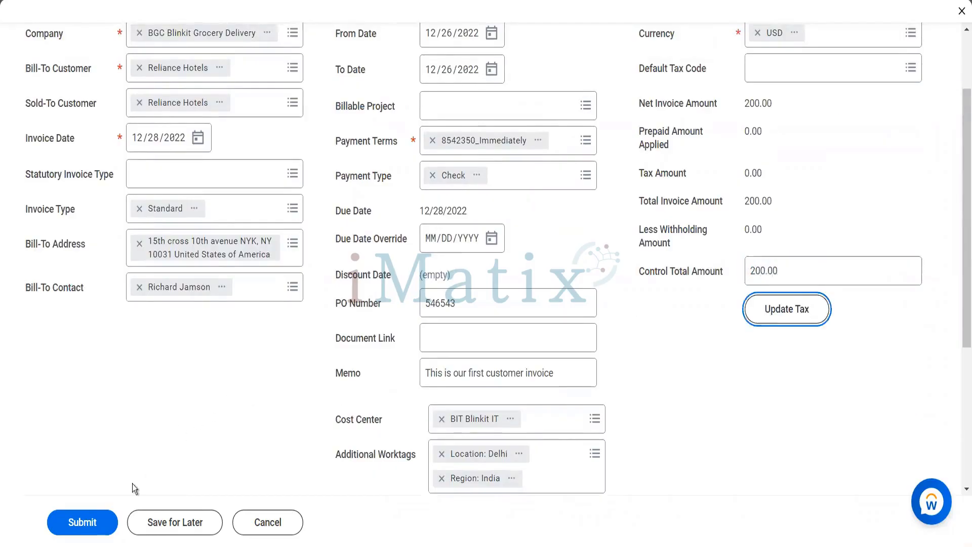
click(89, 513)
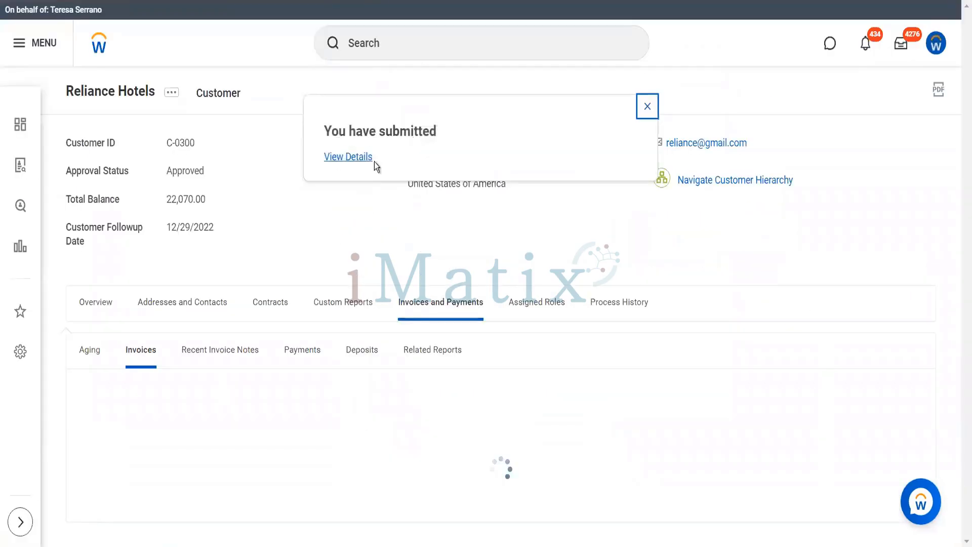
Open the submitted invoice Custinvblink#80's details and its related actions.
click(361, 158)
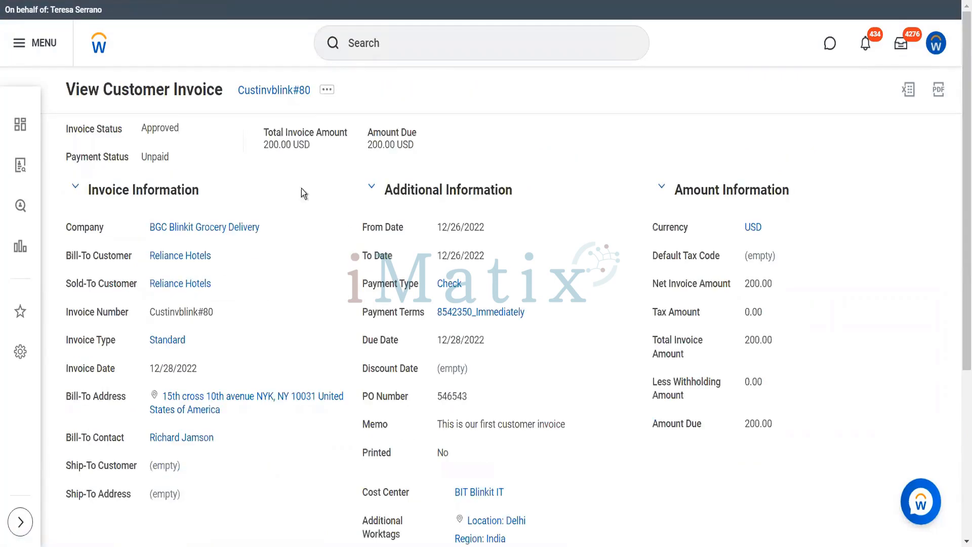
click(327, 91)
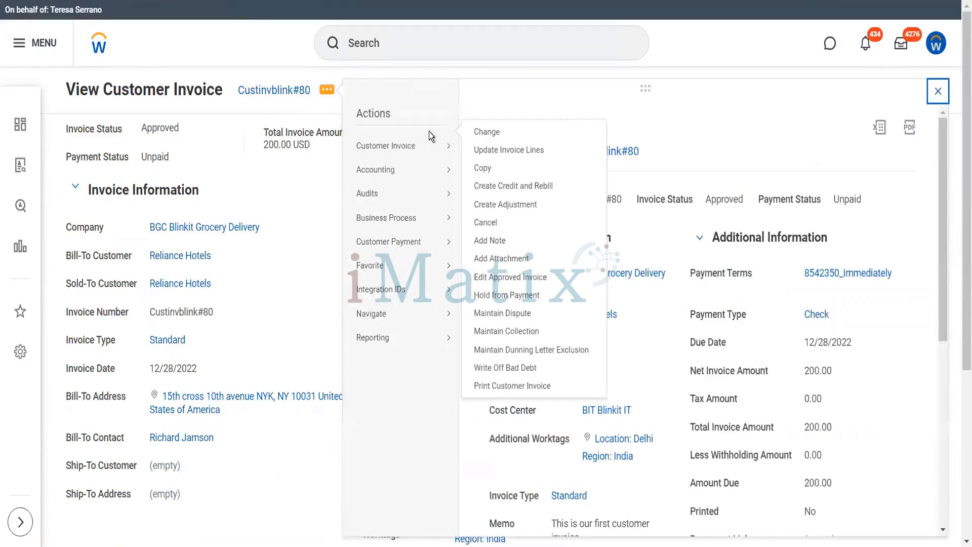
Add the note 'To check if the customer has received the items or not' with follow-up 12/31/2022.
click(499, 240)
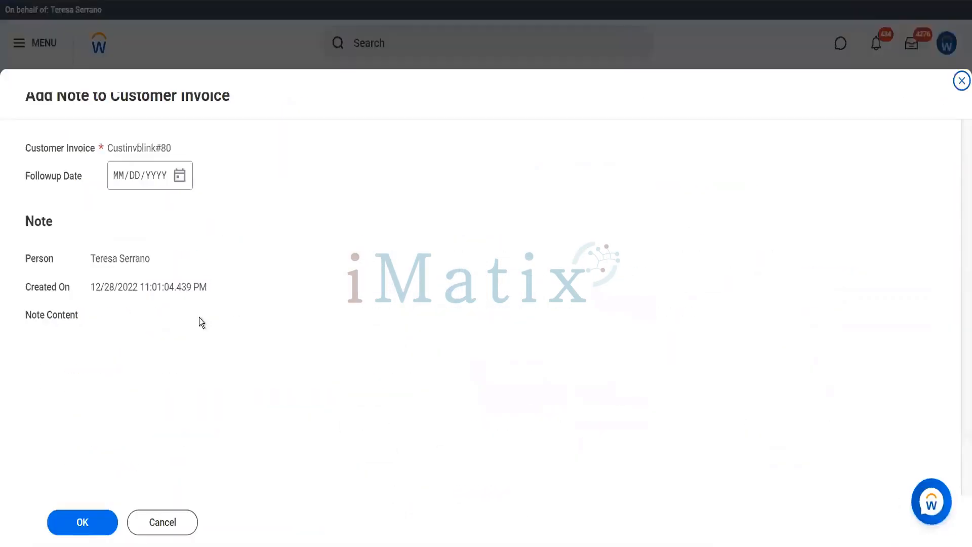
click(179, 181)
click(179, 180)
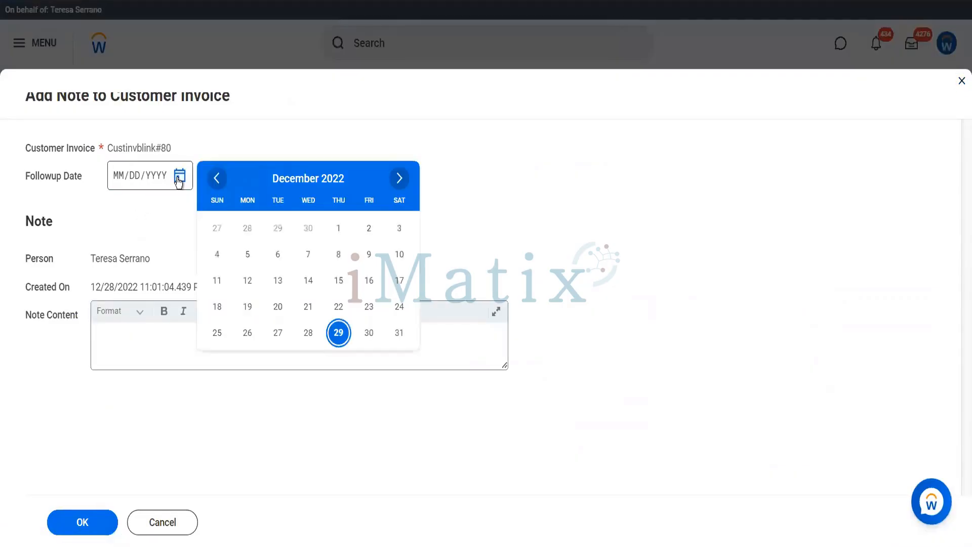
click(399, 332)
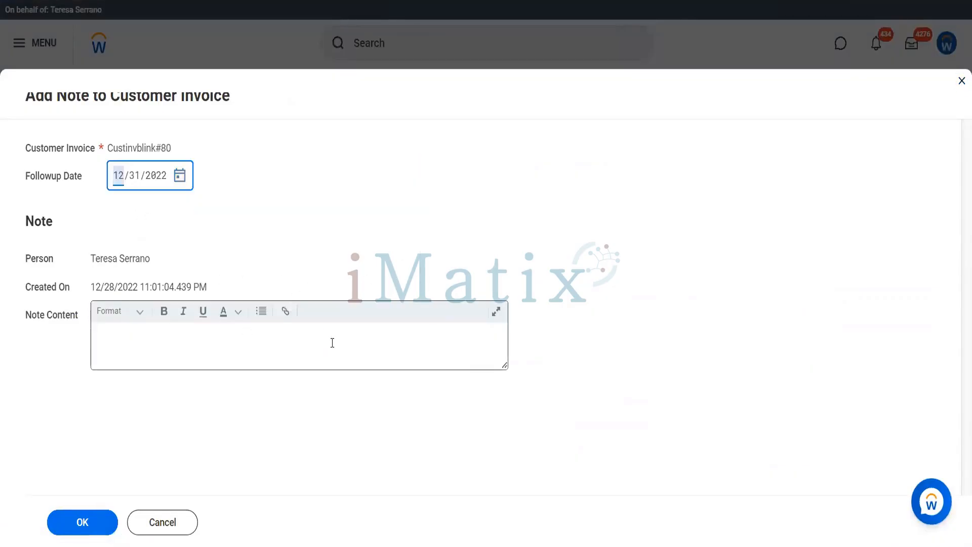
click(332, 343)
text(To)
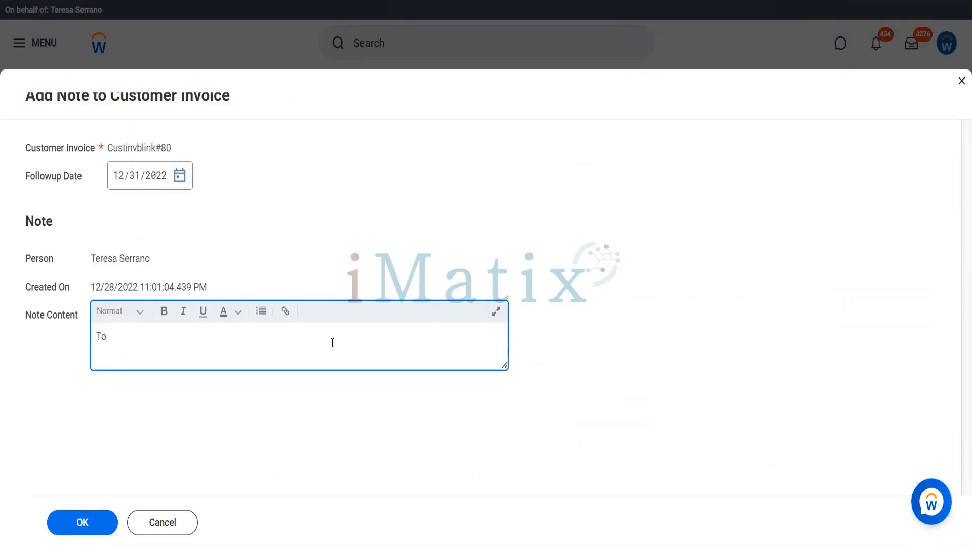
text( check if the customer has receive)
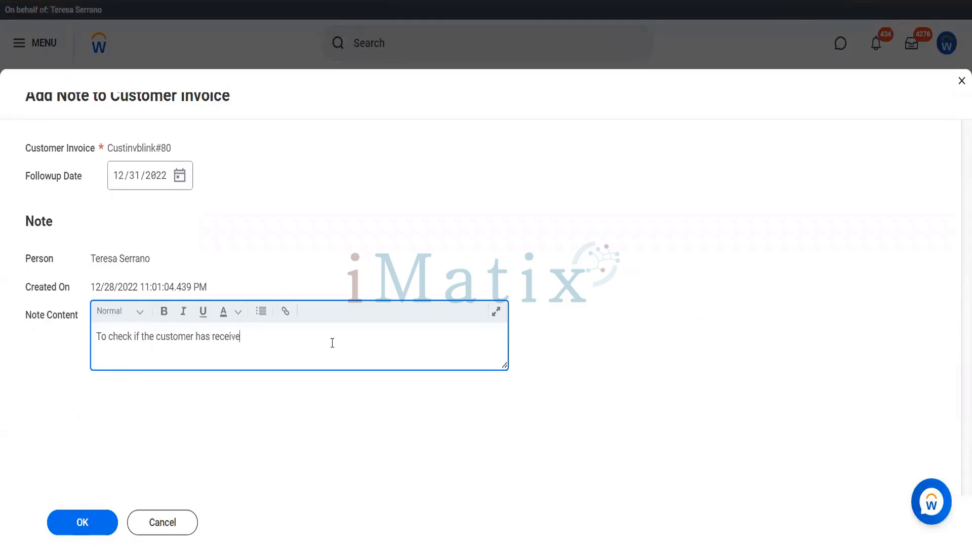
text(d the items or not)
click(83, 526)
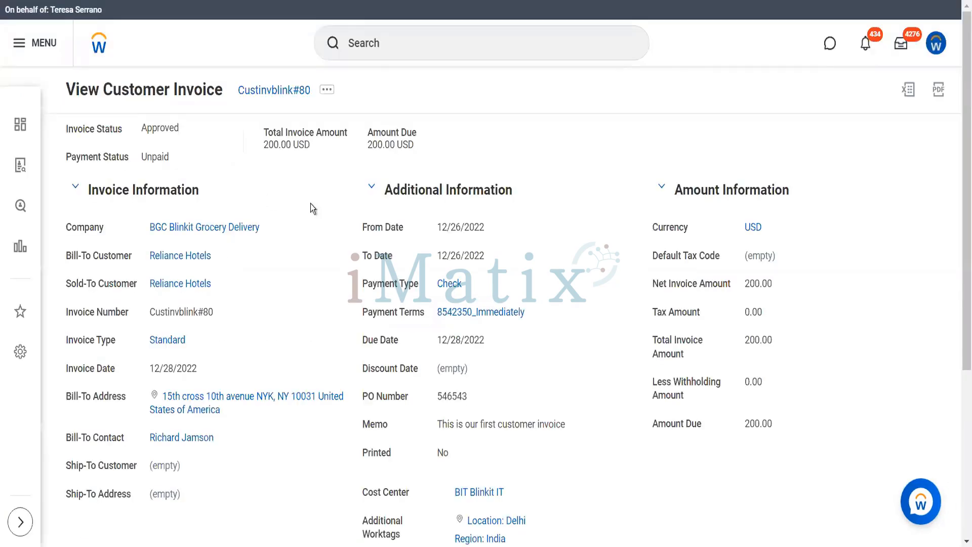
Check the Notes tab of invoice Custinvblink#80 to confirm the follow-up note is listed.
scroll(335, 287, down, 5)
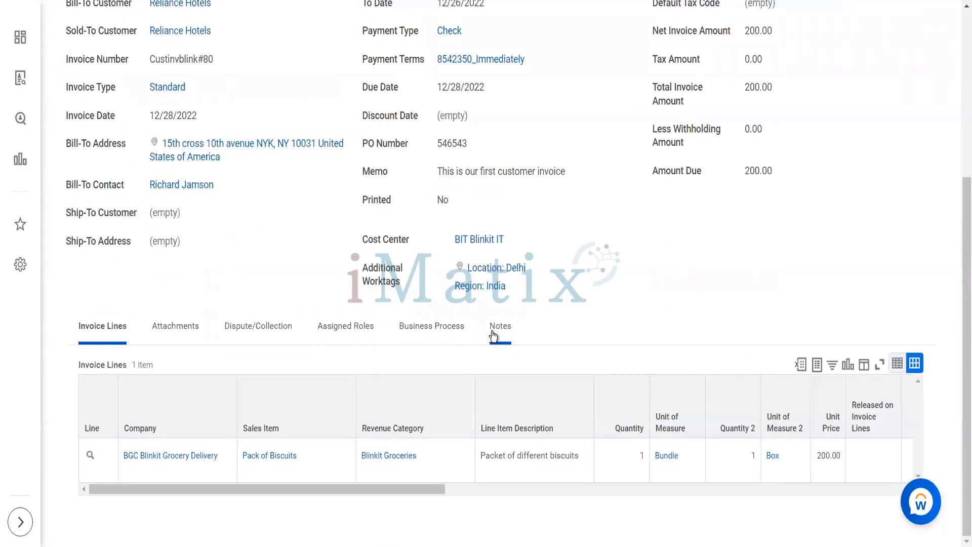
click(499, 327)
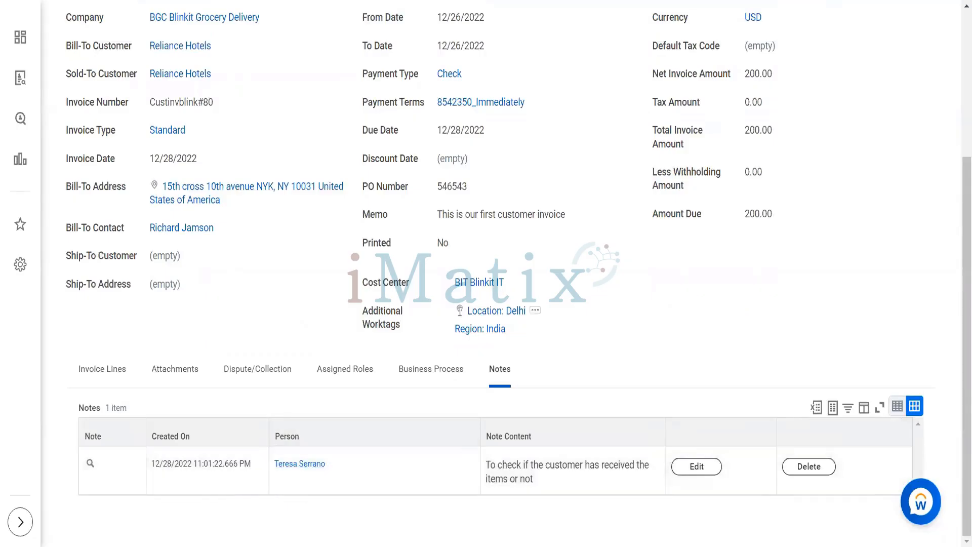
scroll(410, 132, up, 3)
Open the related actions for Custinvblink#80 and expand the Customer Payment submenu.
click(327, 54)
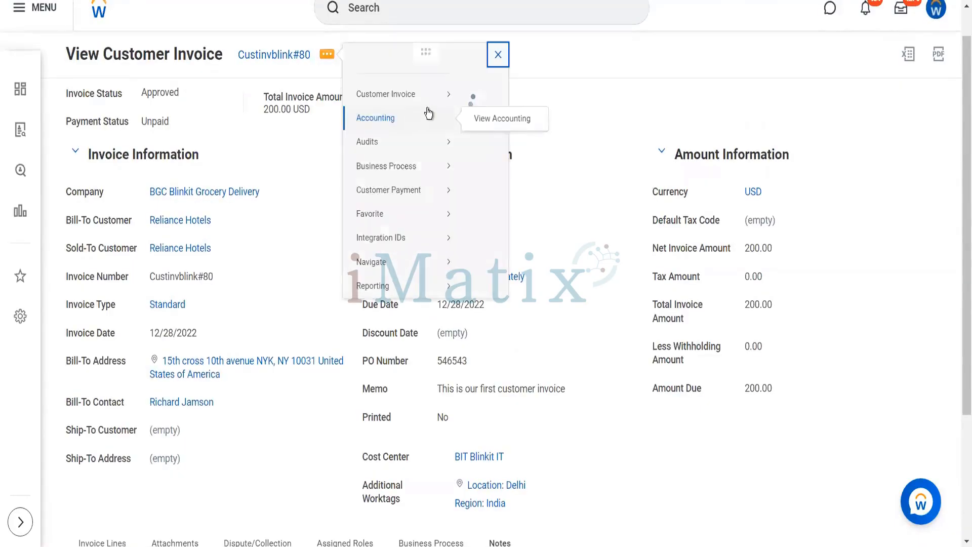
mouse_move(445, 109)
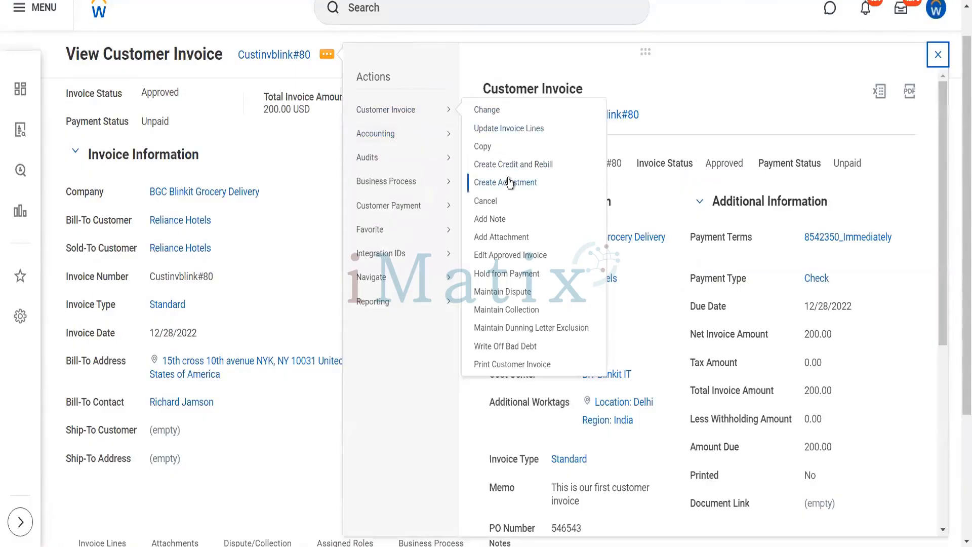
mouse_move(460, 204)
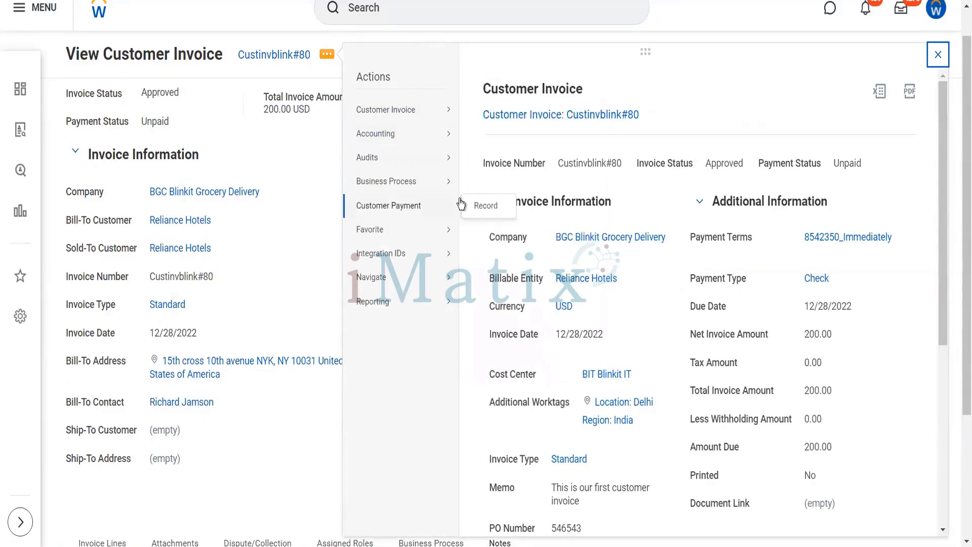
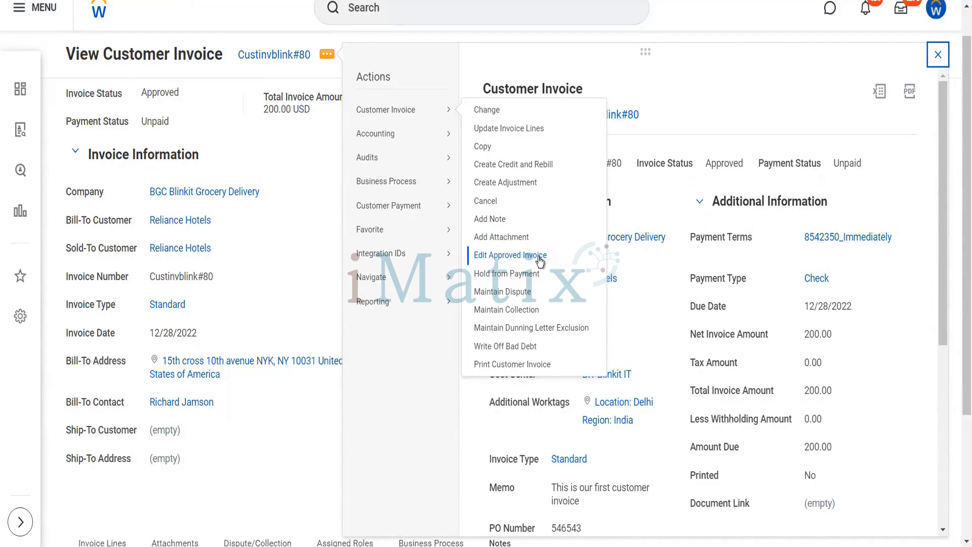
Abandon the open invoice edit and note forms without saving any changes.
click(540, 256)
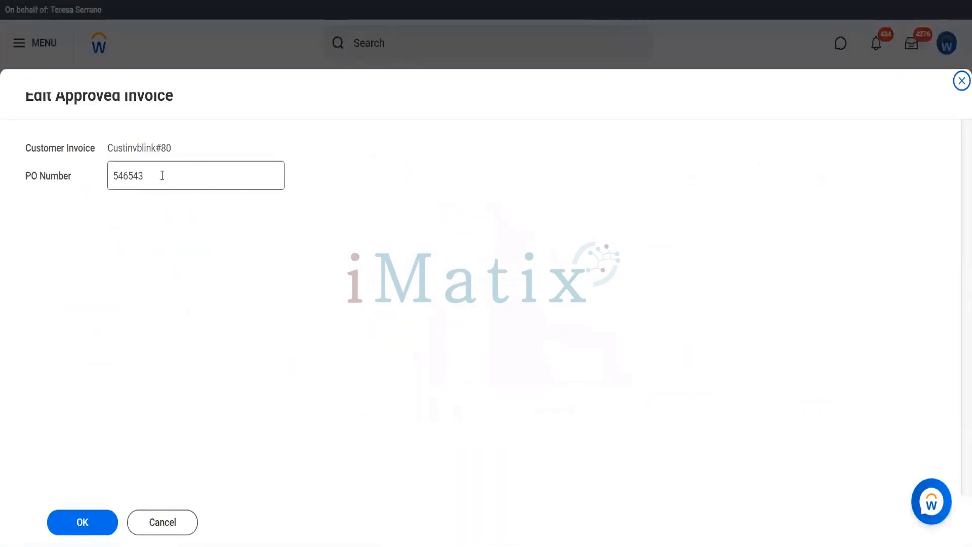
drag(162, 175, 128, 175)
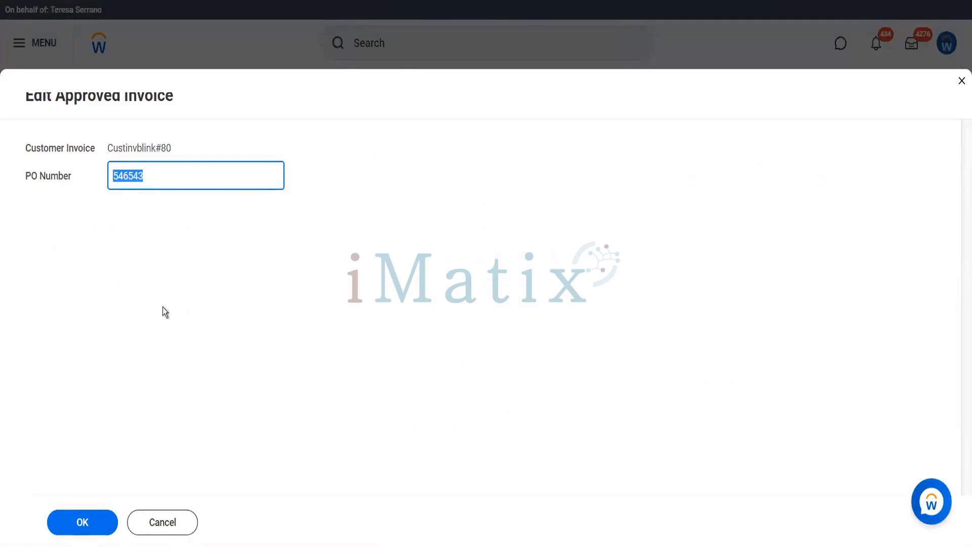
click(175, 523)
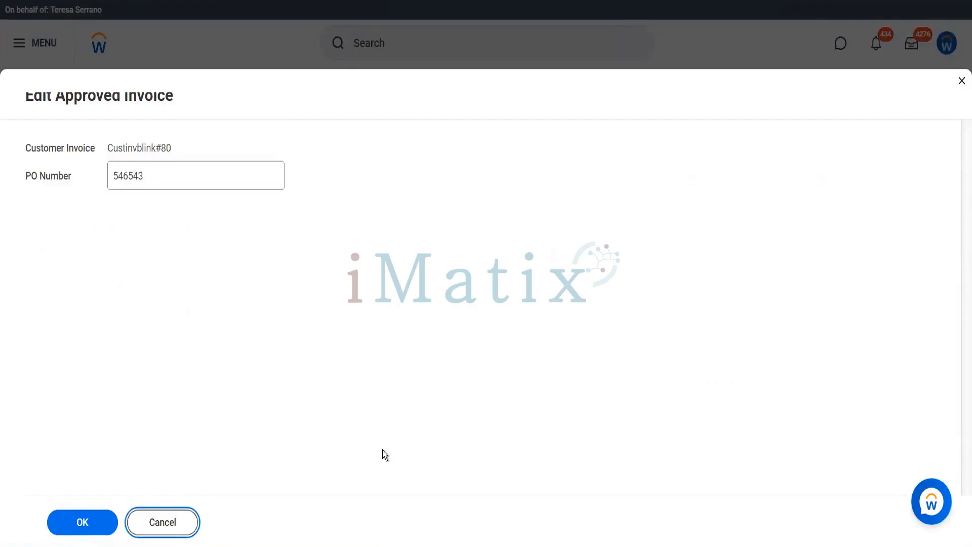
click(190, 519)
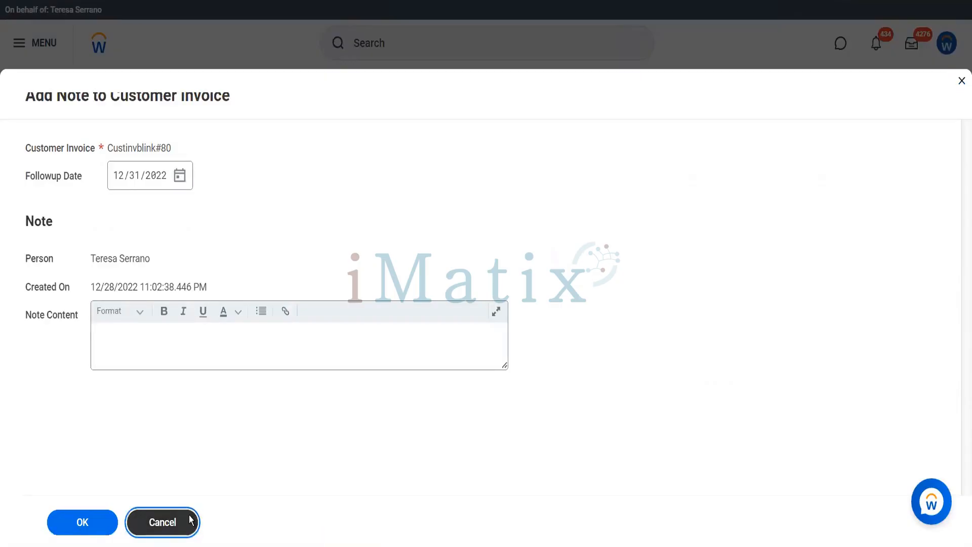
Place Custinvblink#80 on Hold from Payment from its Customer Invoice actions.
click(326, 90)
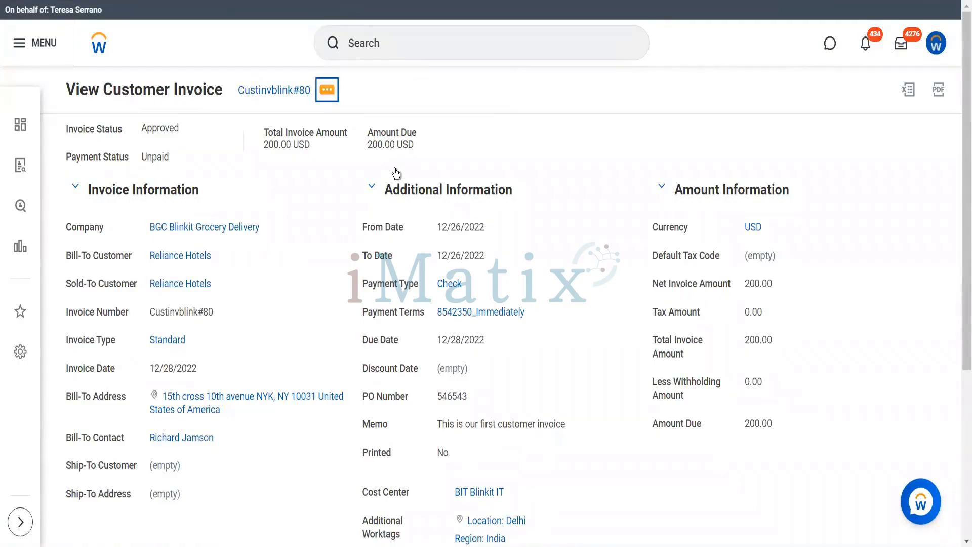
mouse_move(429, 142)
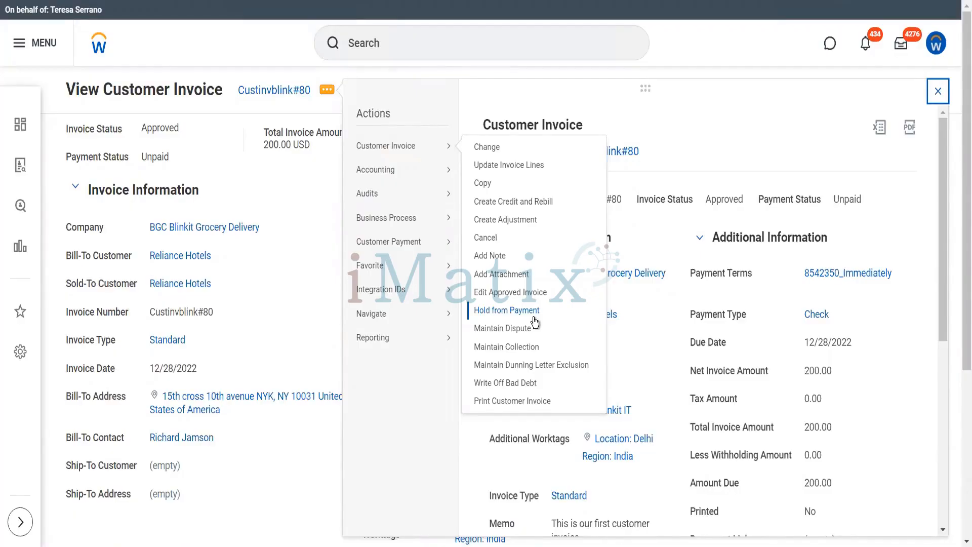
click(533, 315)
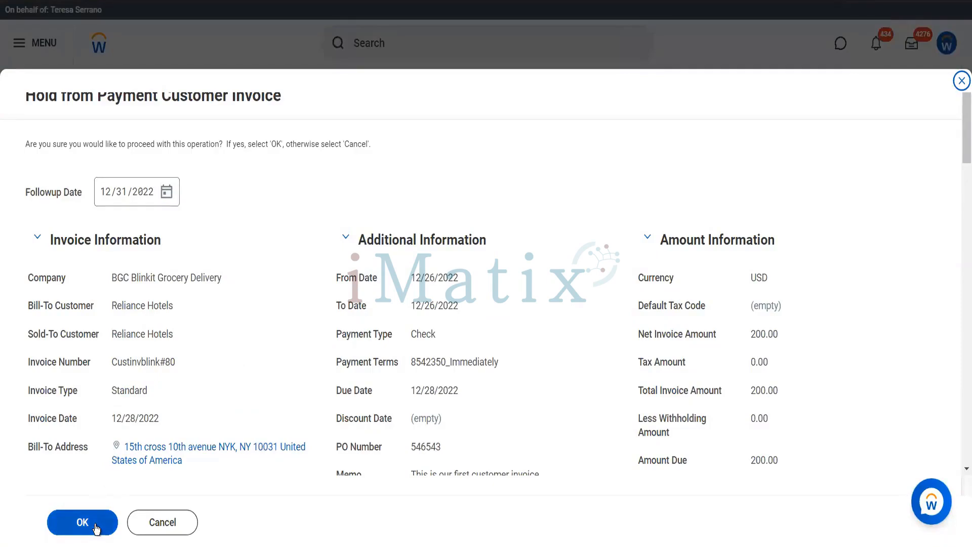
click(96, 528)
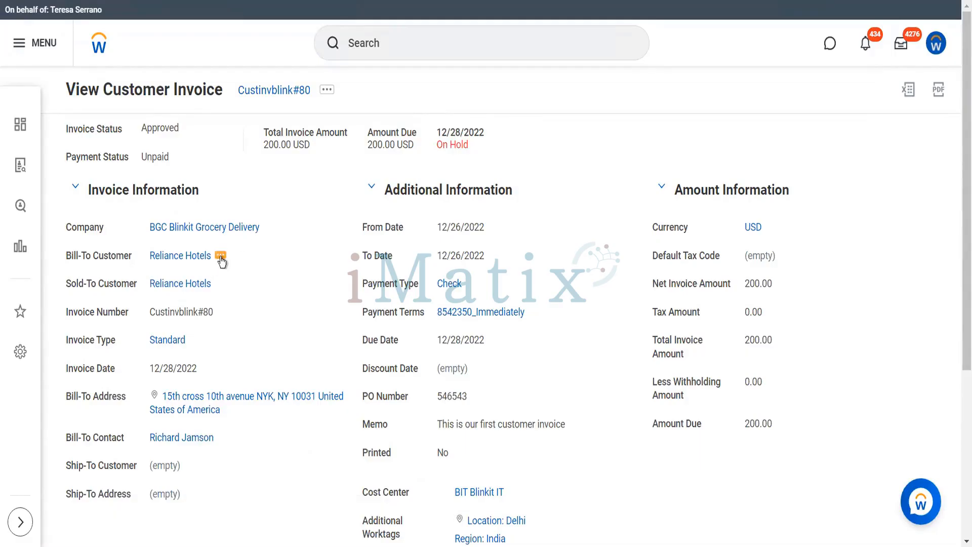
Browse the Reliance Hotels related actions, then bring up the actions for Custinvblink#80.
click(221, 257)
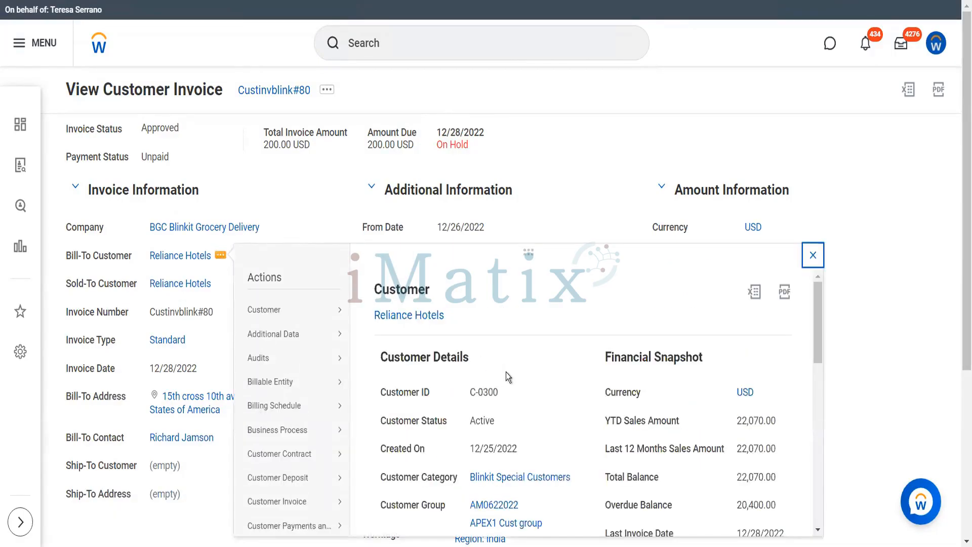
scroll(728, 400, down, 2)
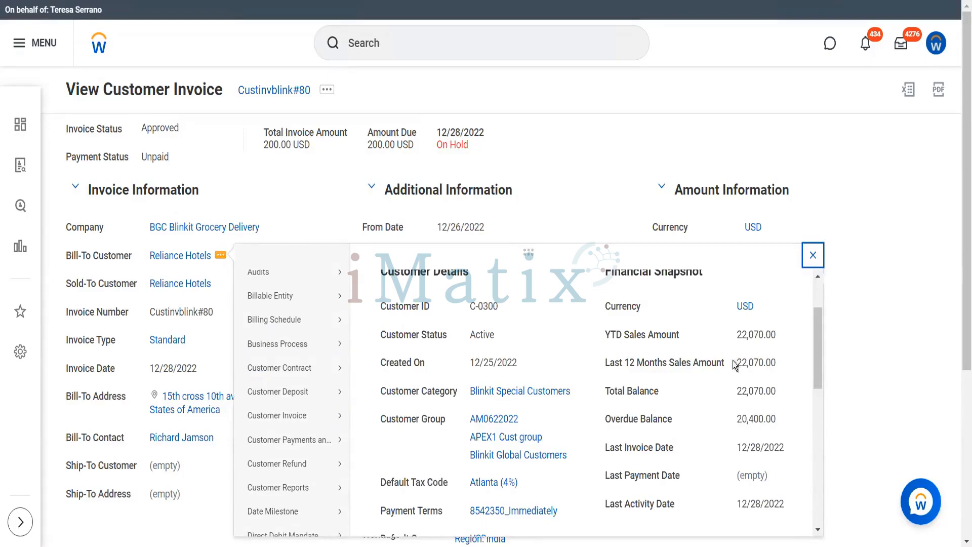
click(330, 97)
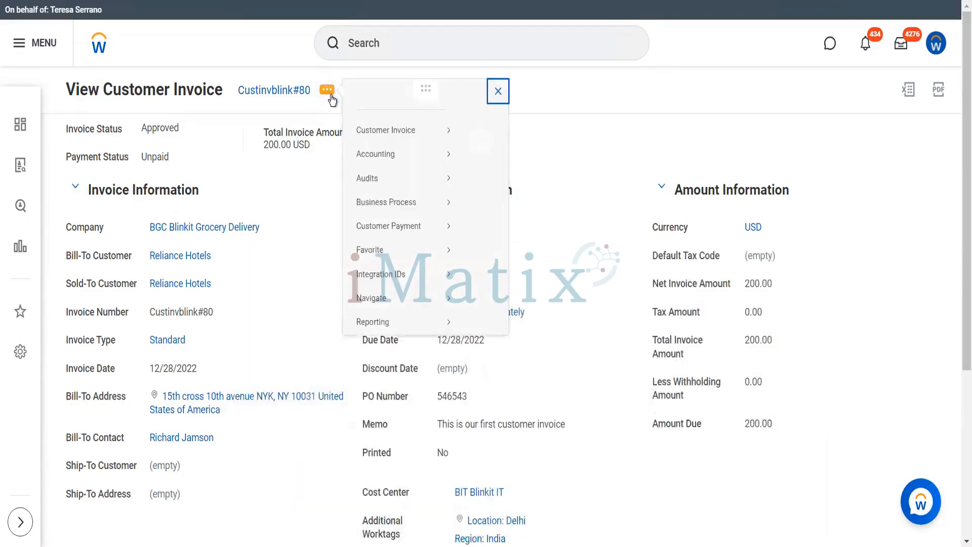
Use Allow Payment to release the hold on Custinvblink#80, then reopen its actions.
mouse_move(424, 133)
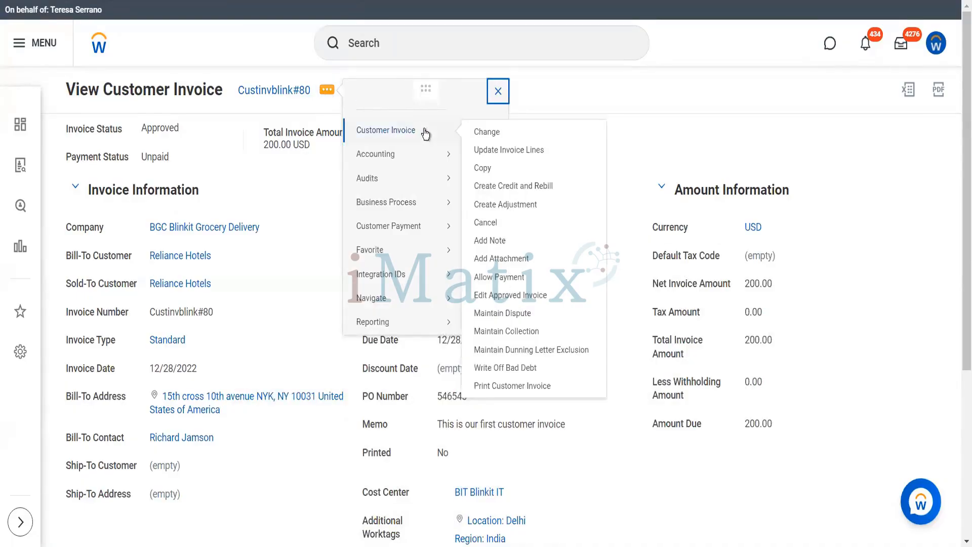
click(511, 278)
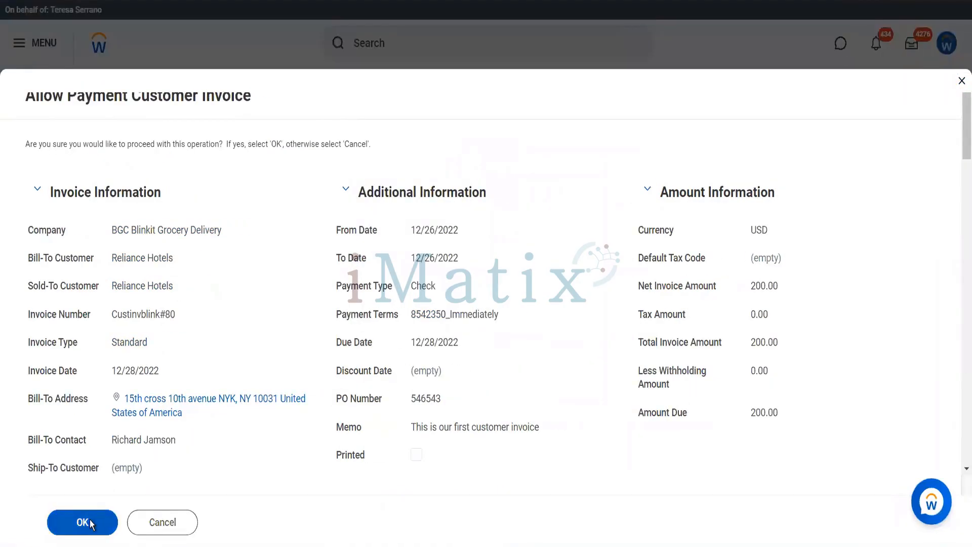
click(90, 522)
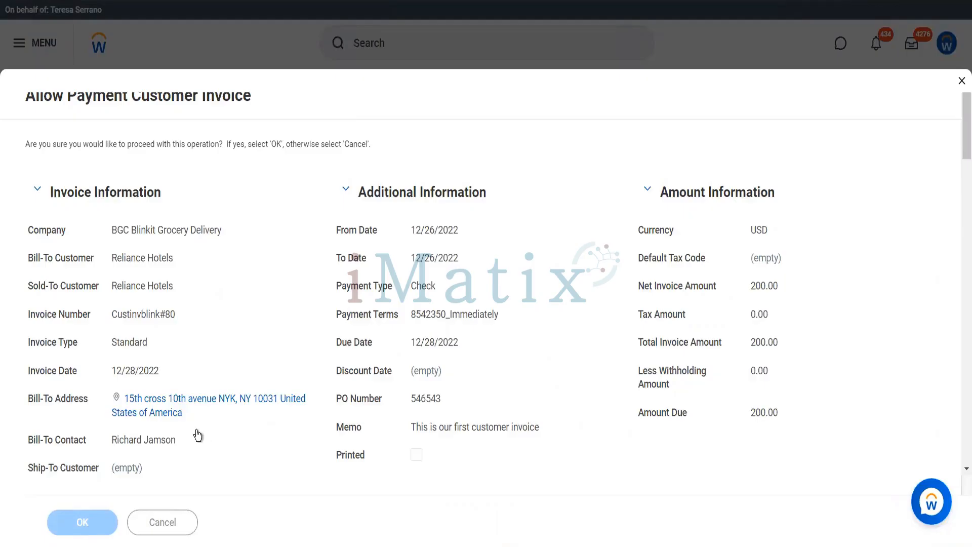
click(328, 91)
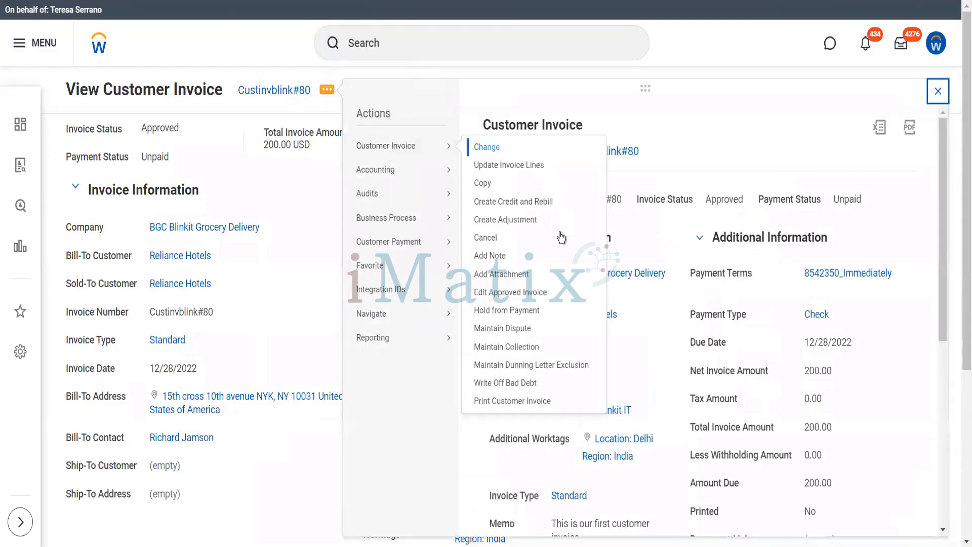
Mark Custinvblink#80 In Dispute for 50, reason Not Satisfied, dated 12/30/2022.
click(496, 329)
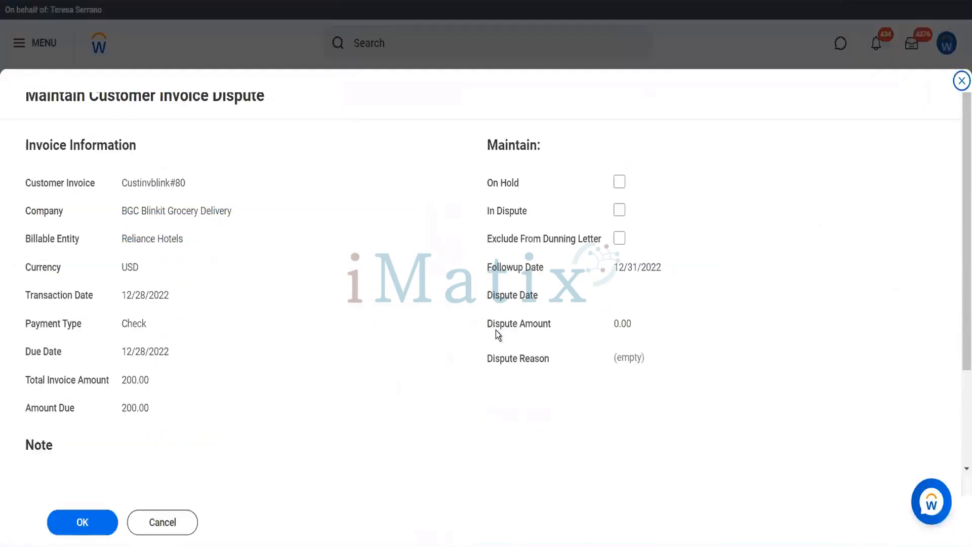
click(619, 211)
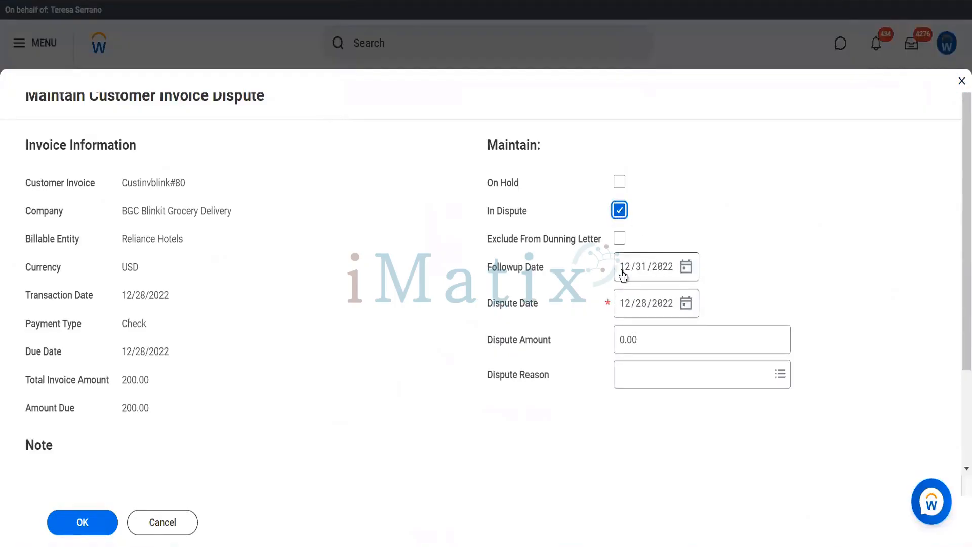
click(689, 308)
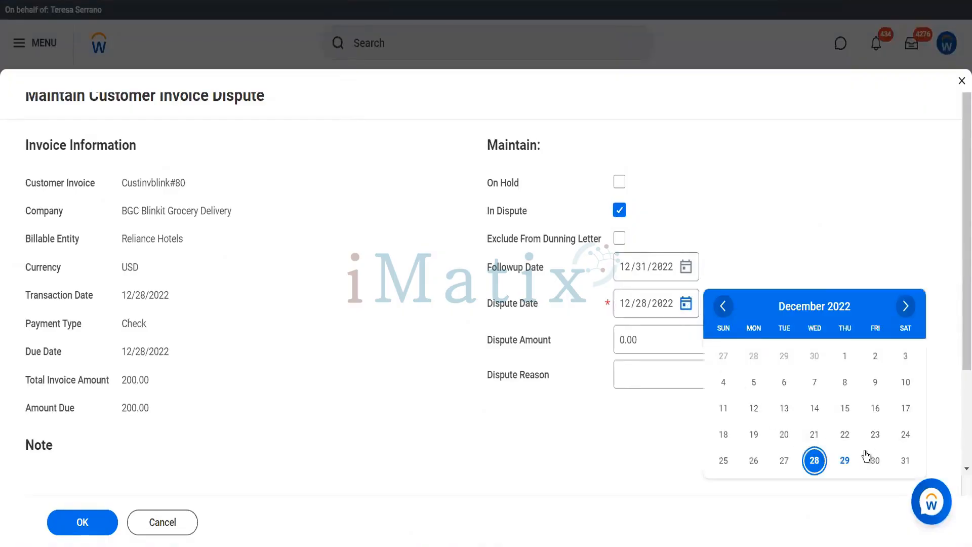
click(873, 460)
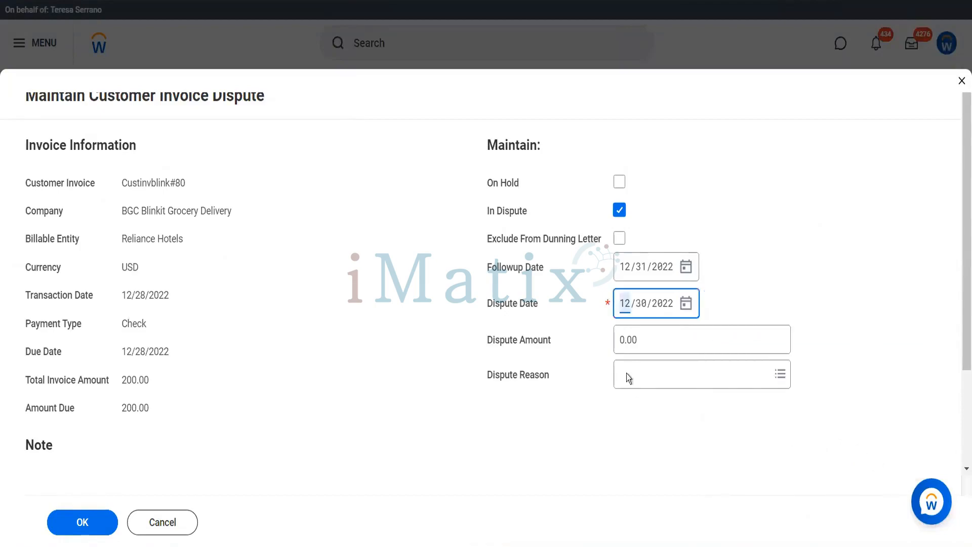
click(642, 339)
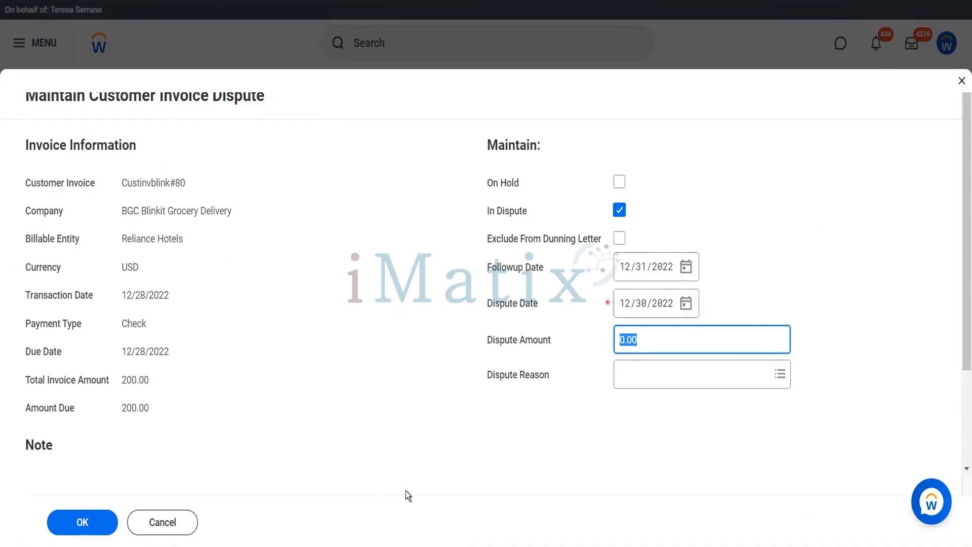
text(50)
key(Tab)
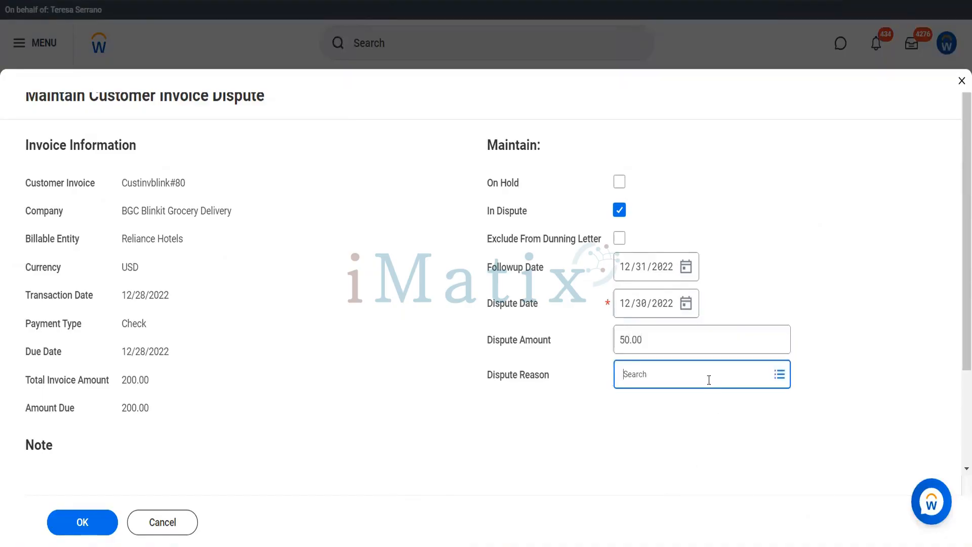
click(663, 376)
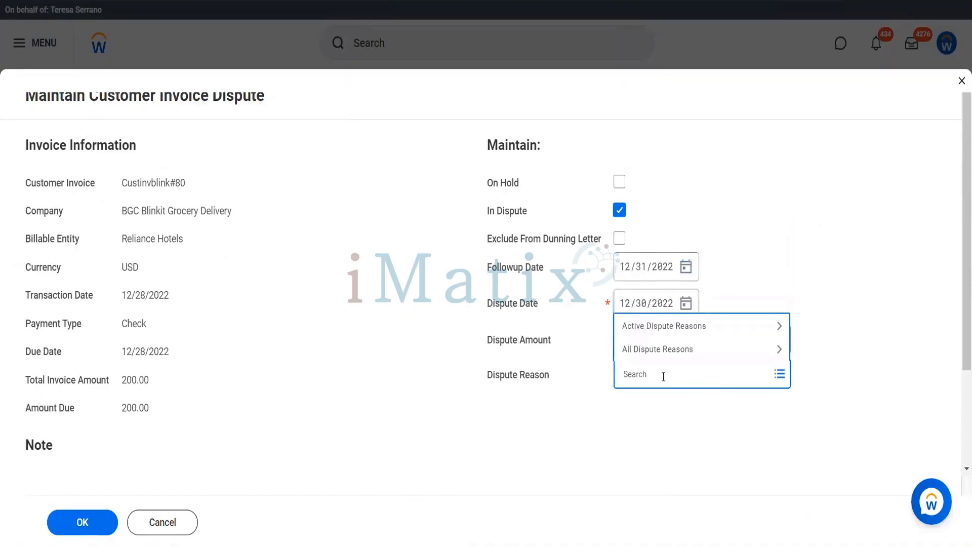
click(658, 326)
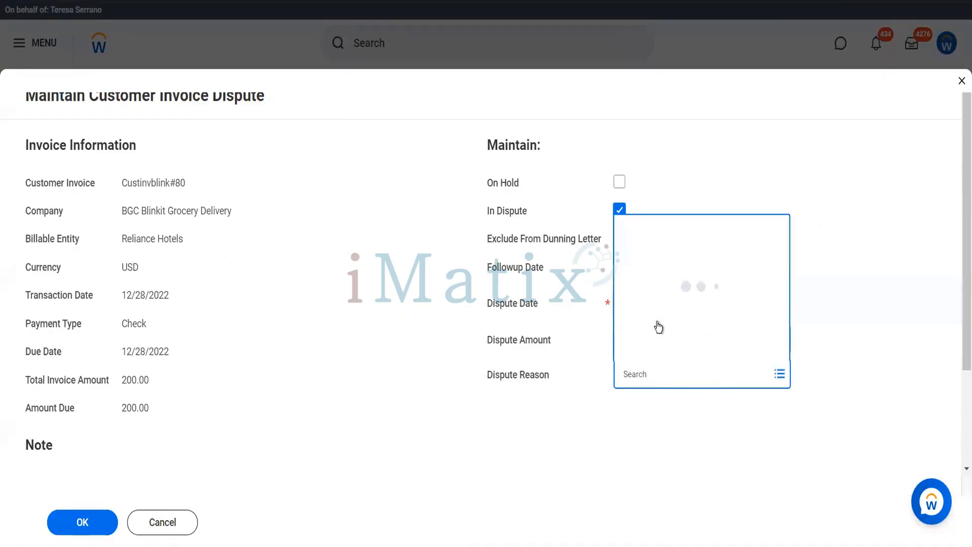
click(658, 327)
click(412, 390)
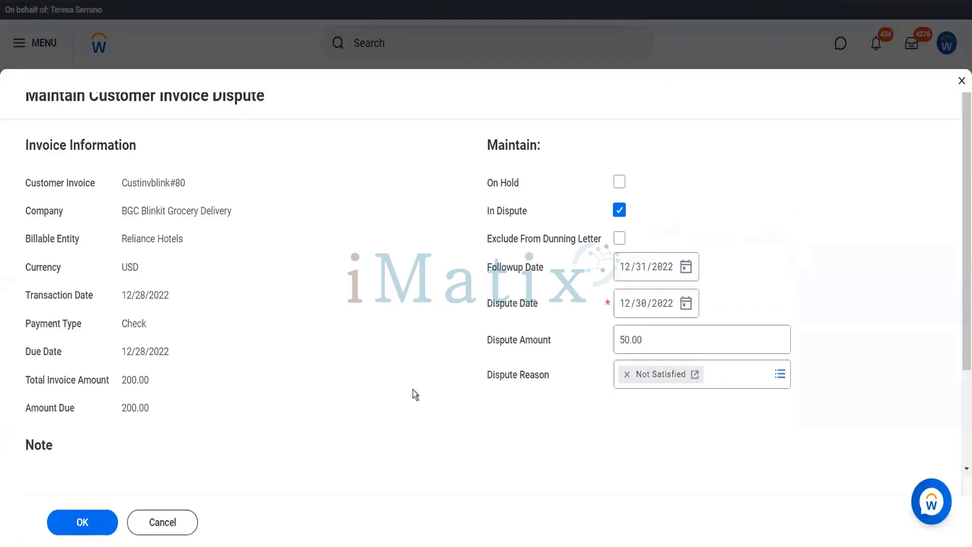
click(92, 521)
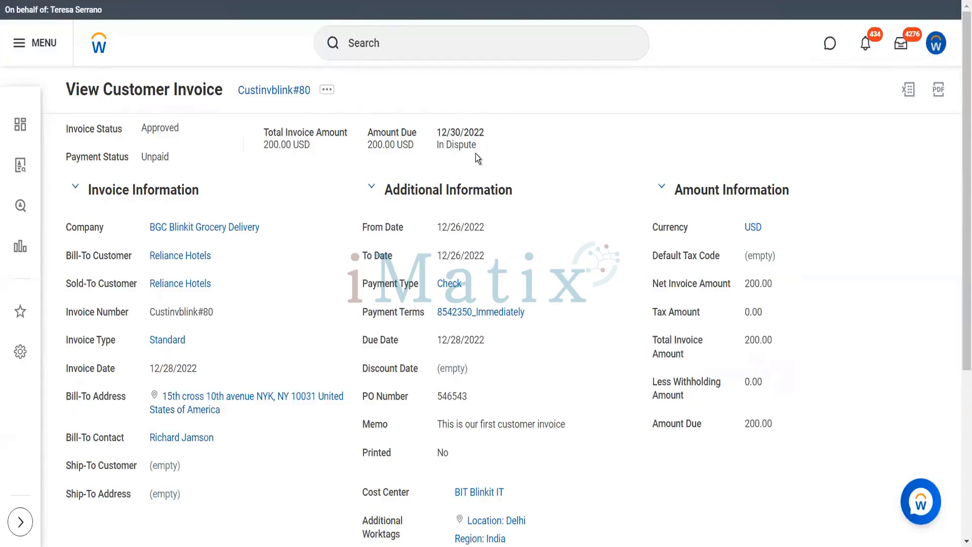
Uncheck In Dispute in Maintain Dispute for Custinvblink#80 and save.
scroll(558, 268, down, 5)
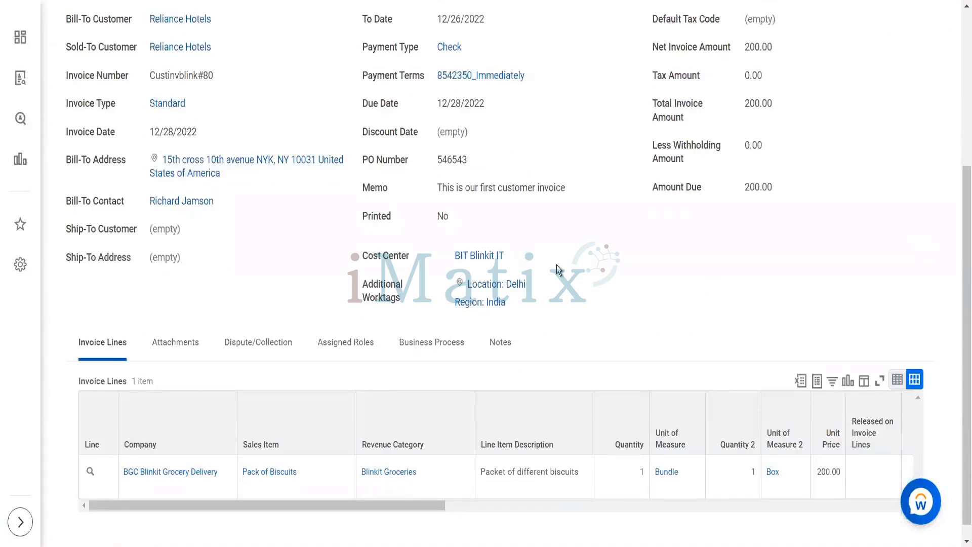
scroll(557, 269, up, 5)
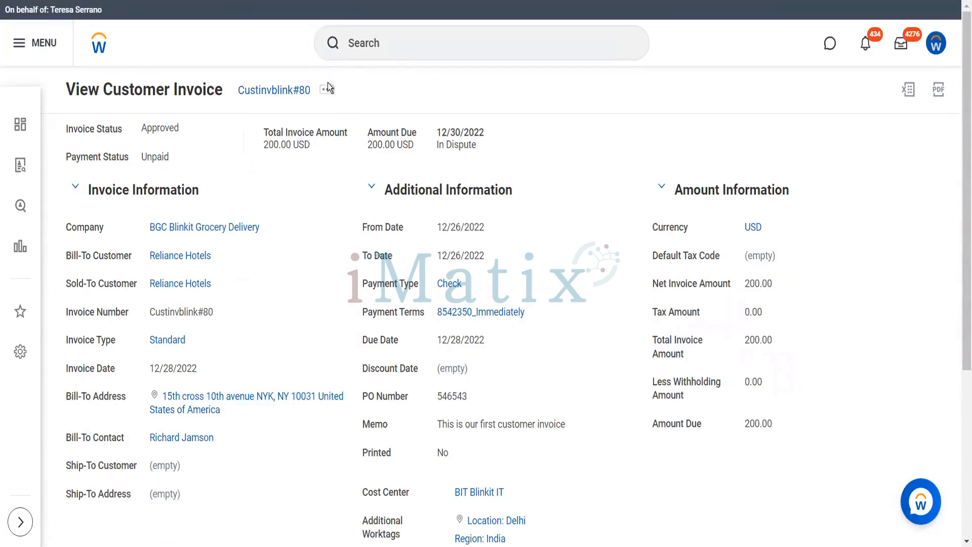
click(327, 95)
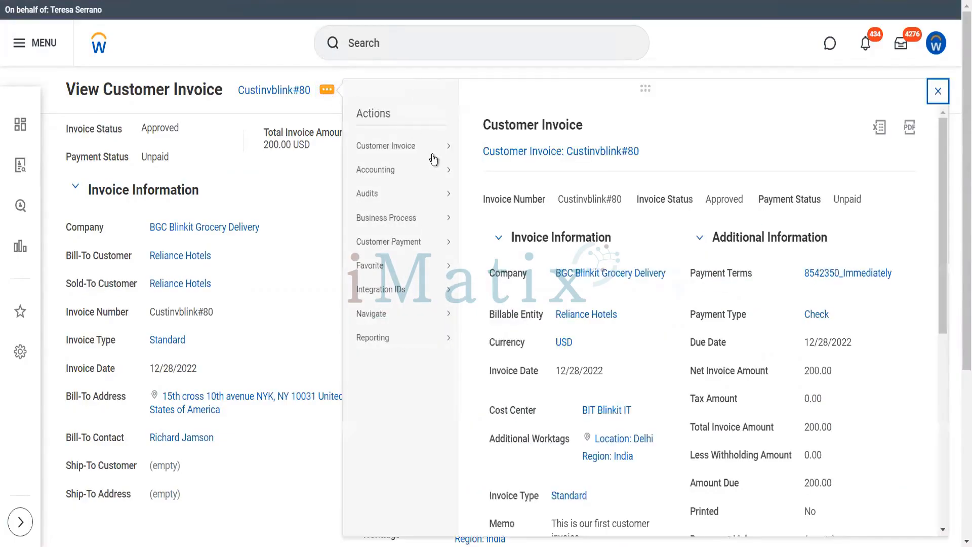
mouse_move(432, 148)
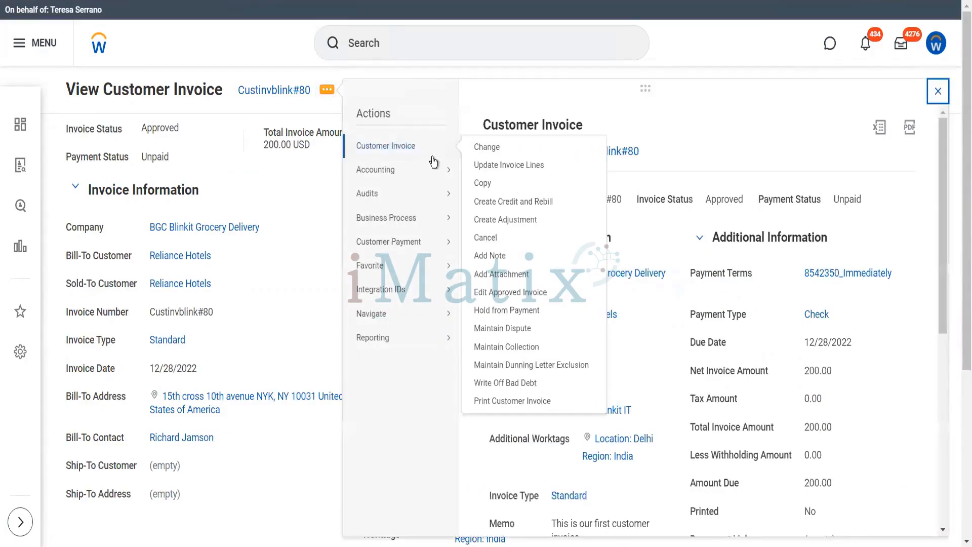
click(525, 332)
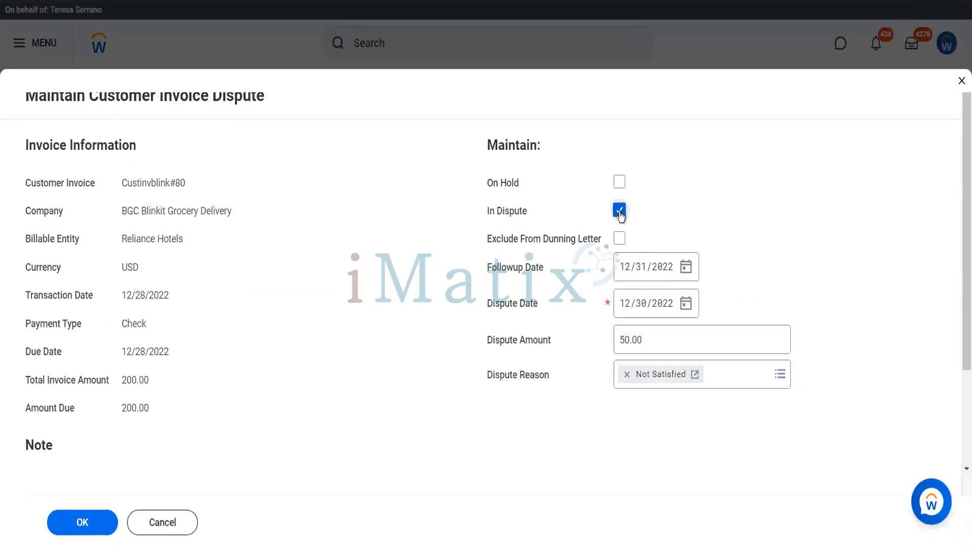
click(619, 210)
click(71, 525)
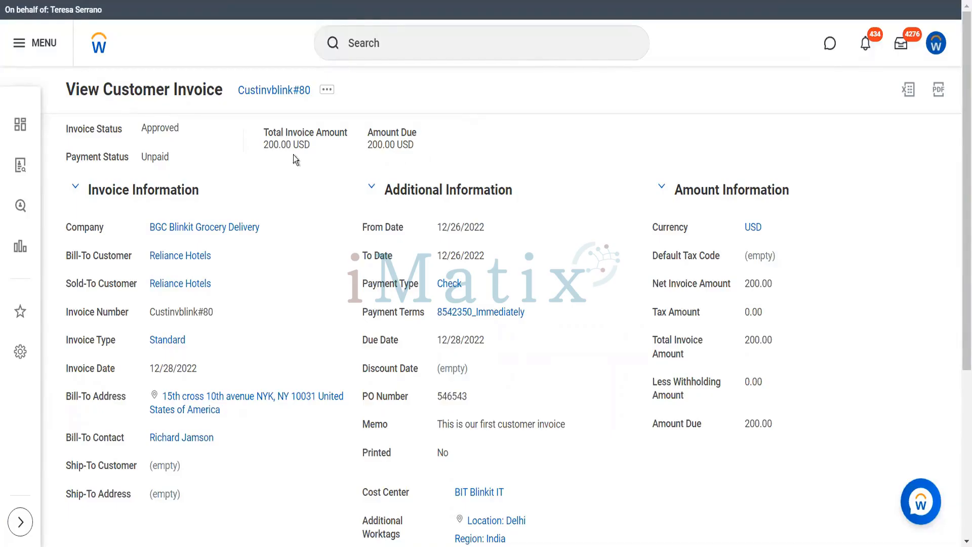
Check In Collection, set Payment Amount Promised to 150 and collection code 2nd Notice.
click(327, 91)
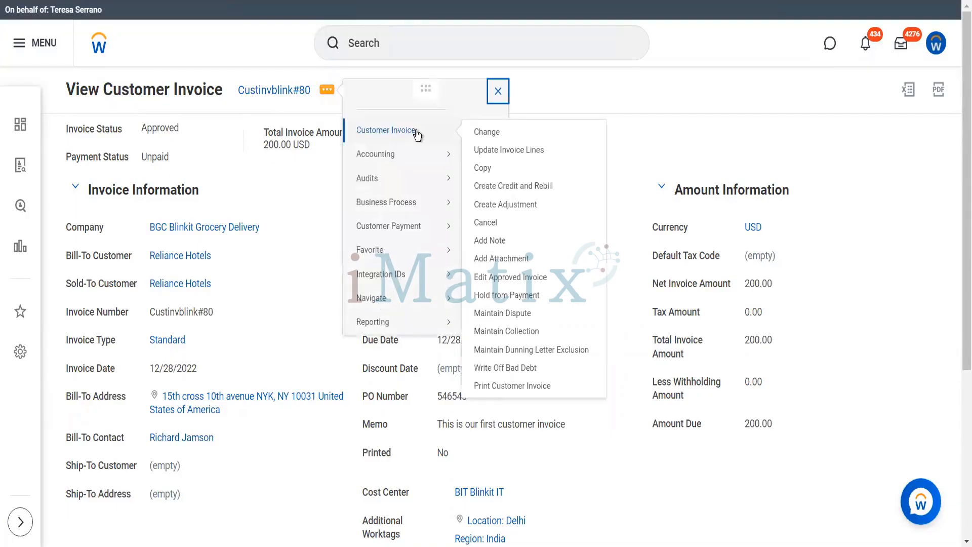
click(522, 332)
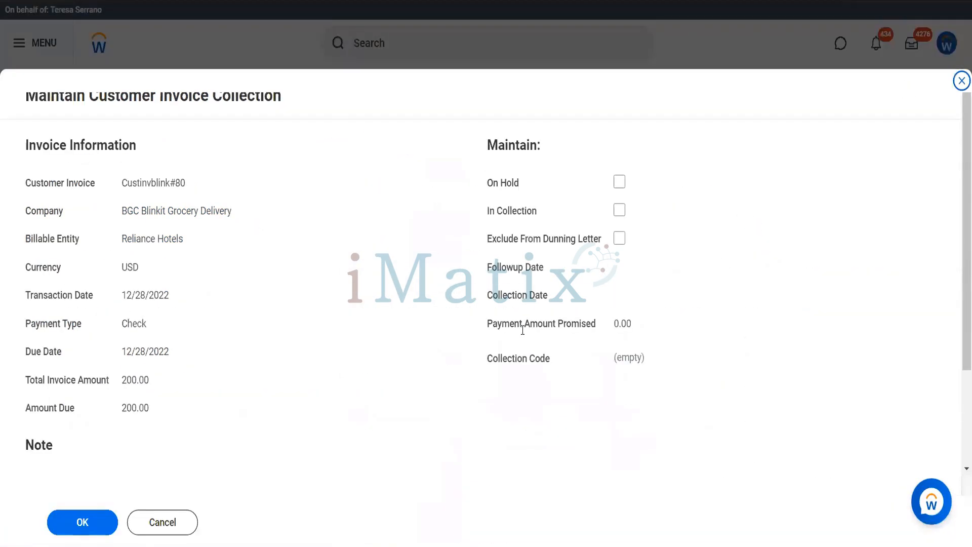
click(621, 214)
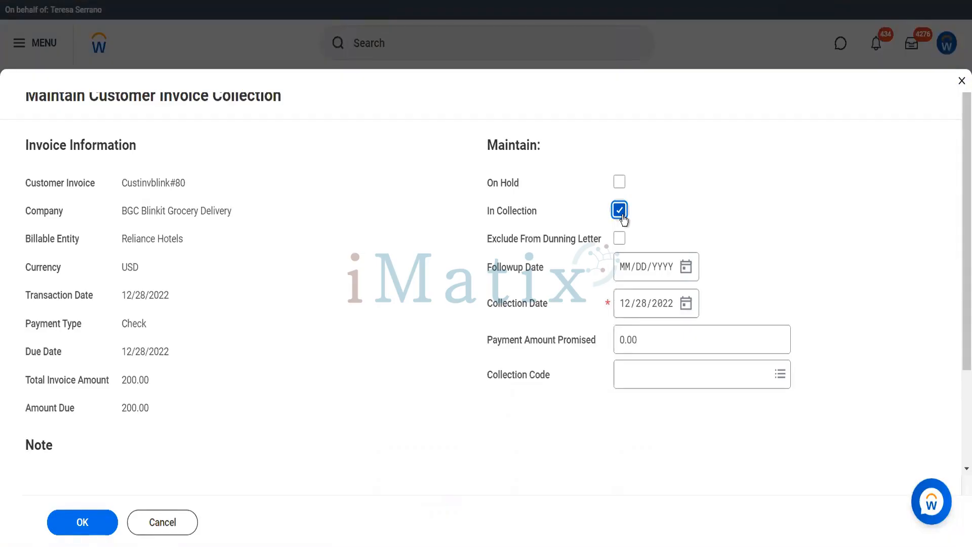
click(634, 339)
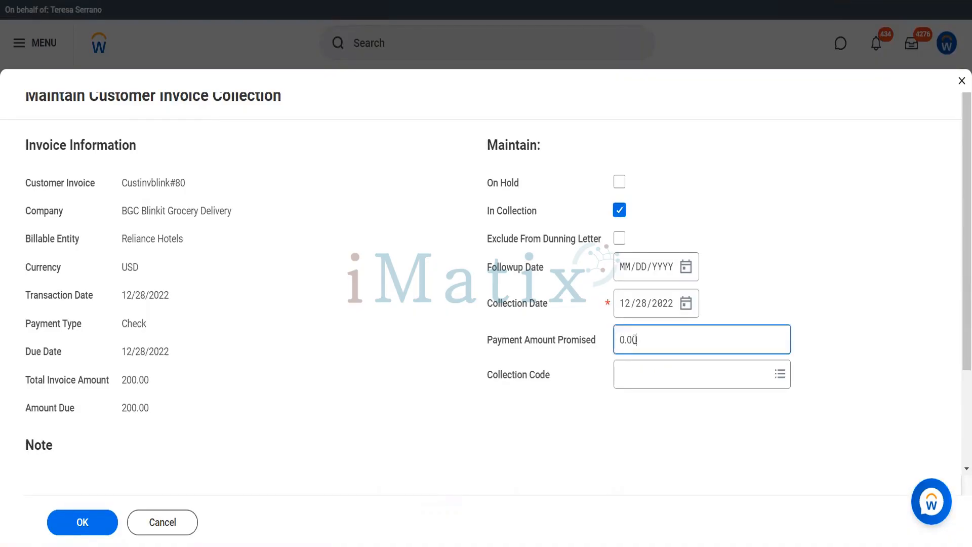
drag(644, 339, 601, 342)
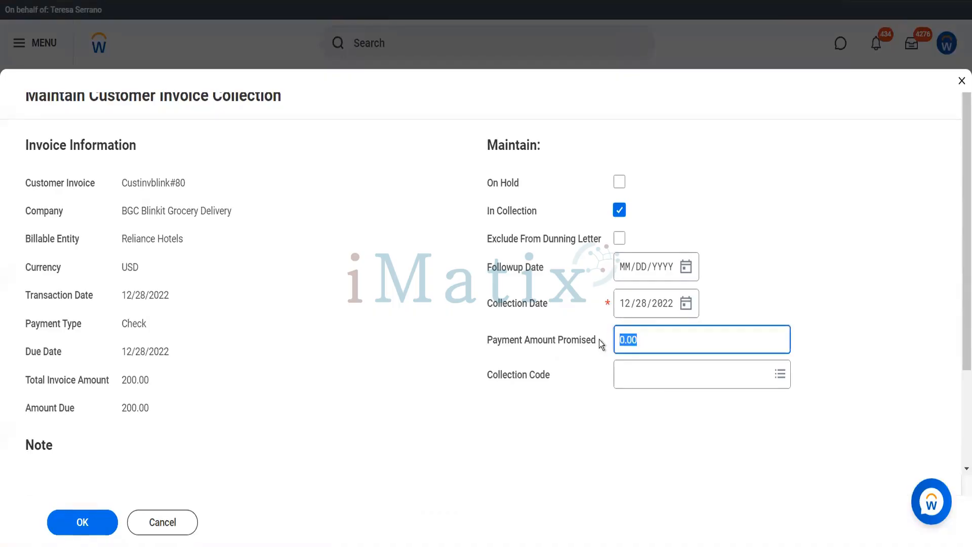
text(150)
key(Tab)
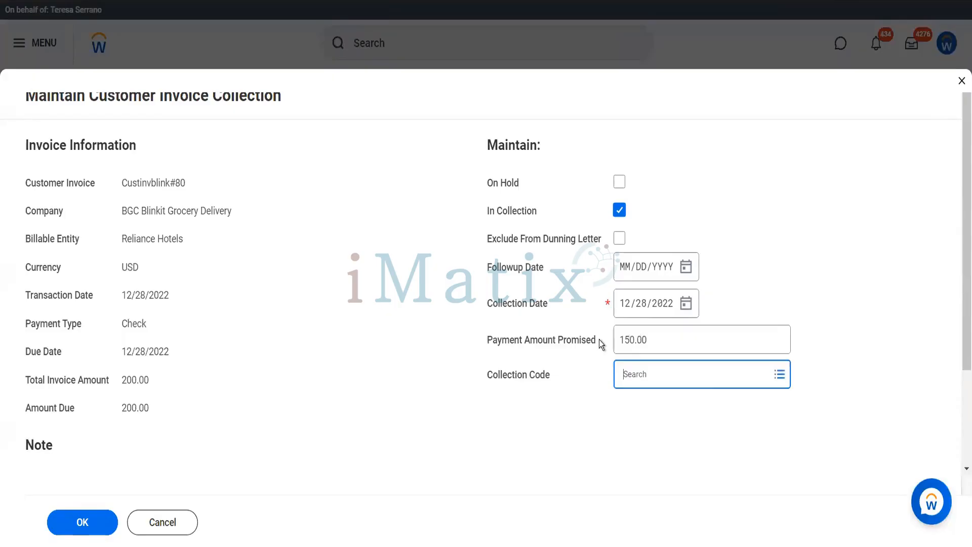
click(710, 382)
click(694, 357)
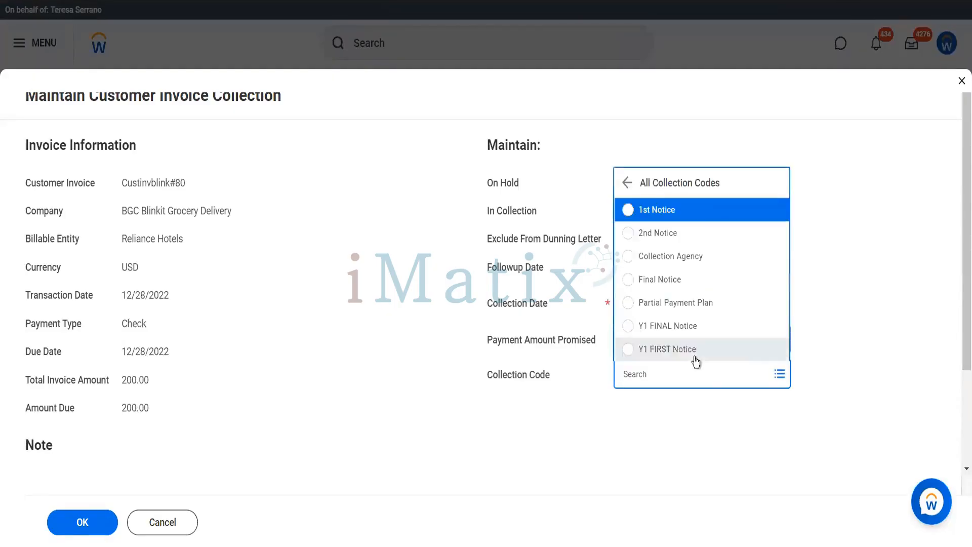
click(657, 233)
click(85, 523)
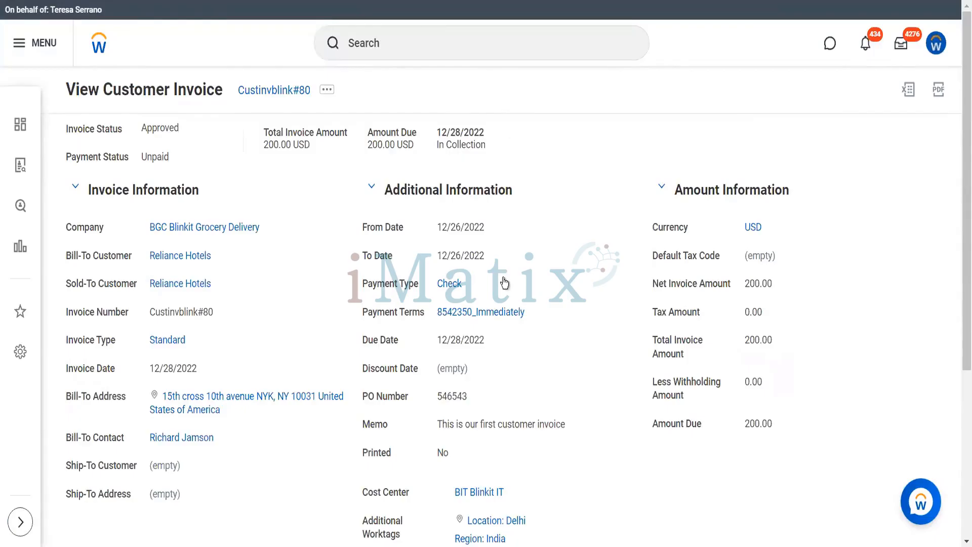
Uncheck In Collection in Maintain Collection for Custinvblink#80 and save.
scroll(504, 282, down, 4)
scroll(502, 278, up, 4)
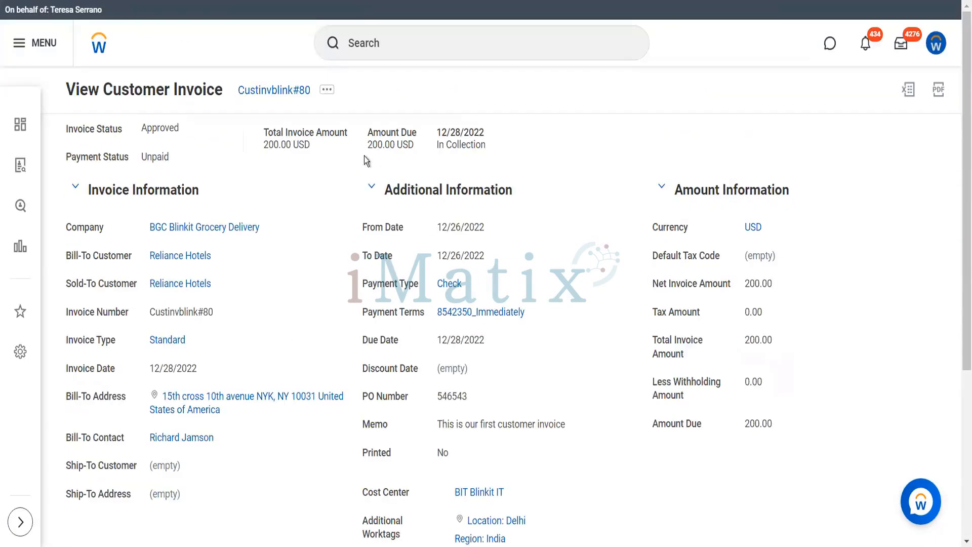
click(327, 91)
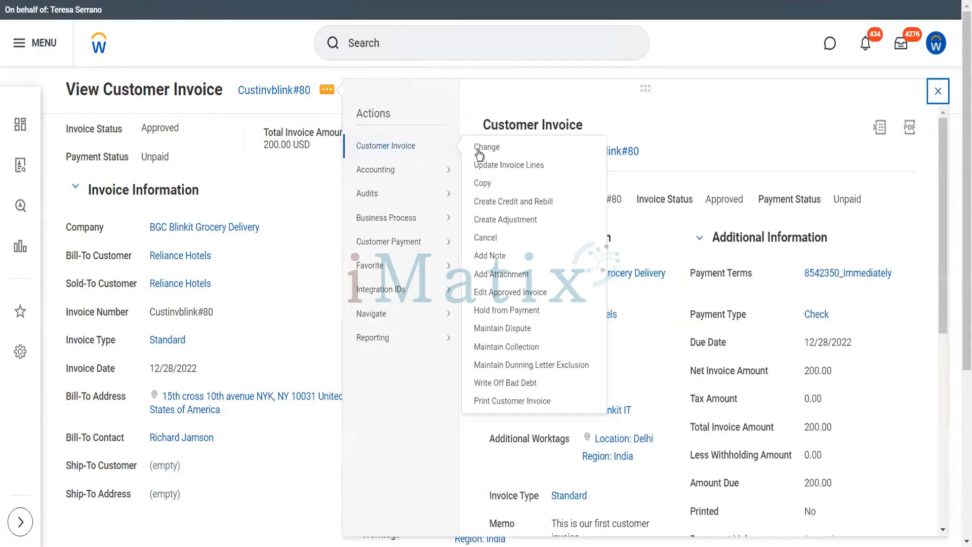
click(521, 349)
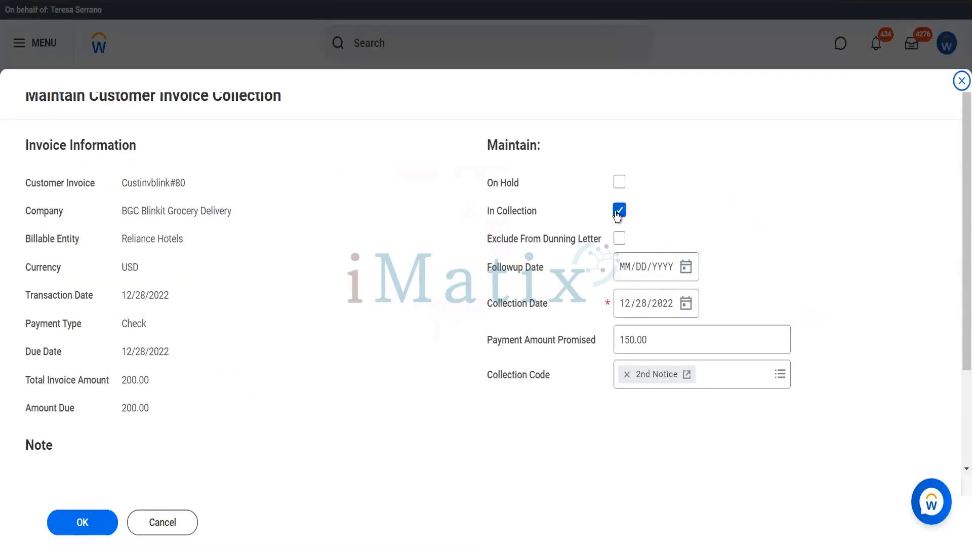
click(618, 210)
click(90, 526)
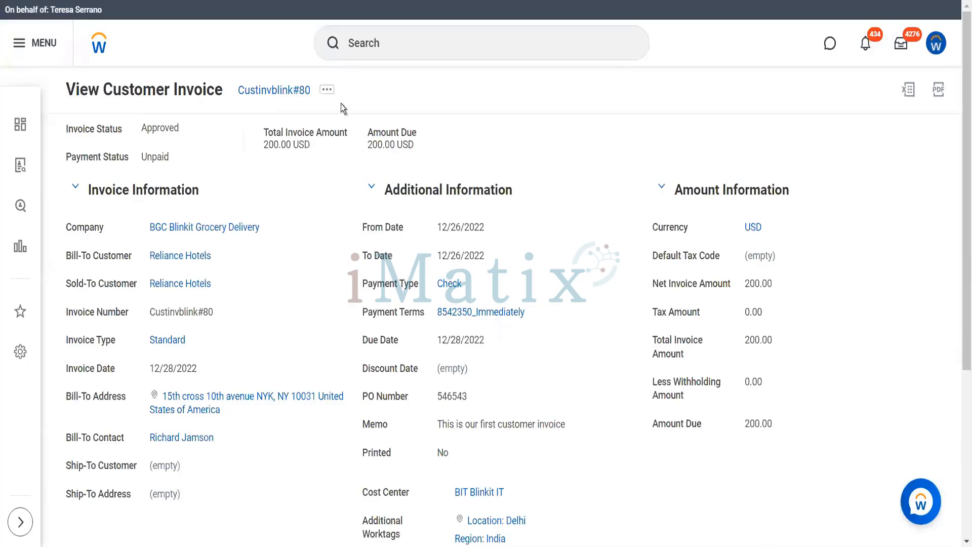
click(327, 92)
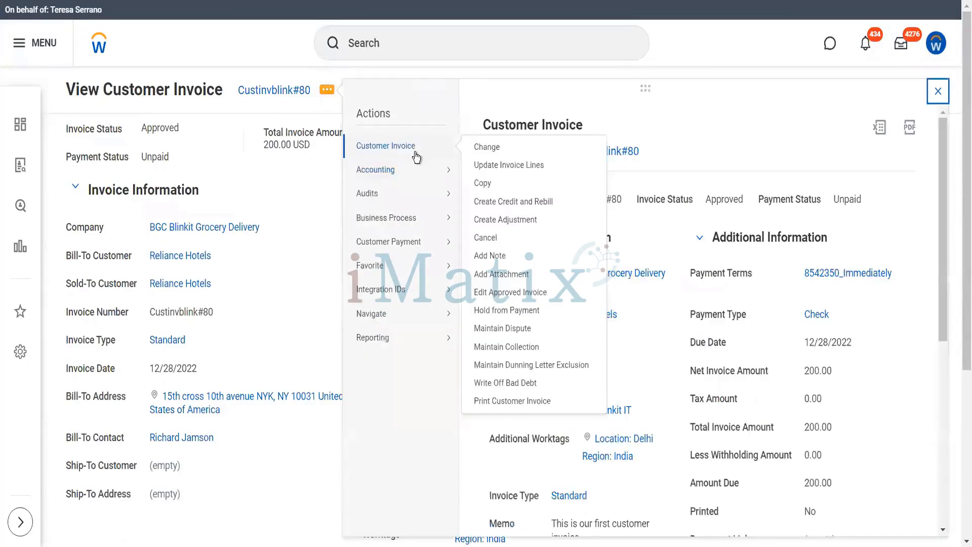
Back out of the invoice change, collection and dispute forms without saving.
click(416, 157)
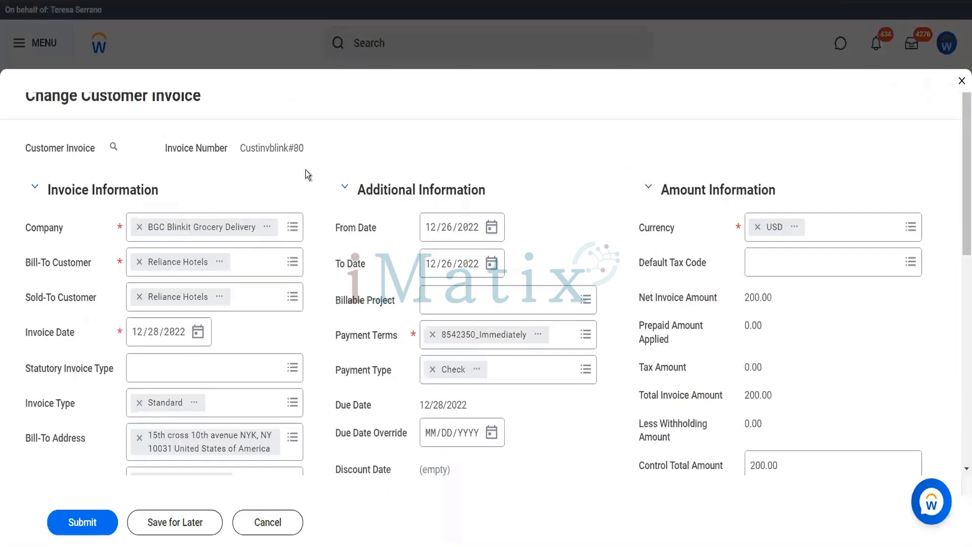
click(280, 536)
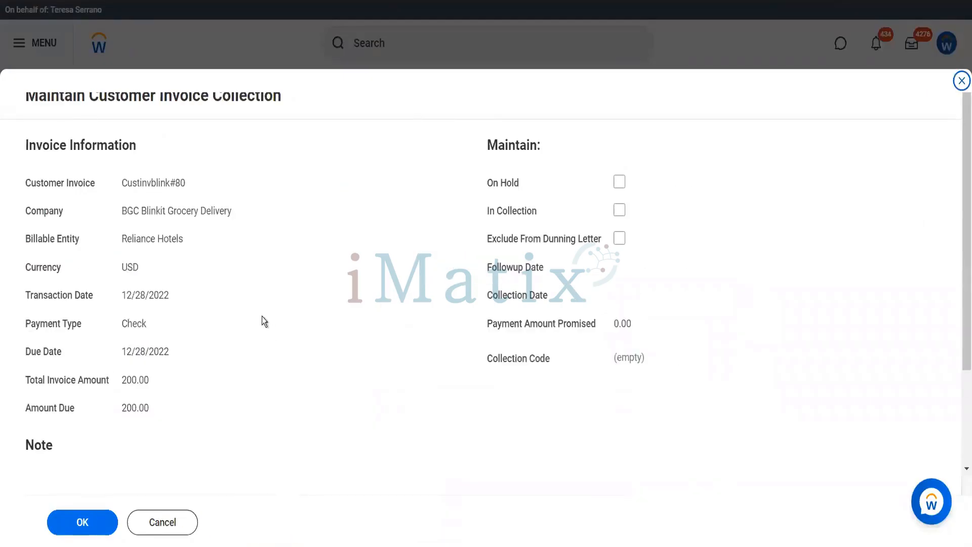
click(160, 524)
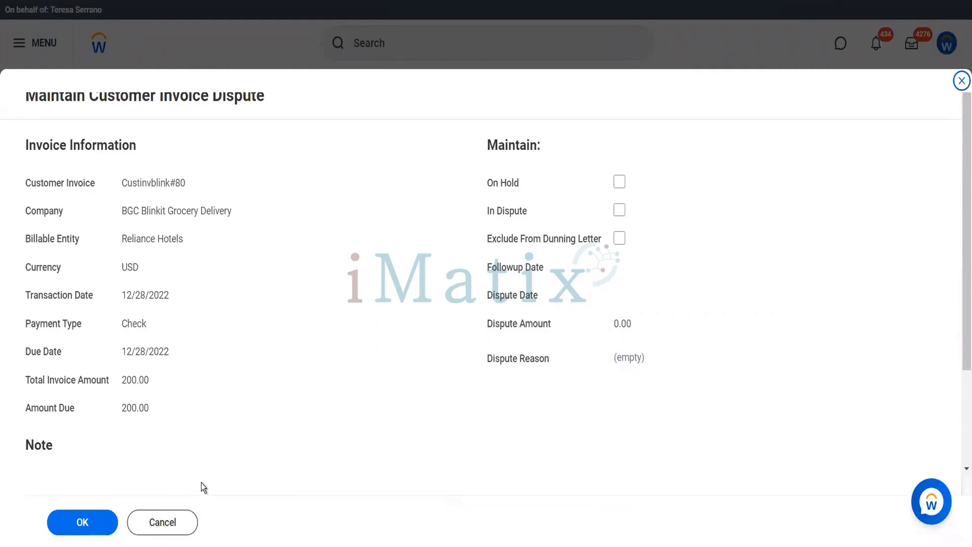
click(164, 532)
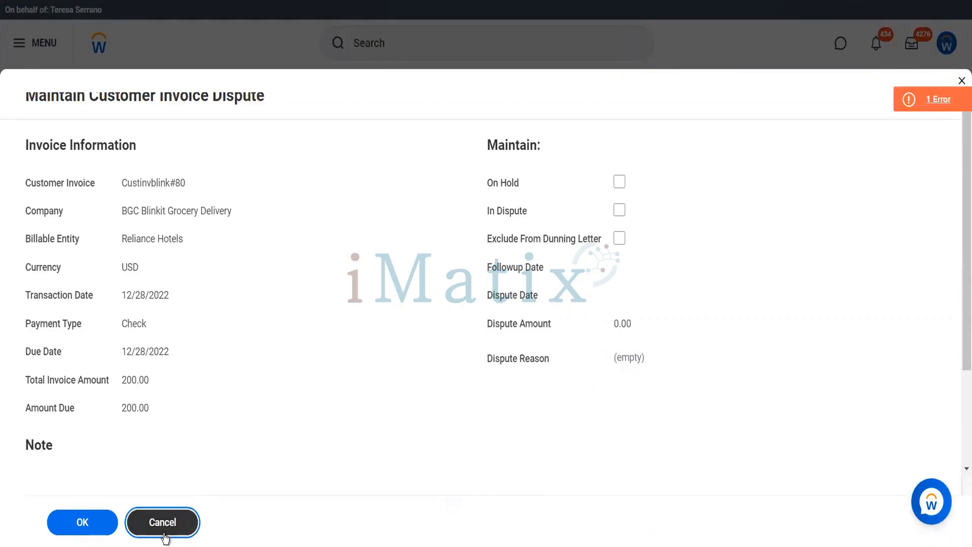
Dismiss the page error and close the dispute form unsaved.
click(913, 90)
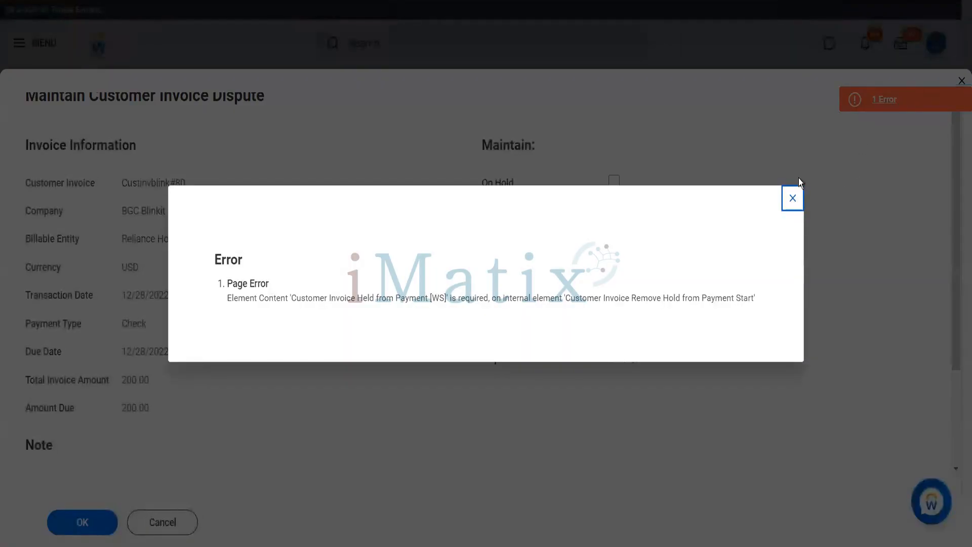
click(792, 198)
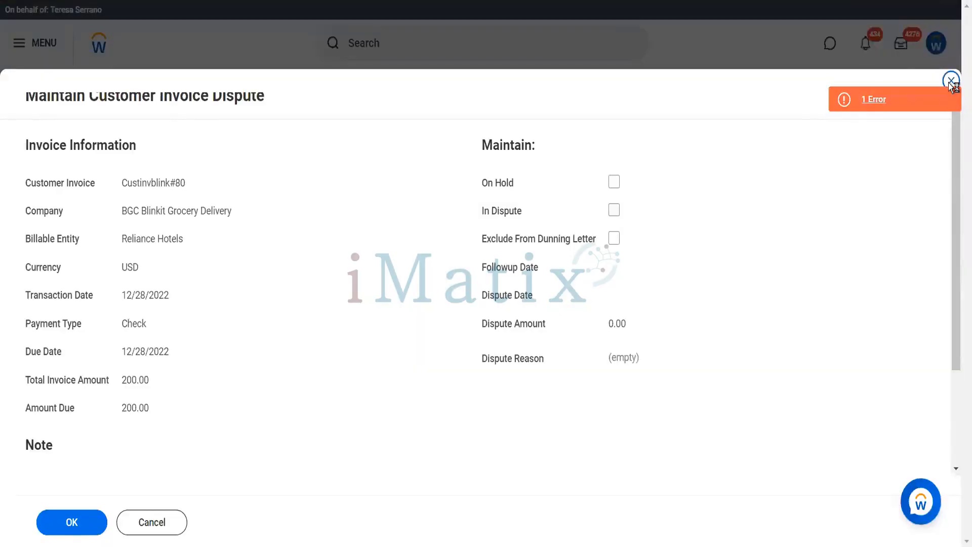
click(951, 81)
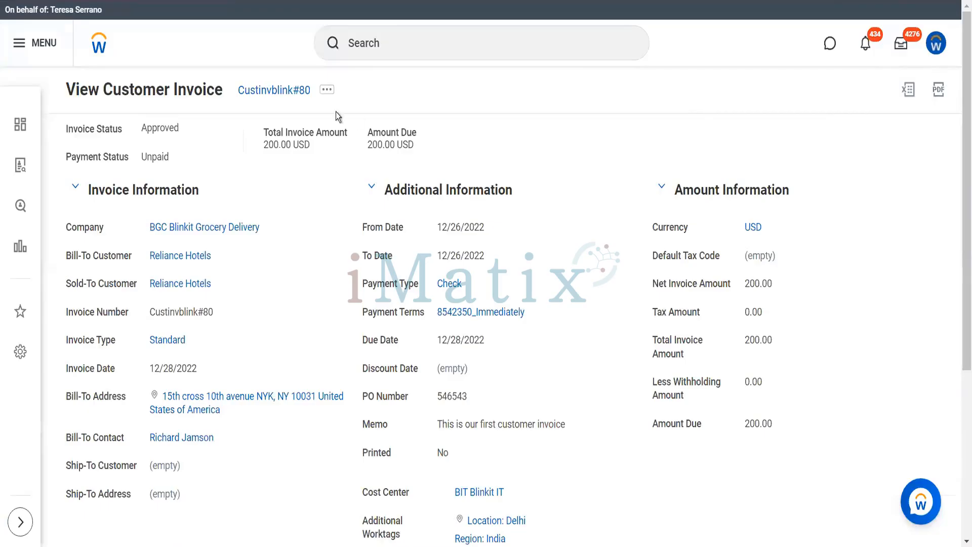
Check Exclude From Dunning Letter for Custinvblink#80 and submit.
click(327, 91)
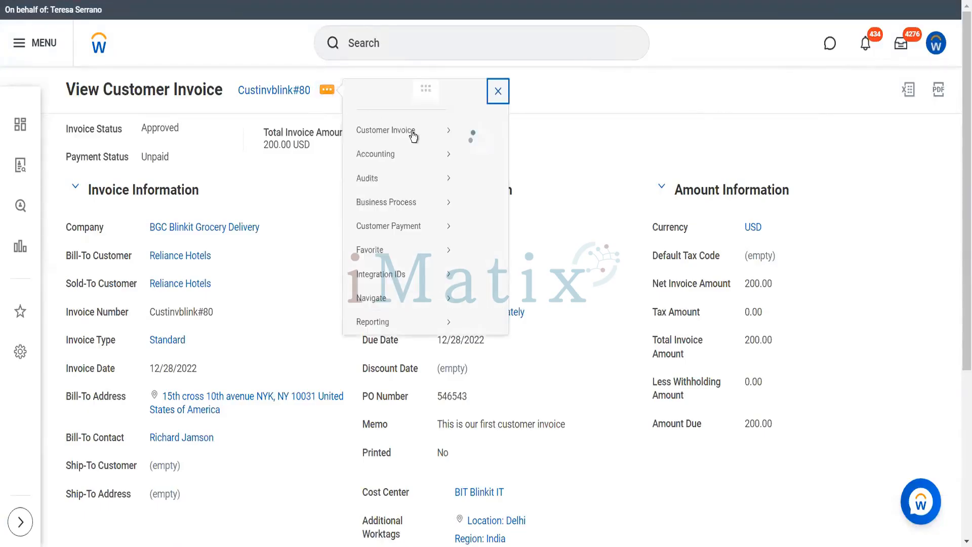
mouse_move(441, 153)
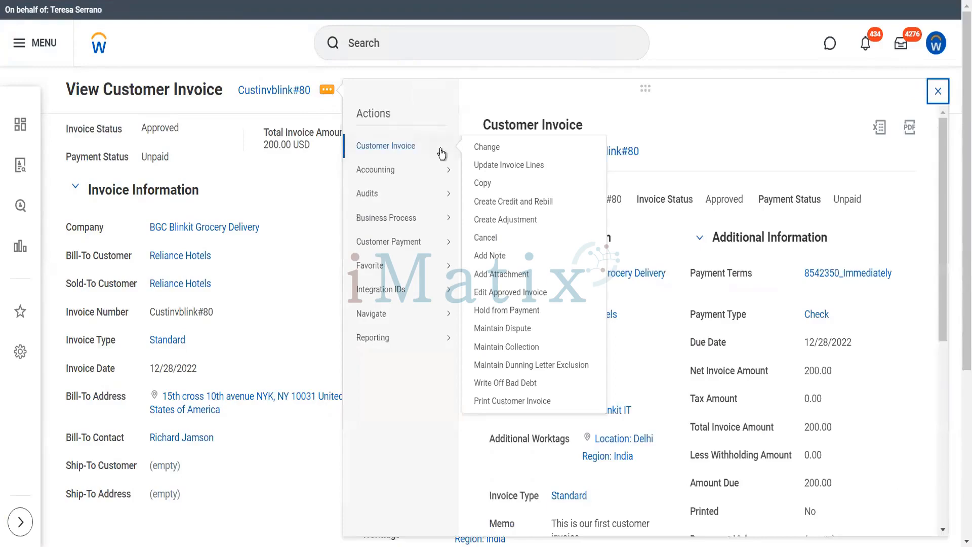
click(544, 366)
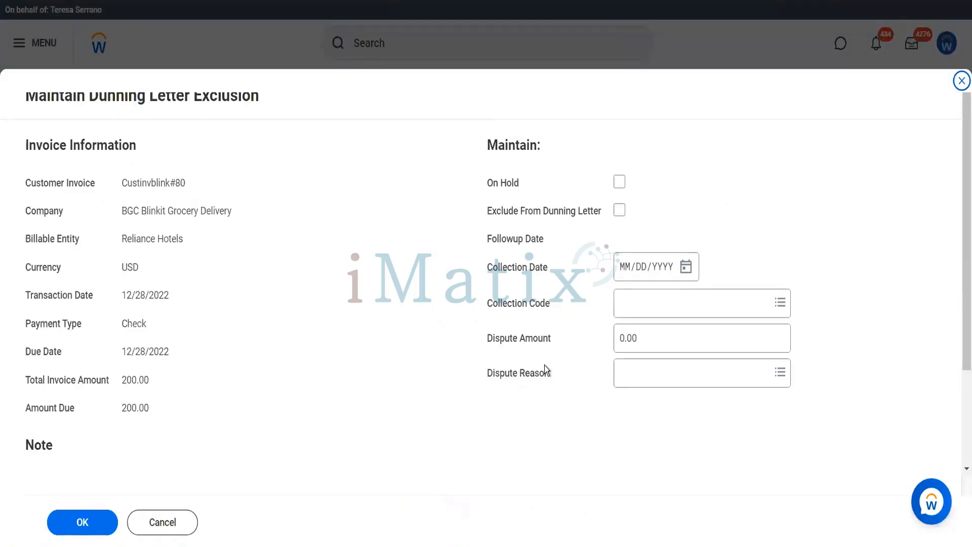
click(620, 212)
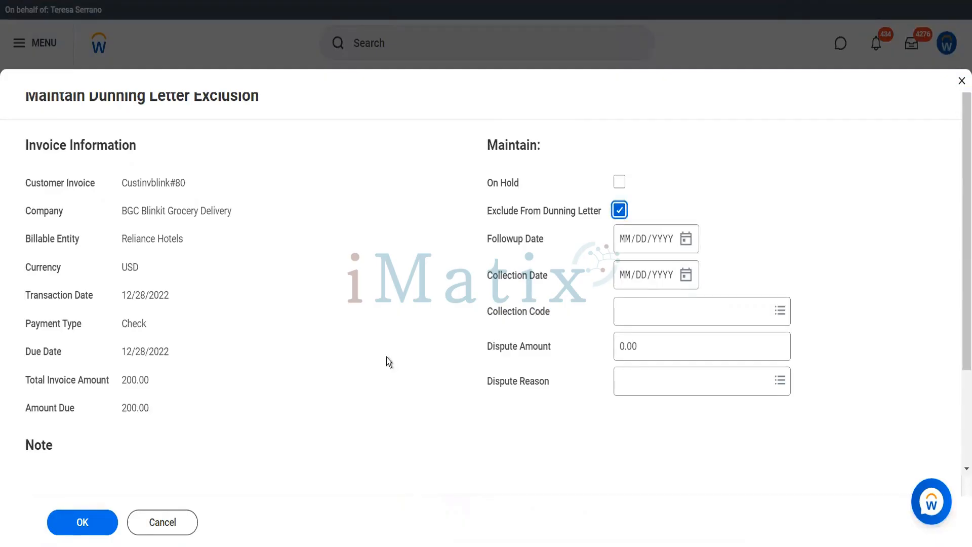
click(82, 521)
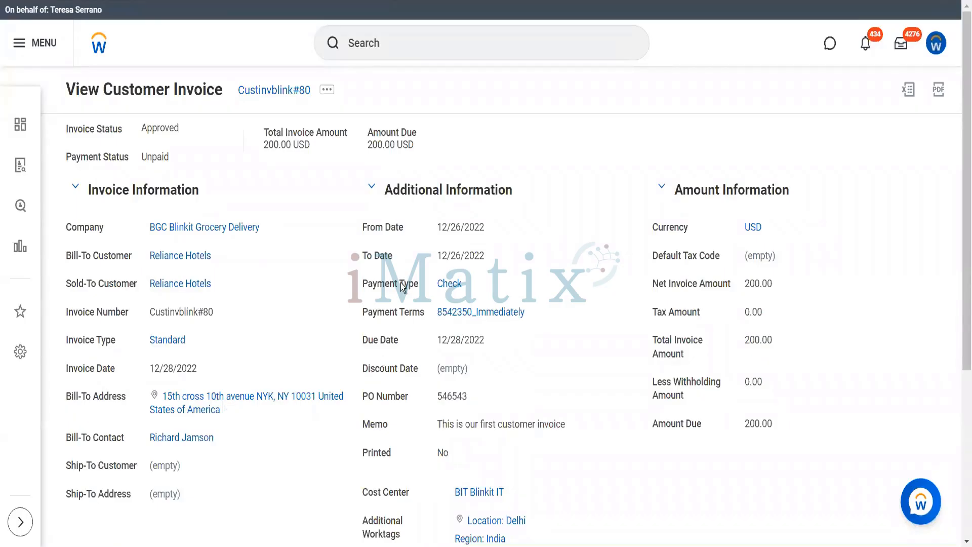
Print Custinvblink#80 and refresh until the run completes with its PDF generated.
click(326, 89)
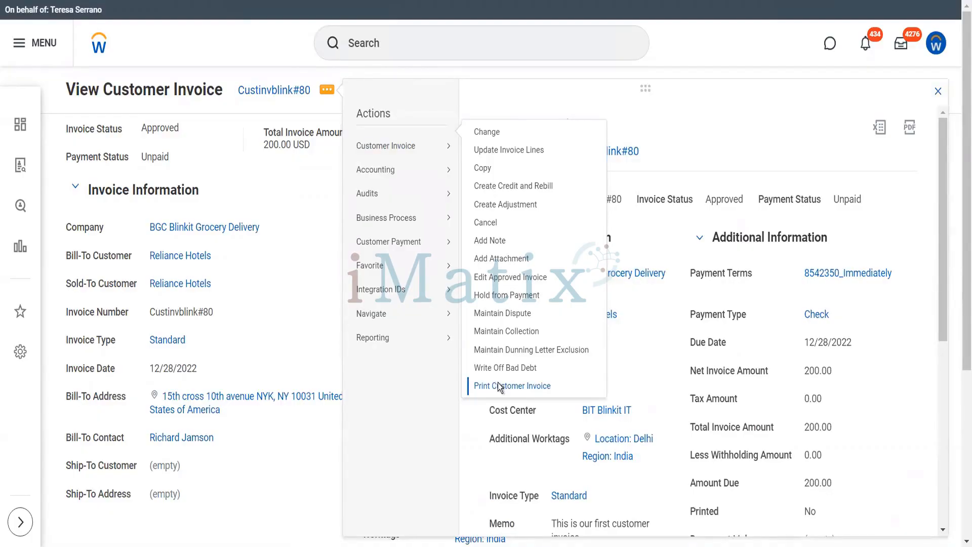
click(499, 386)
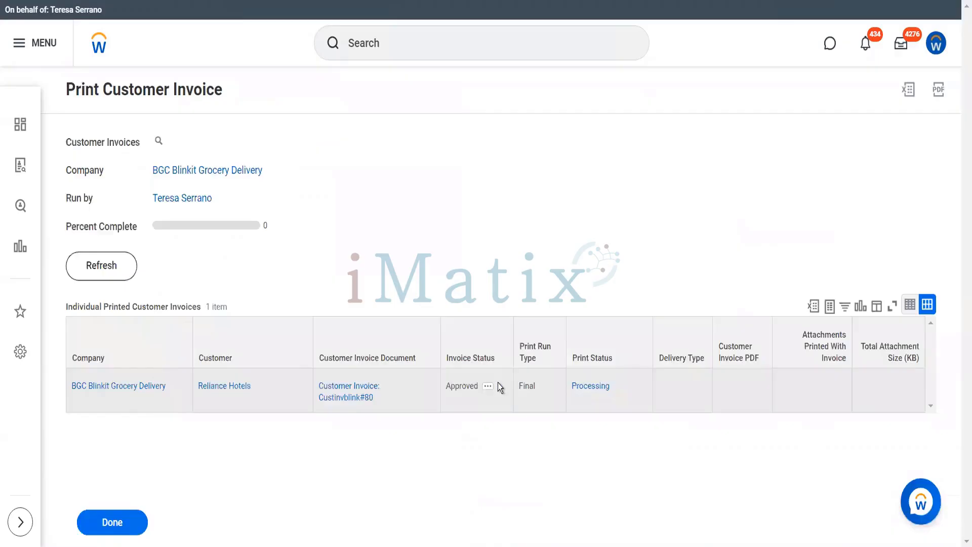
click(104, 267)
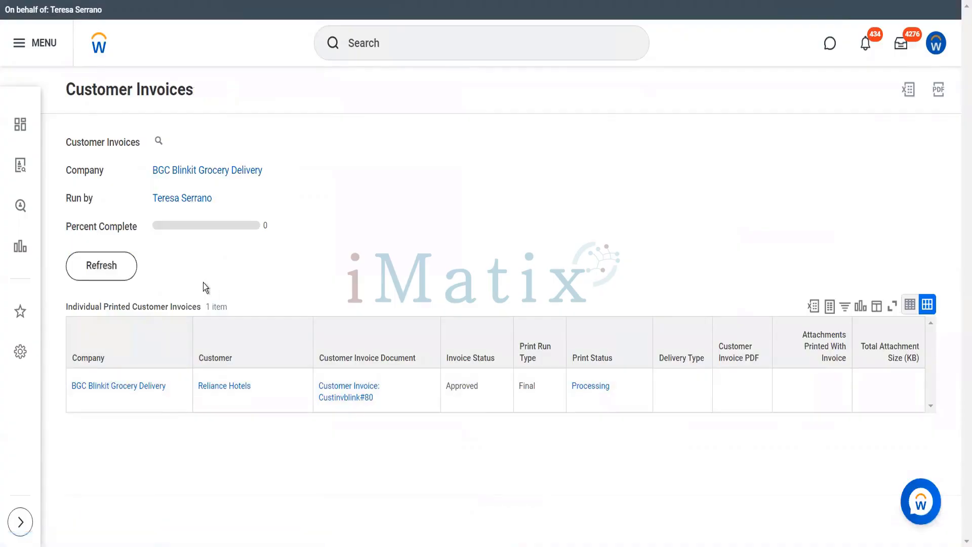
click(99, 272)
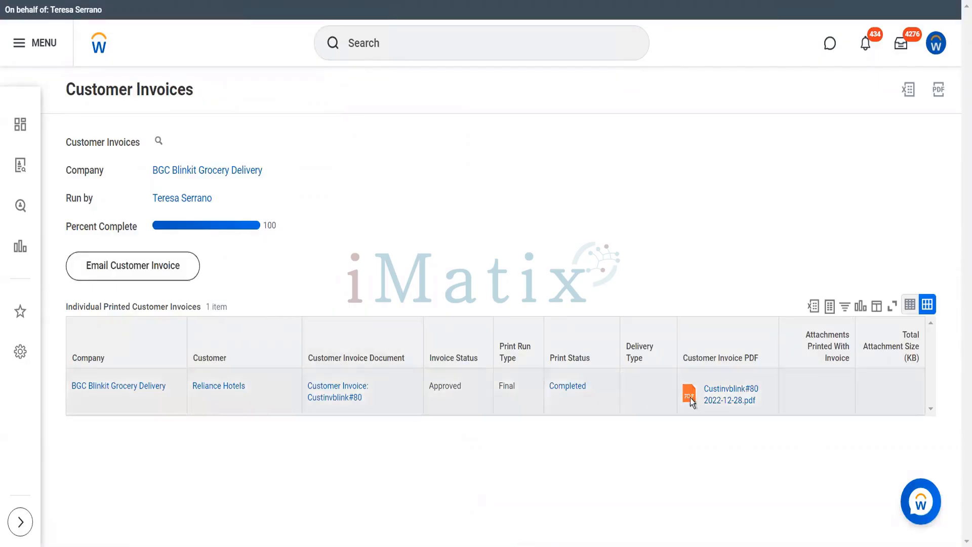
Open Custinvblink#80 2022-12-28.pdf and review its single Pack of Biscuits line totalling USD 200.00.
click(719, 393)
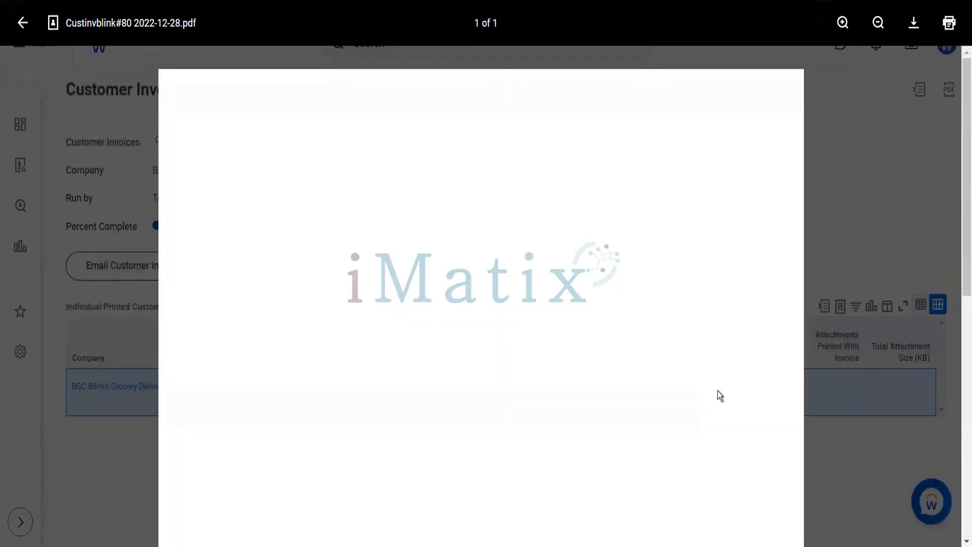
scroll(717, 390, down, 5)
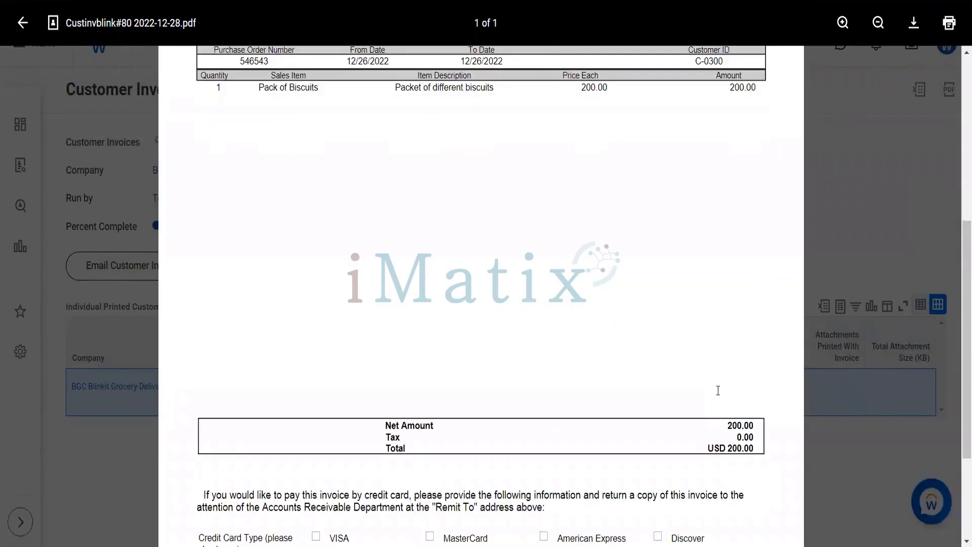
scroll(717, 391, up, 3)
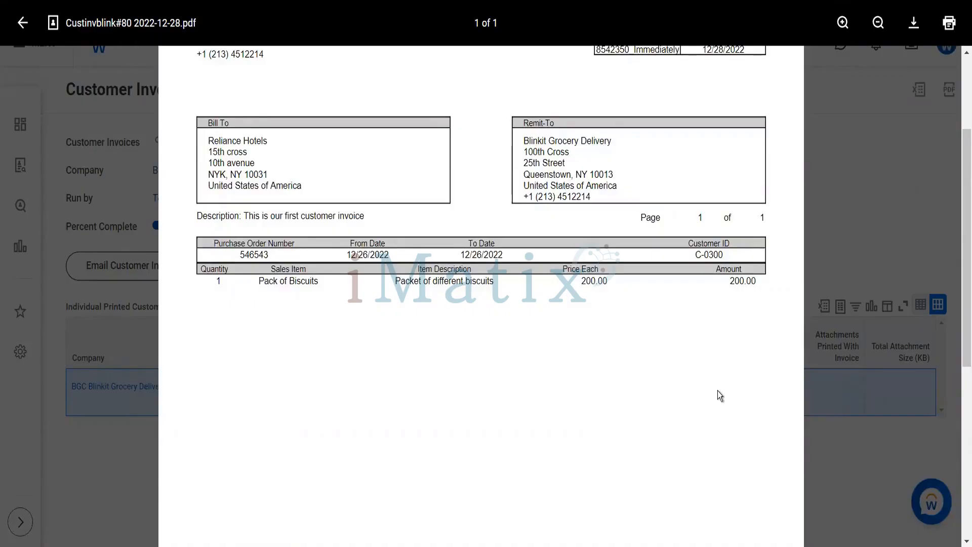
scroll(719, 393, up, 3)
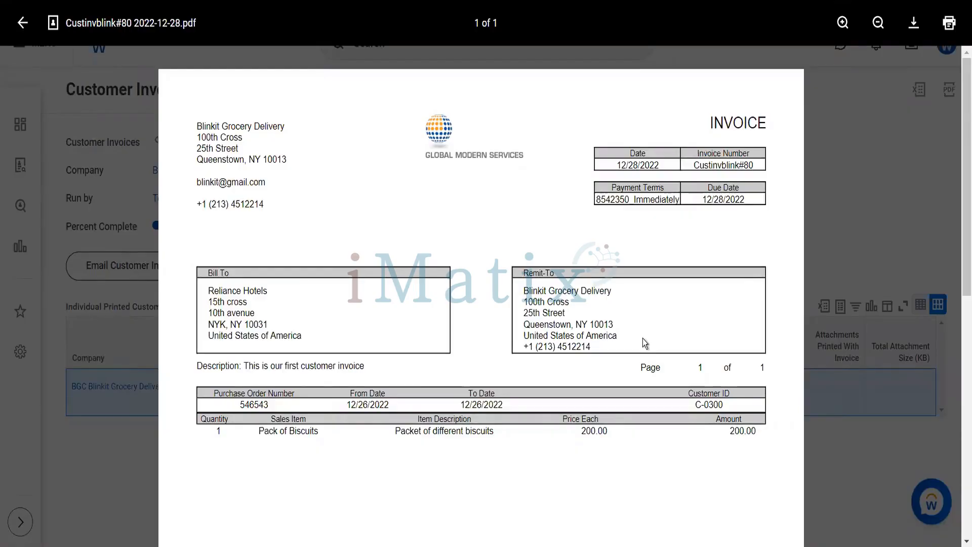
scroll(642, 339, down, 5)
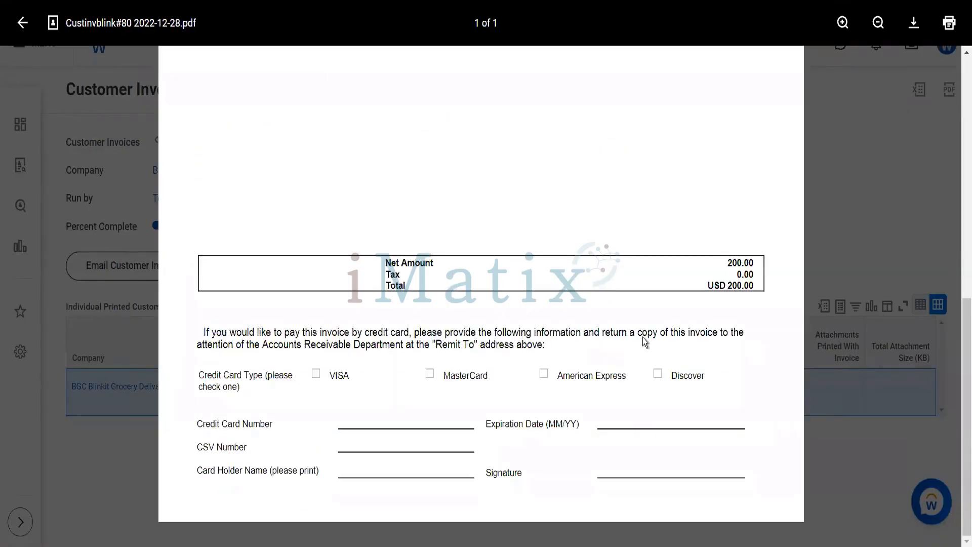
scroll(643, 340, up, 5)
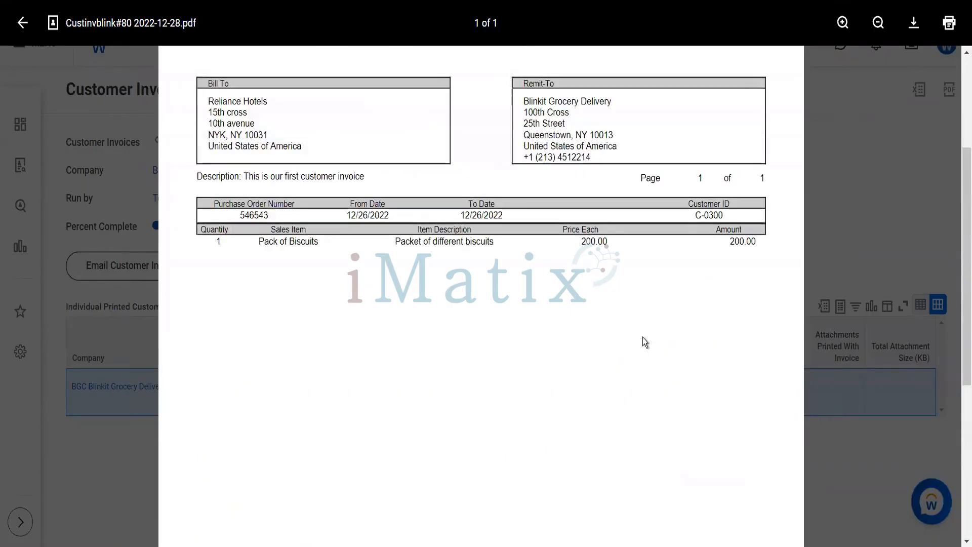
scroll(477, 257, up, 3)
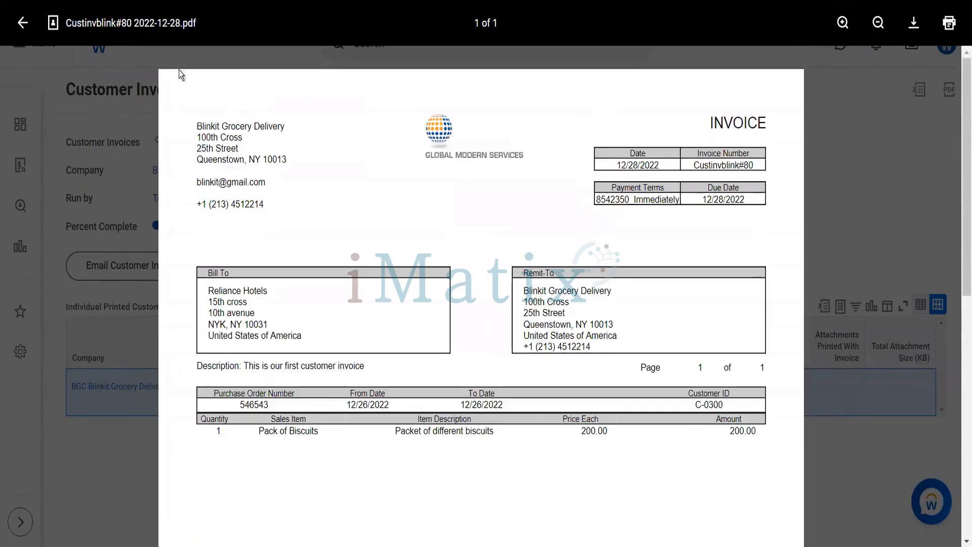
Return to invoice Custinvblink#80 and show its Final printing run, Completed 12/28/2022 11:07:28 PM.
click(24, 23)
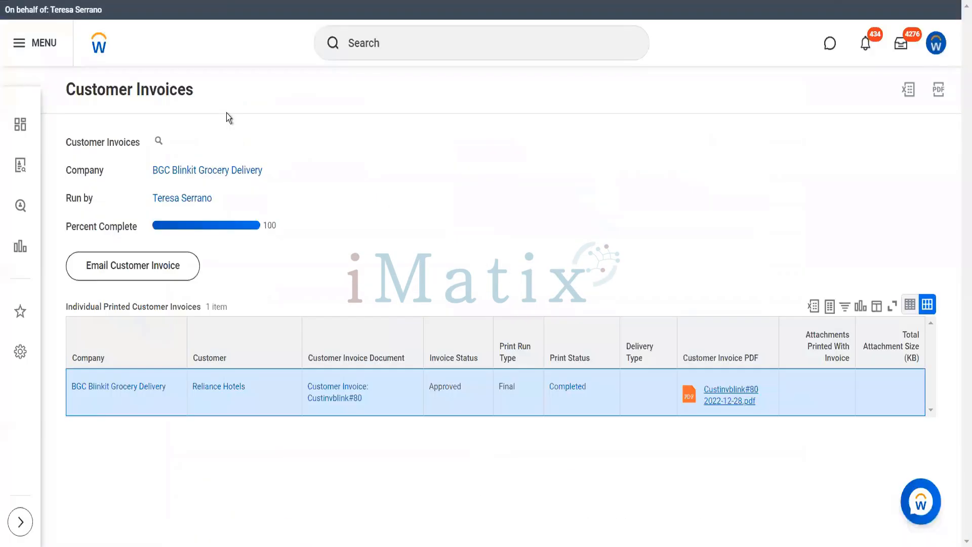
click(338, 398)
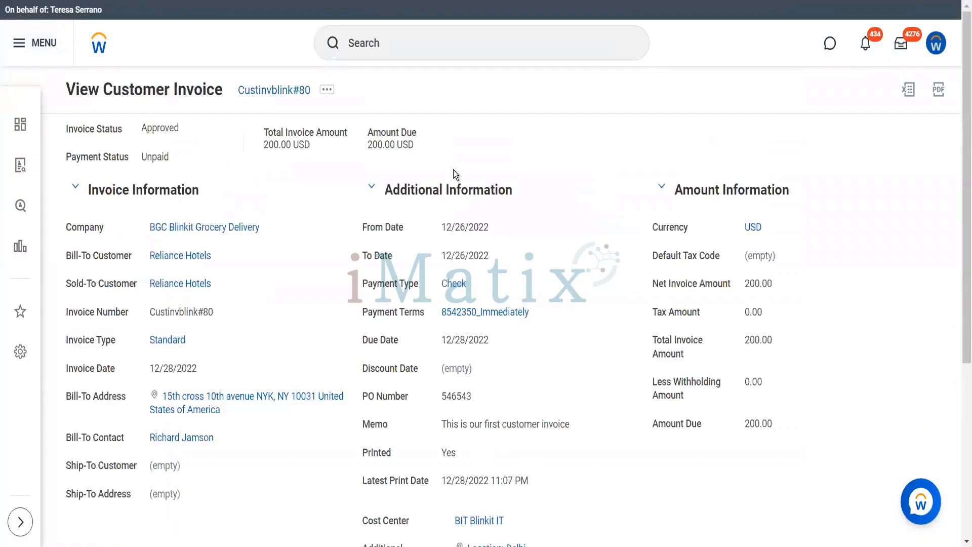
scroll(453, 169, down, 5)
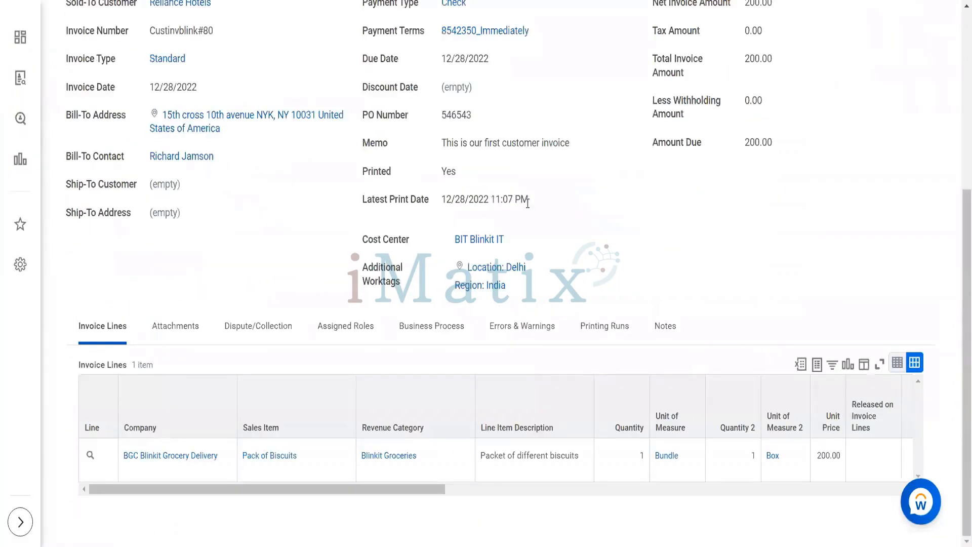
click(605, 336)
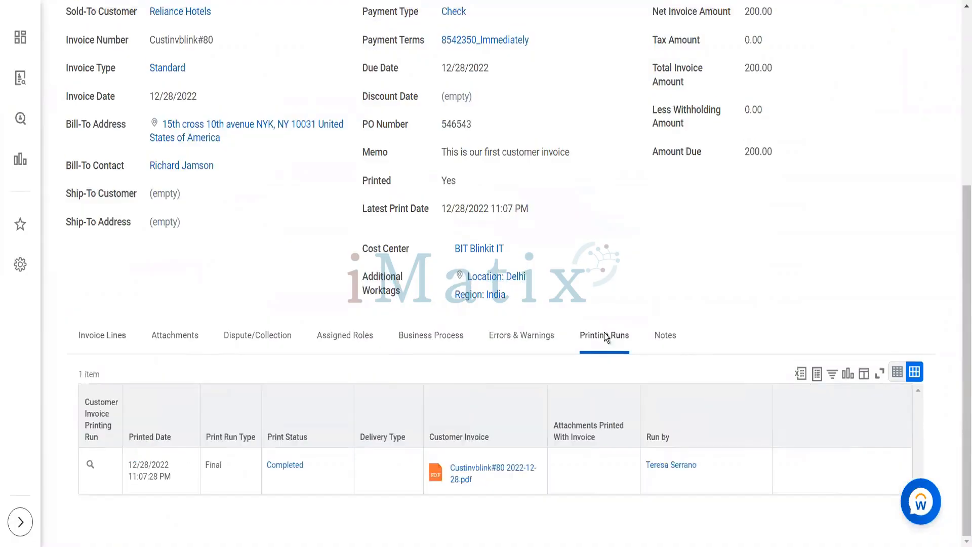